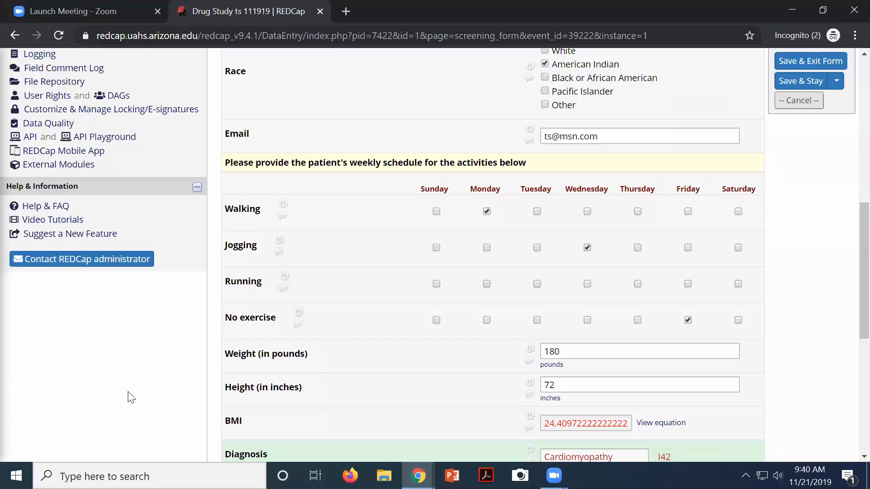
# Save record 1's edits and review the Drug Study project's Logging page of recent changes
pyautogui.scroll(9, 131, 397)
pyautogui.scroll(-3, 132, 398)
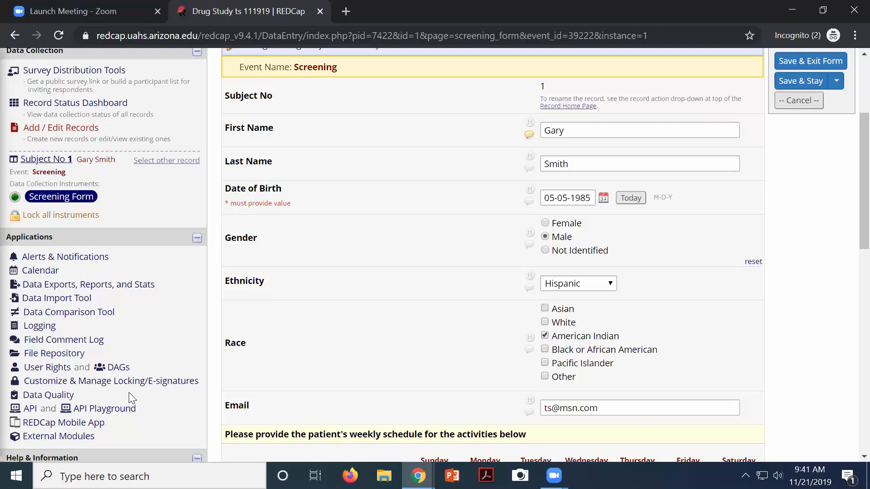
pyautogui.click(40, 330)
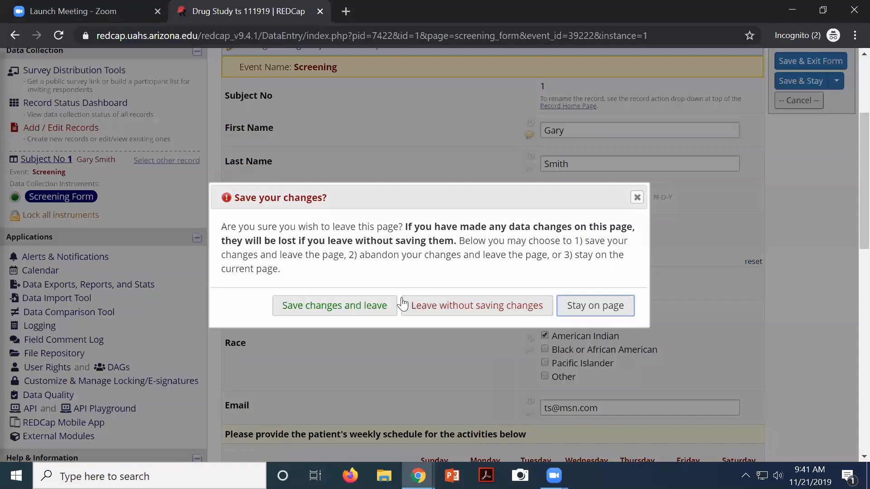
pyautogui.click(378, 306)
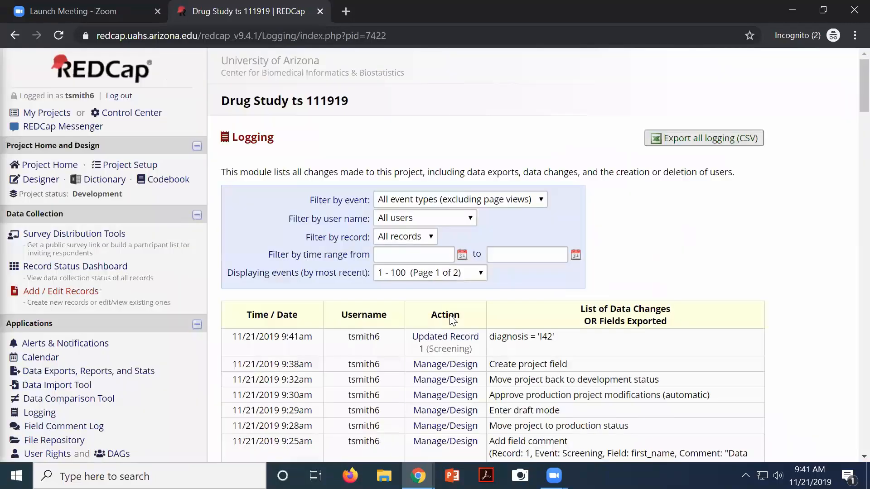
pyautogui.scroll(-3, 421, 352)
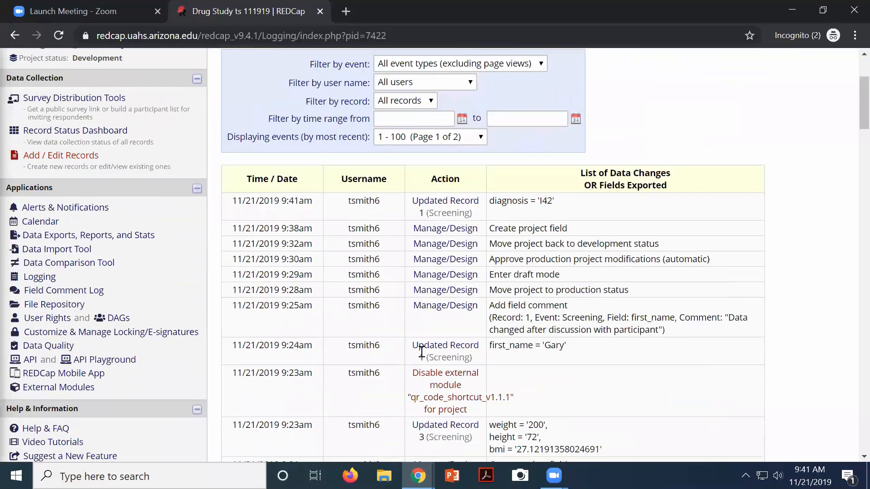
pyautogui.scroll(-8, 421, 352)
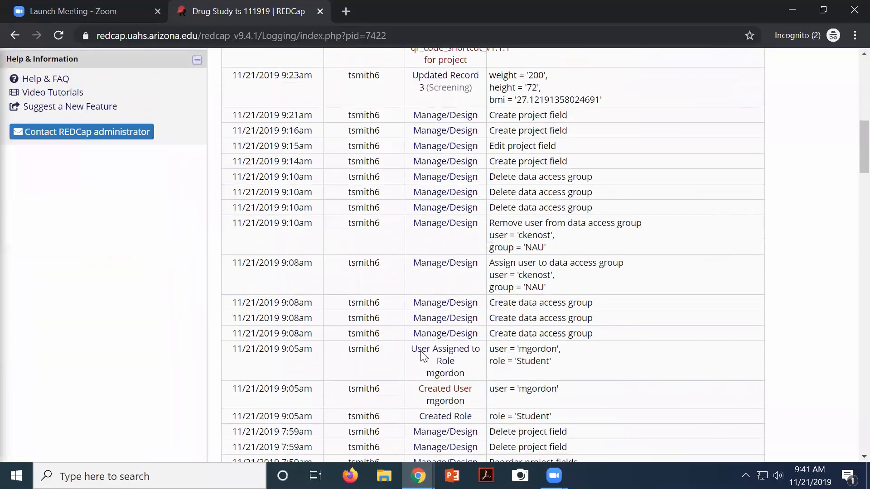
pyautogui.scroll(-6, 422, 356)
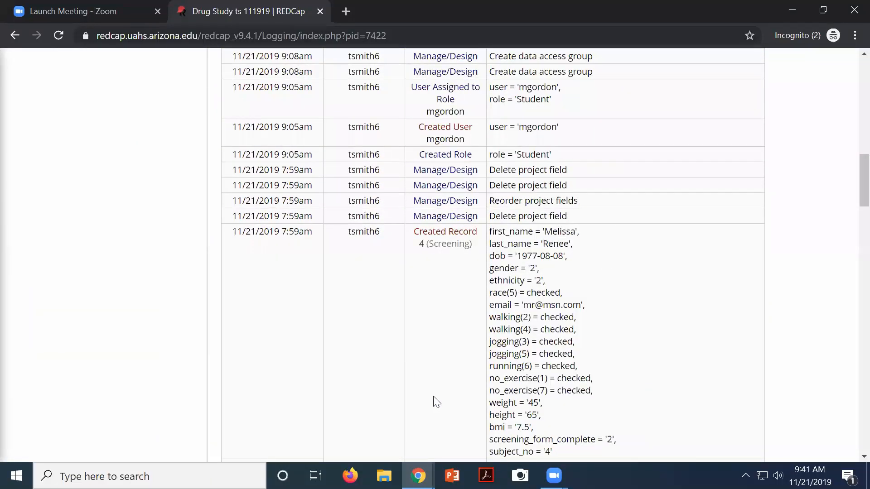
pyautogui.scroll(17, 397, 346)
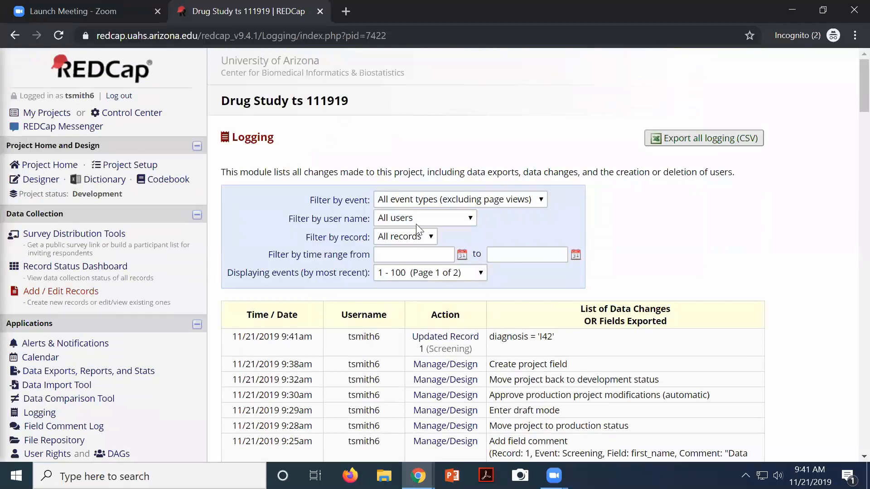
# Filter the log to 'Record created (only)' events and review the results
pyautogui.click(412, 202)
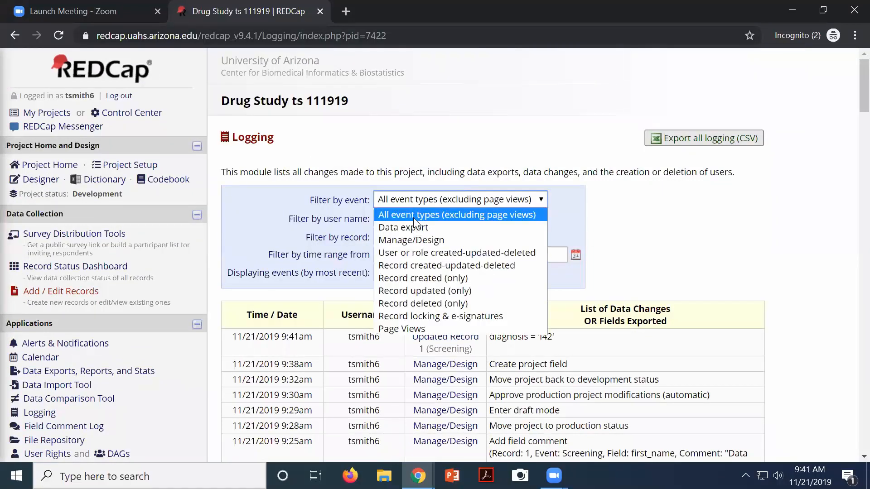
pyautogui.click(396, 278)
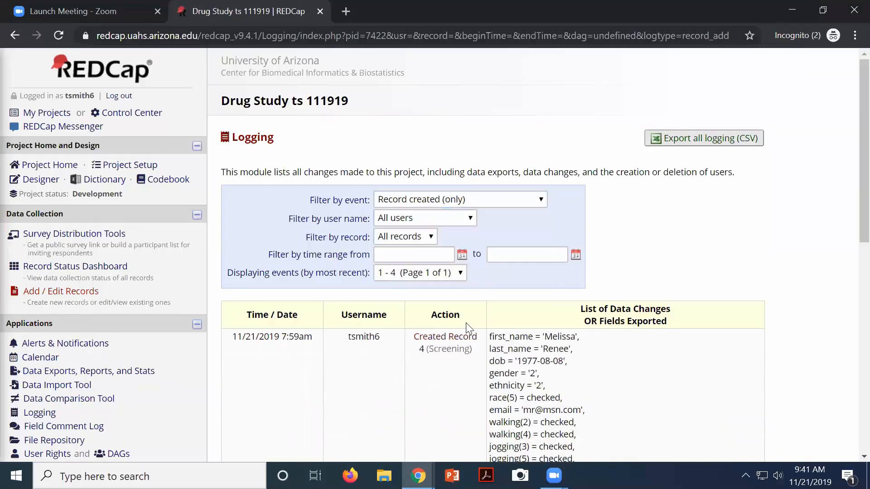
pyautogui.scroll(-5, 510, 398)
pyautogui.scroll(-3, 509, 399)
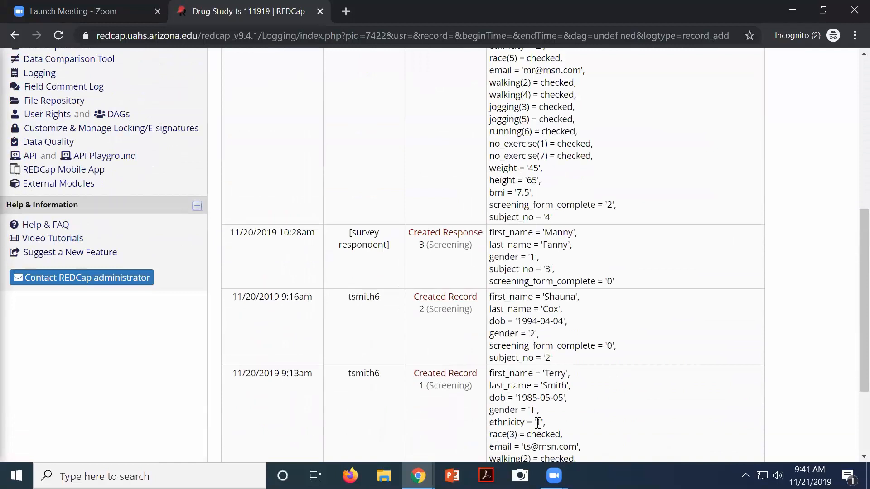
pyautogui.scroll(5, 552, 327)
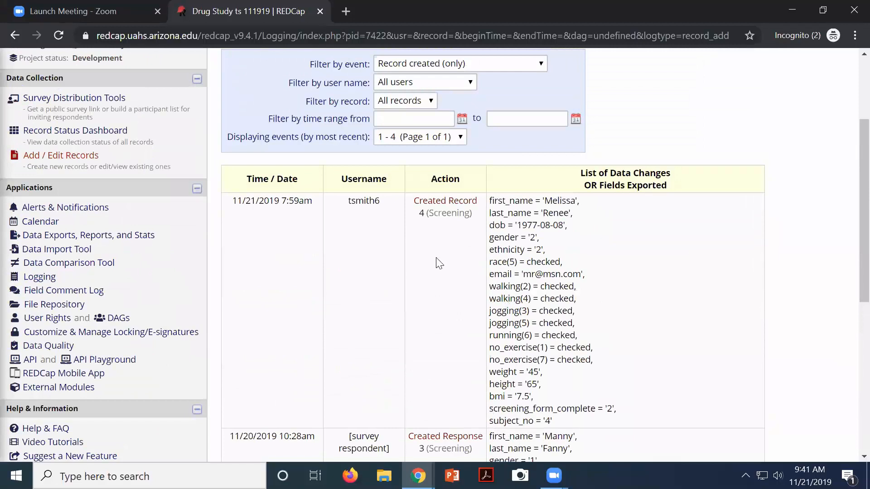
pyautogui.scroll(3, 392, 134)
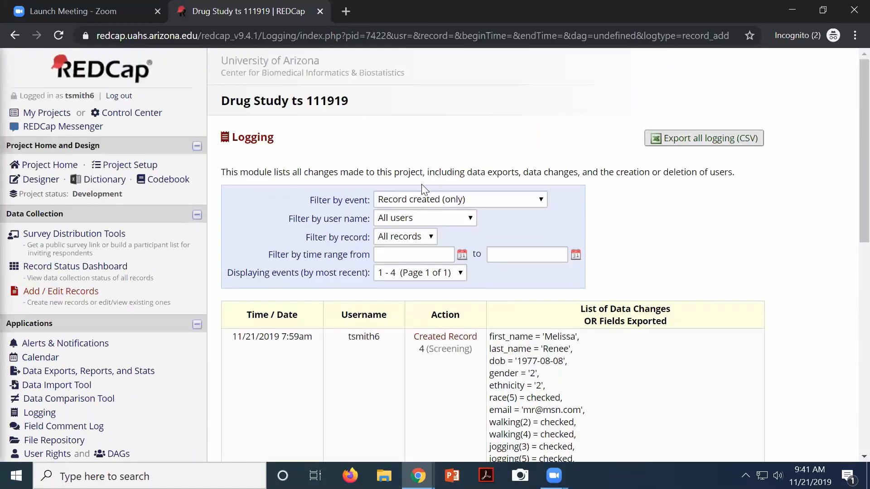
# Switch the log filter to 'Record updated (only)', listing 15 update events
pyautogui.click(420, 202)
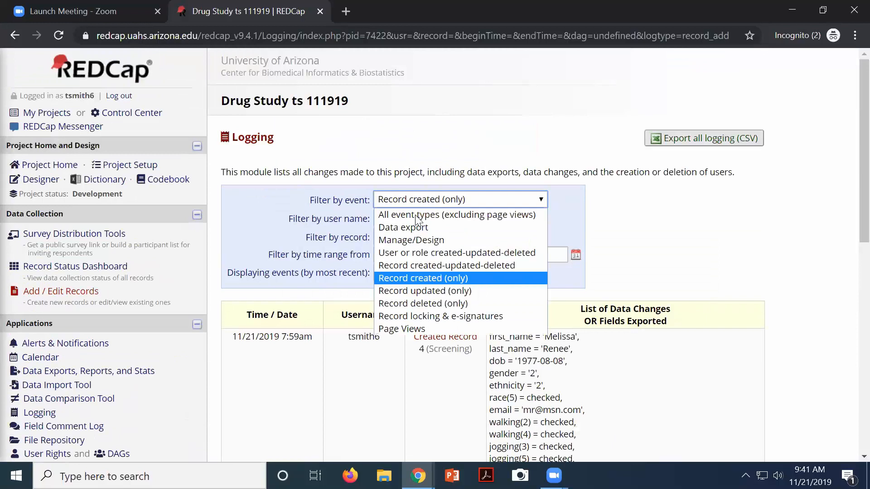
pyautogui.click(410, 290)
pyautogui.scroll(-8, 525, 349)
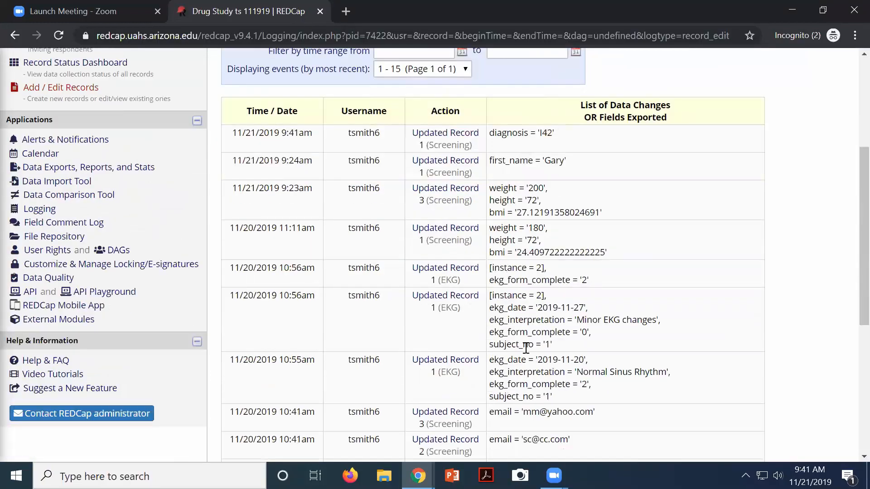
pyautogui.scroll(-3, 526, 349)
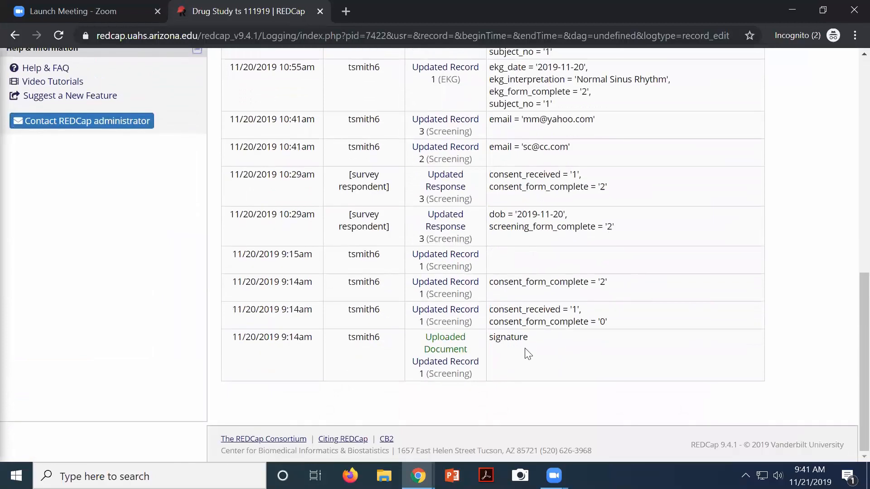
pyautogui.scroll(11, 527, 353)
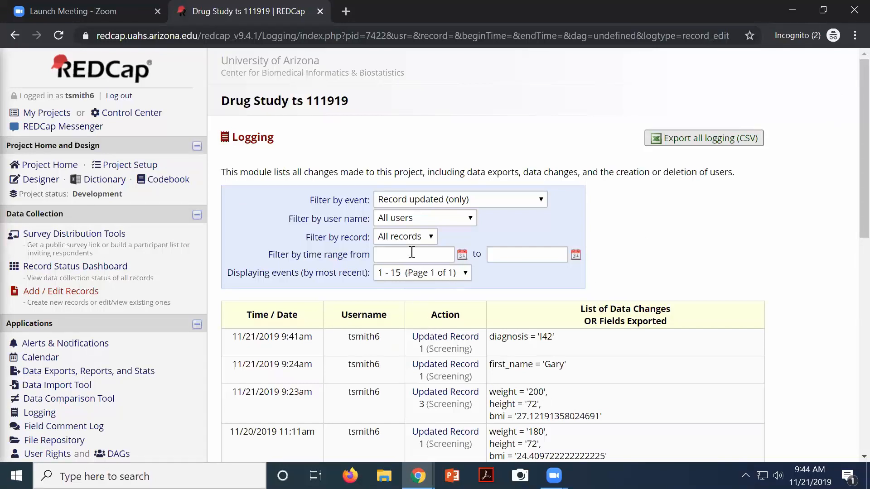
# Go to Alerts & Notifications and start a new alert with + Add New Alert
pyautogui.click(79, 346)
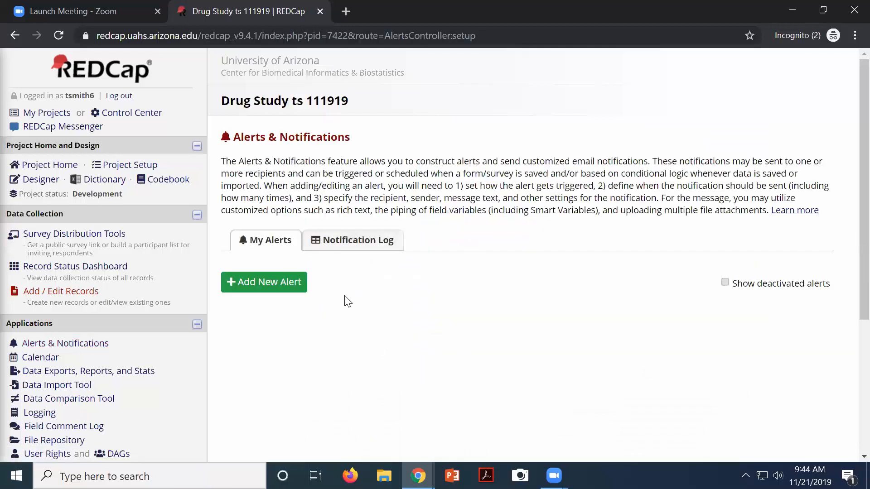
pyautogui.click(280, 285)
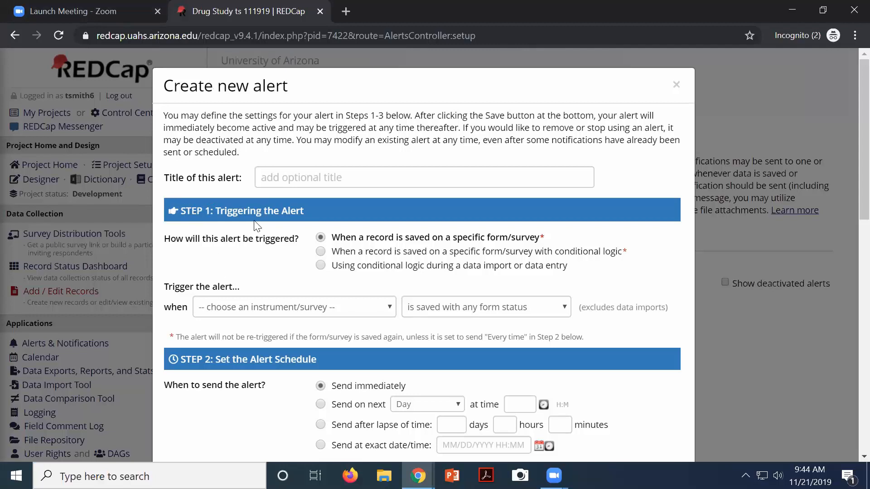
# Title the alert to notify a named colleague and trigger it on "Screening Form" [Any event], any status
pyautogui.click(272, 177)
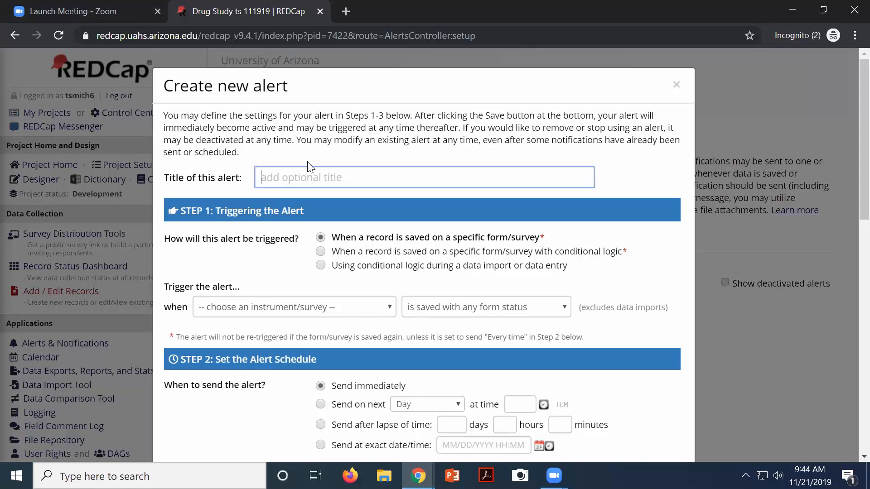
pyautogui.write('notify Colleen')
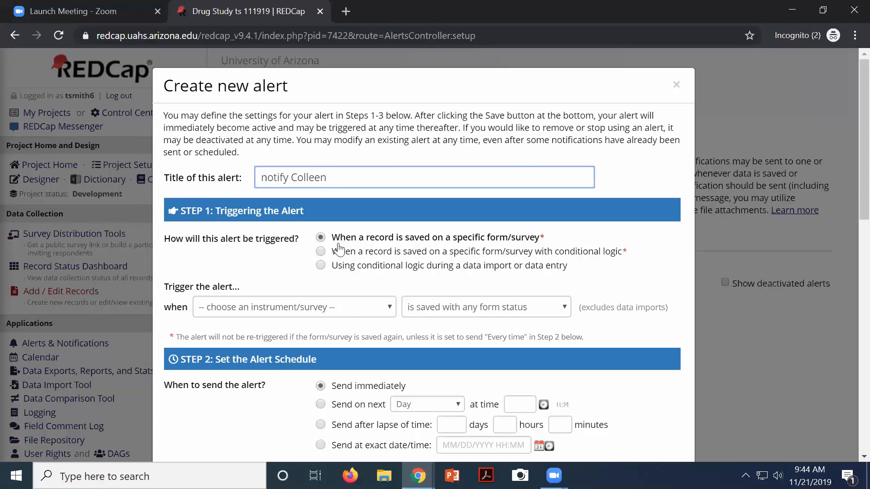
pyautogui.click(279, 316)
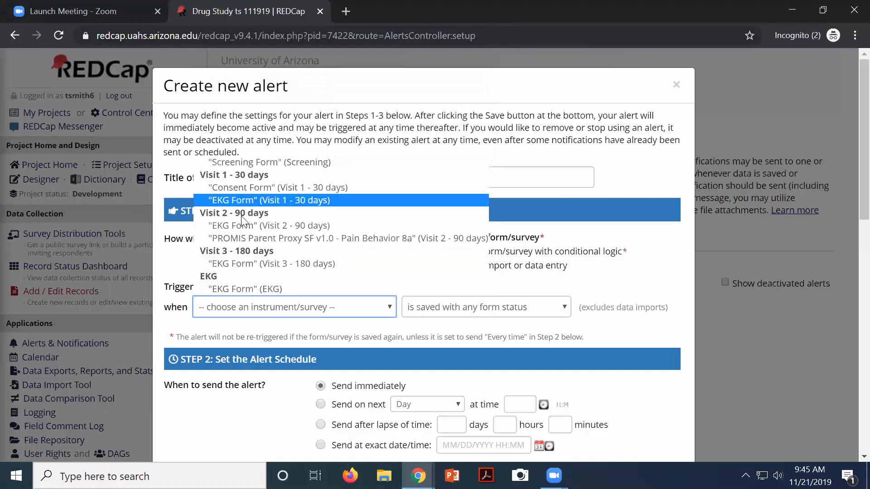
pyautogui.click(241, 302)
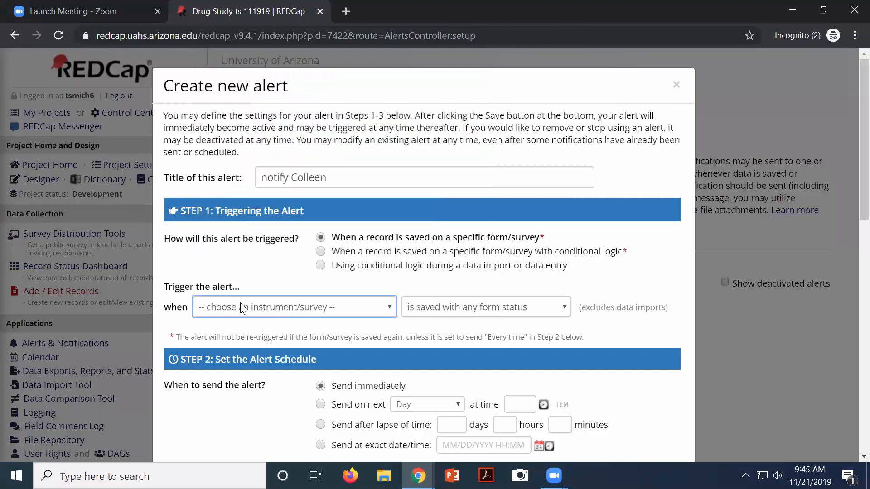
pyautogui.click(240, 303)
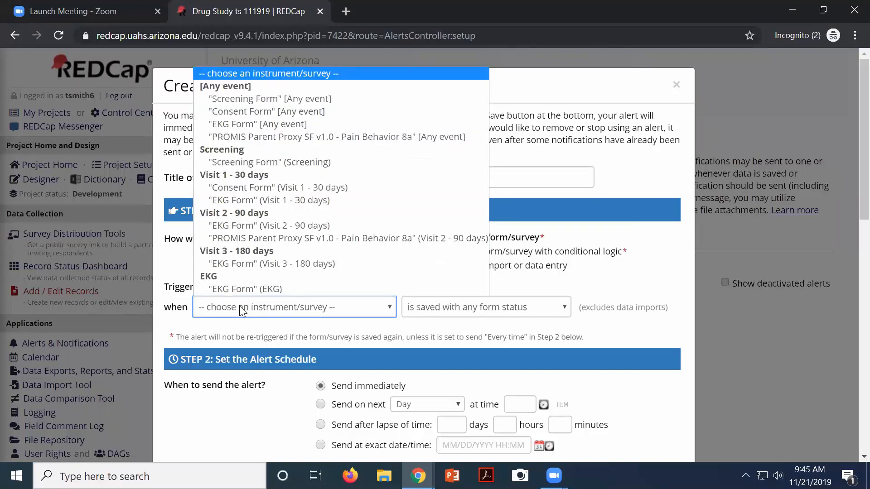
pyautogui.click(259, 100)
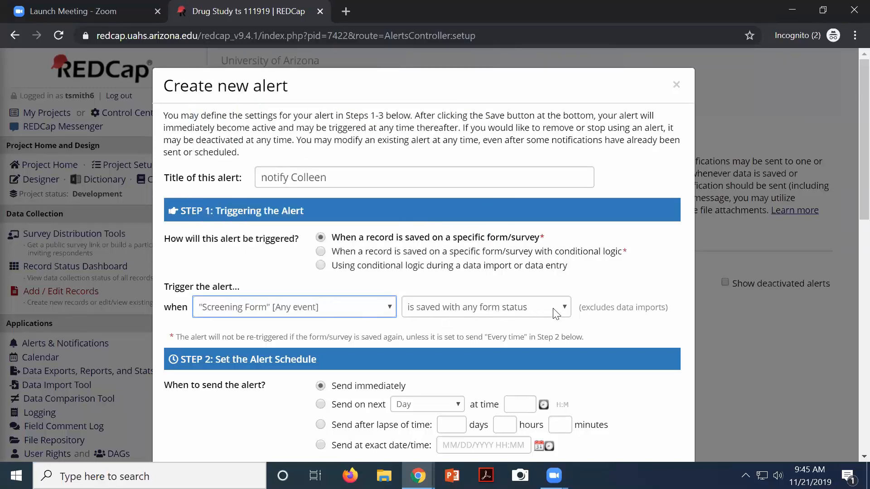
pyautogui.click(532, 305)
pyautogui.click(533, 304)
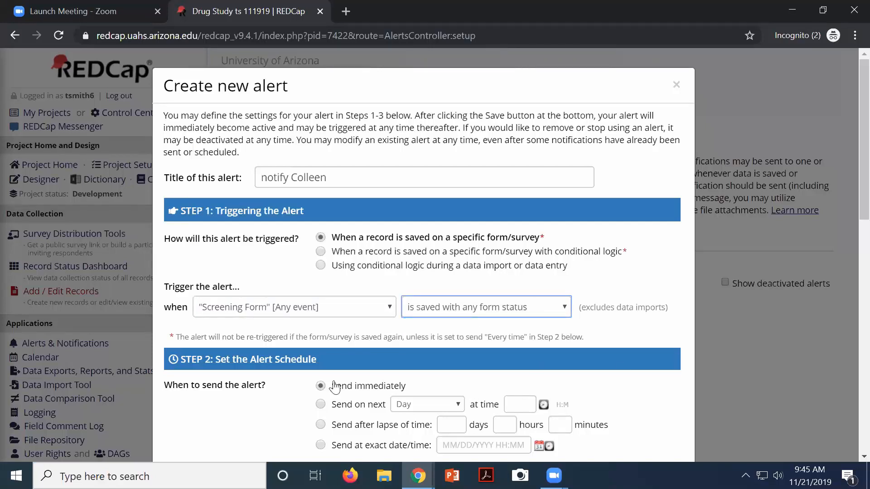
# Set the alert's Email From to the shared REDCap address
pyautogui.click(266, 409)
pyautogui.scroll(-3, 268, 410)
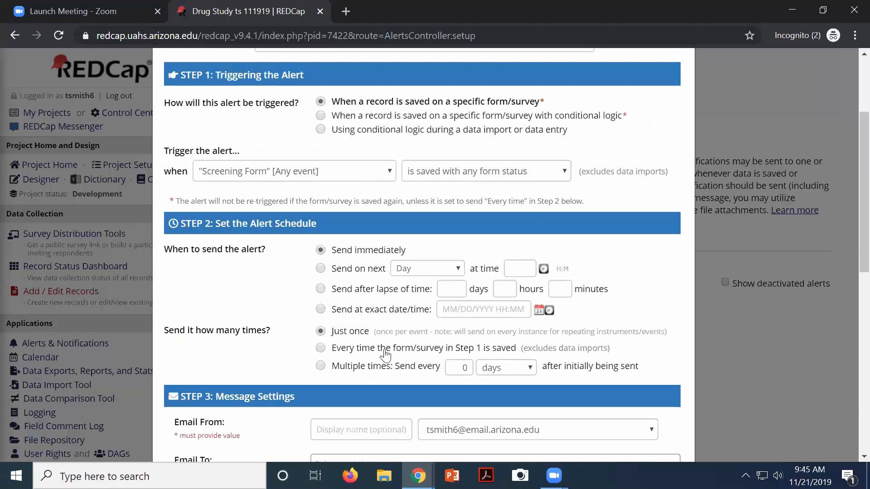
pyautogui.scroll(-2, 274, 384)
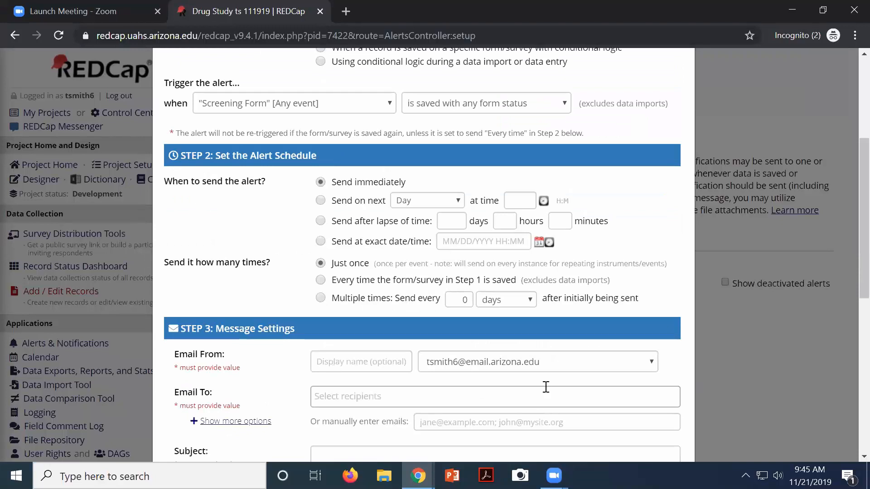
pyautogui.click(569, 363)
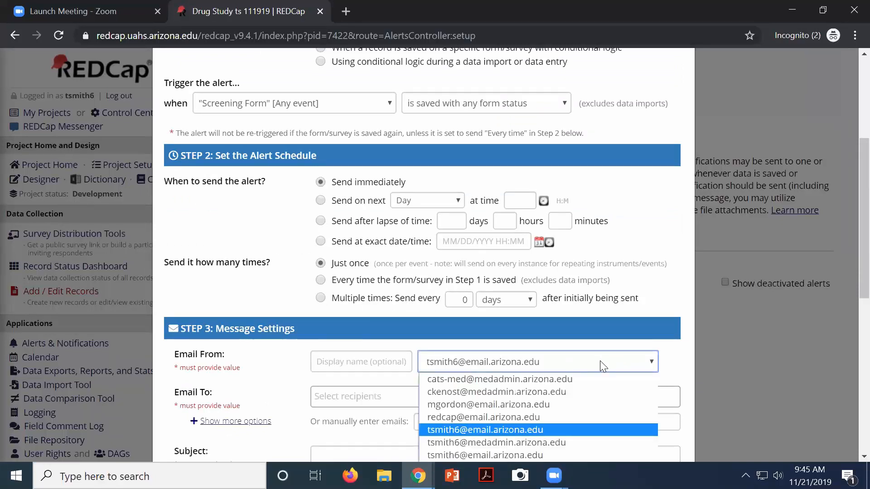
pyautogui.scroll(-2, 599, 375)
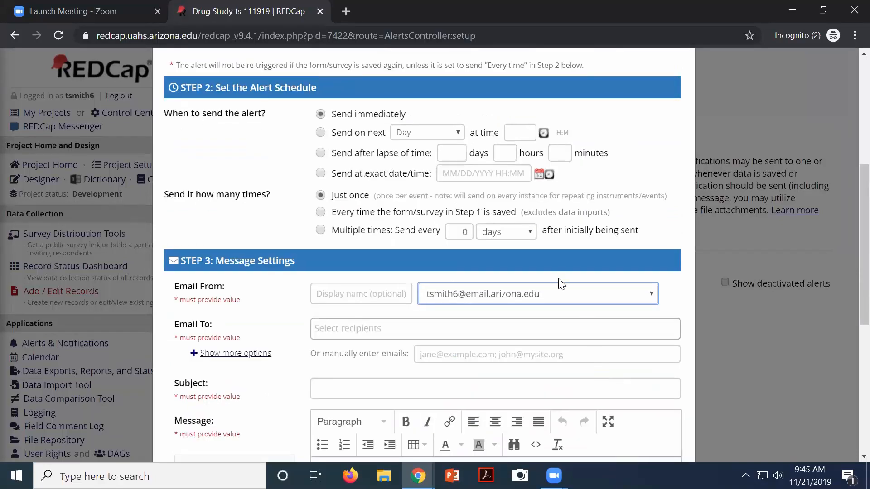
pyautogui.click(556, 300)
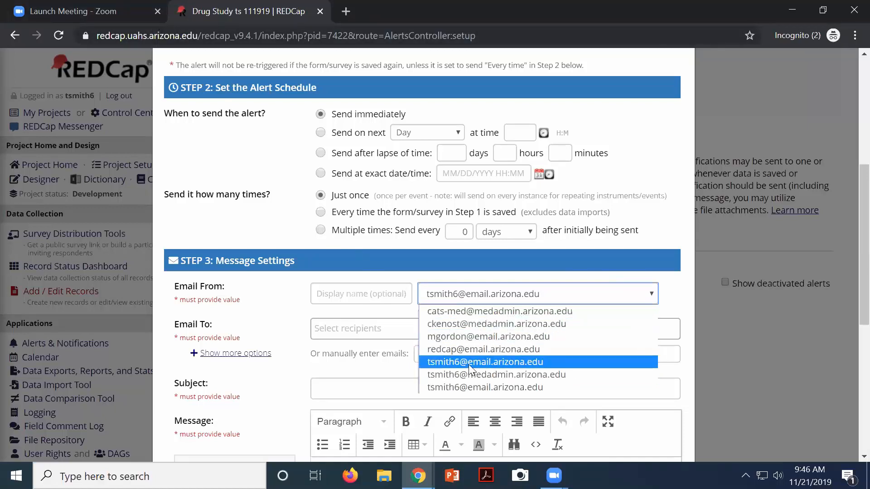
pyautogui.click(446, 350)
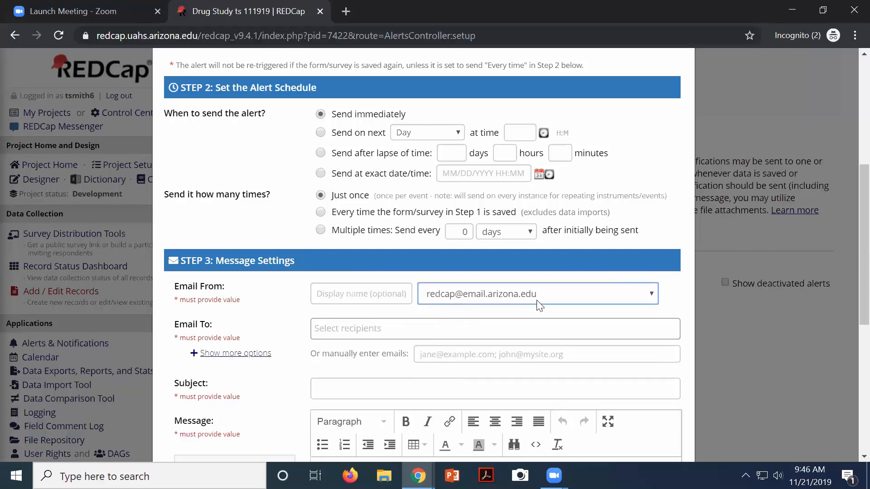
# Look over the Email To recipient list, then cancel the alert without saving
pyautogui.click(317, 333)
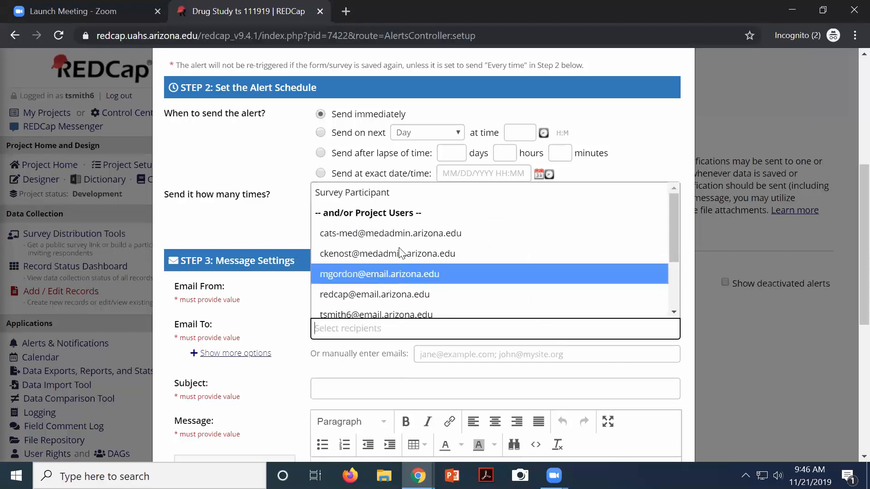
pyautogui.click(341, 394)
pyautogui.scroll(-5, 340, 394)
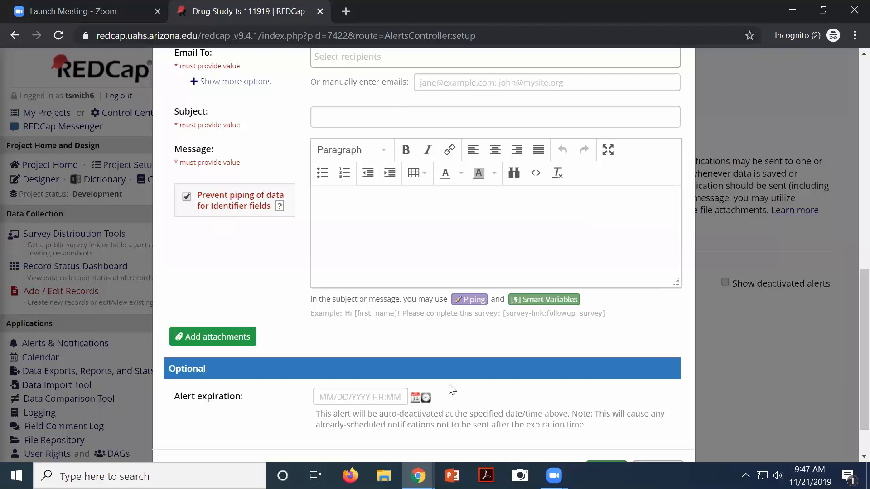
pyautogui.scroll(-1, 453, 380)
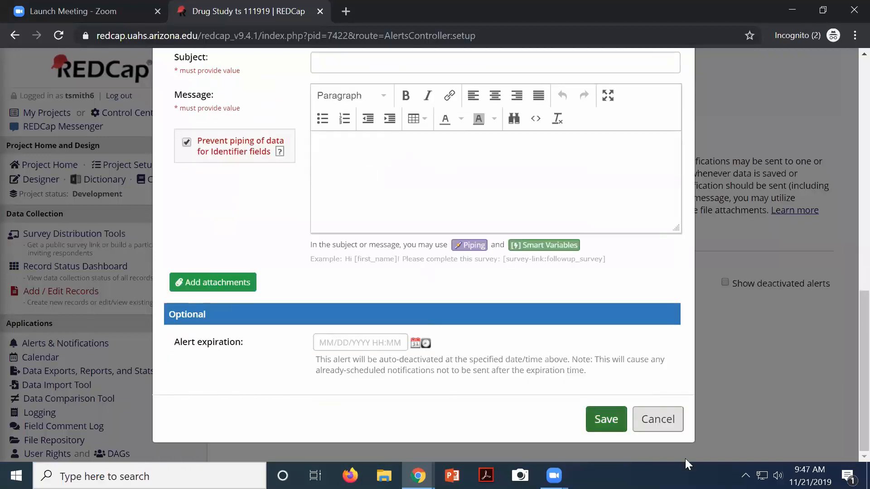
pyautogui.click(658, 428)
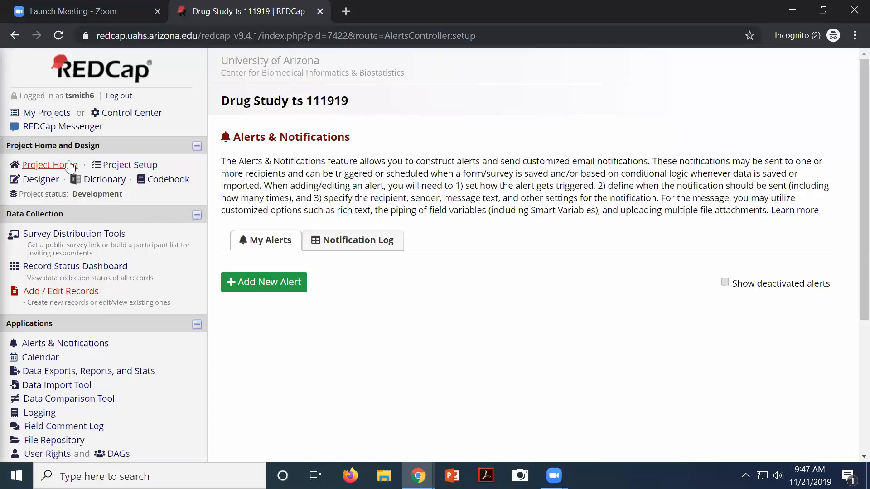
# Go to My Projects, then open My Profile to see the account's user profile
pyautogui.click(53, 113)
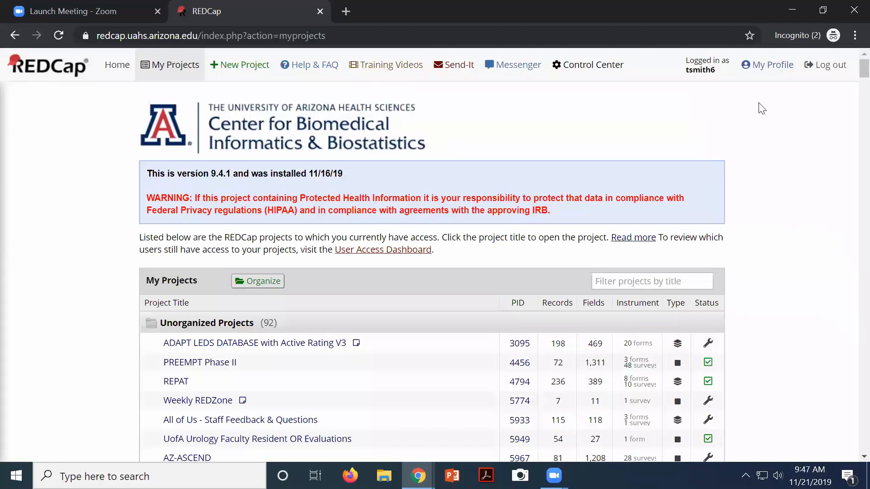
pyautogui.click(759, 70)
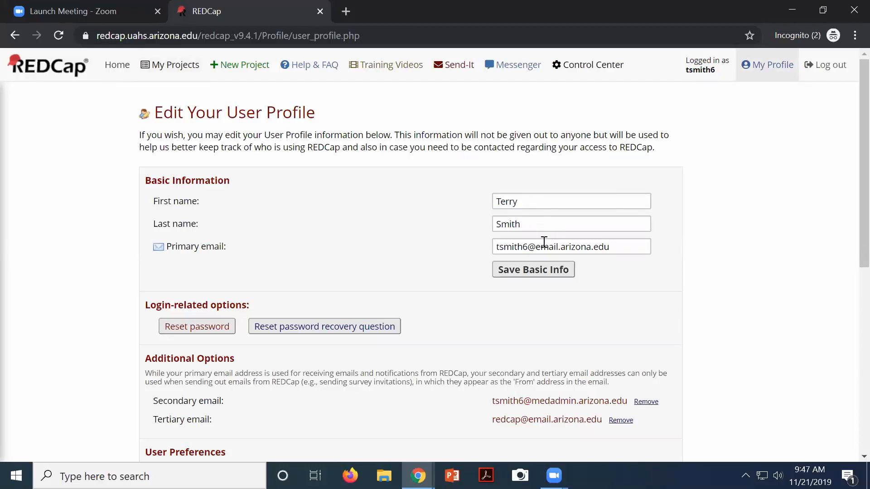
# Review the profile's Additional Options and User Preferences, then navigate back toward My Projects
pyautogui.scroll(-1, 544, 243)
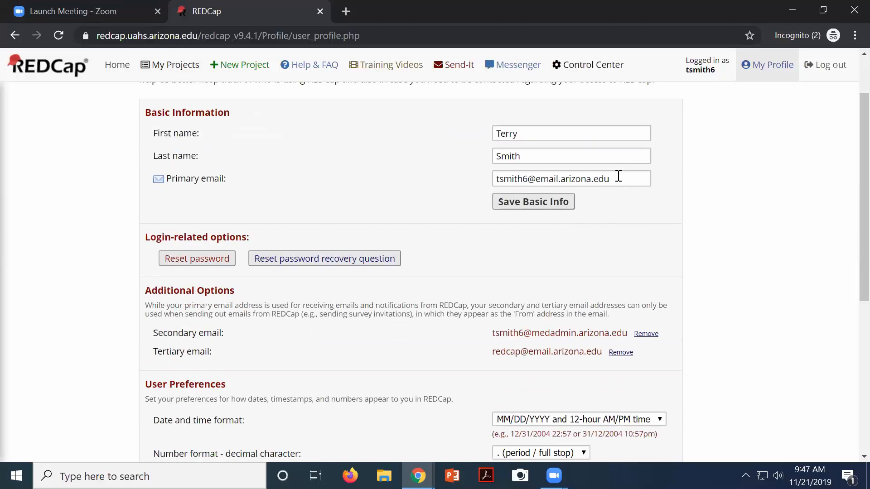
pyautogui.scroll(-1, 361, 359)
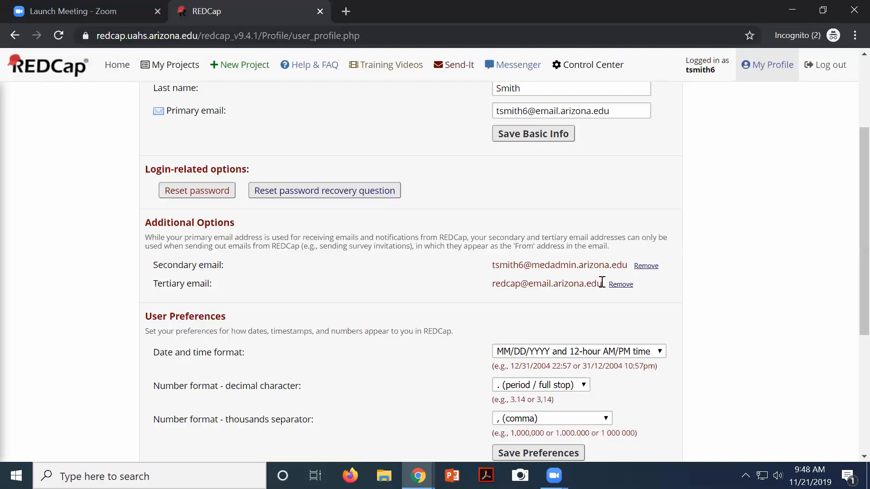
pyautogui.scroll(3, 602, 282)
pyautogui.scroll(-3, 577, 374)
pyautogui.scroll(3, 234, 311)
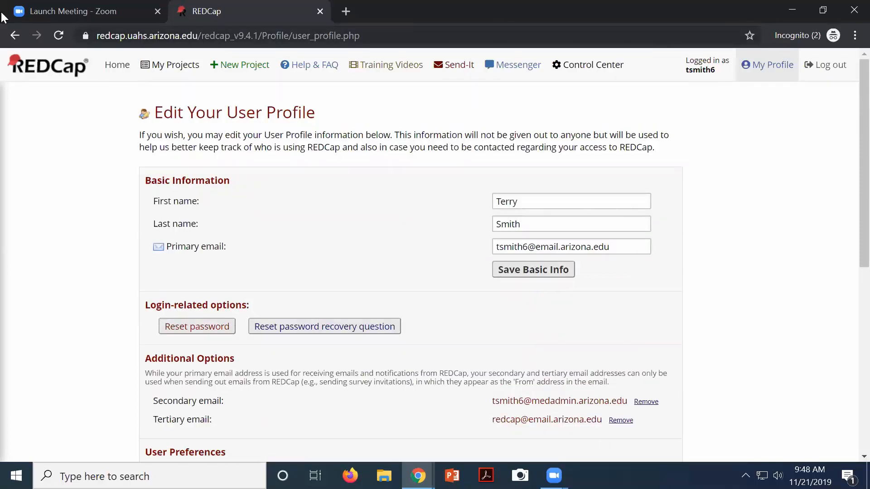
pyautogui.click(15, 36)
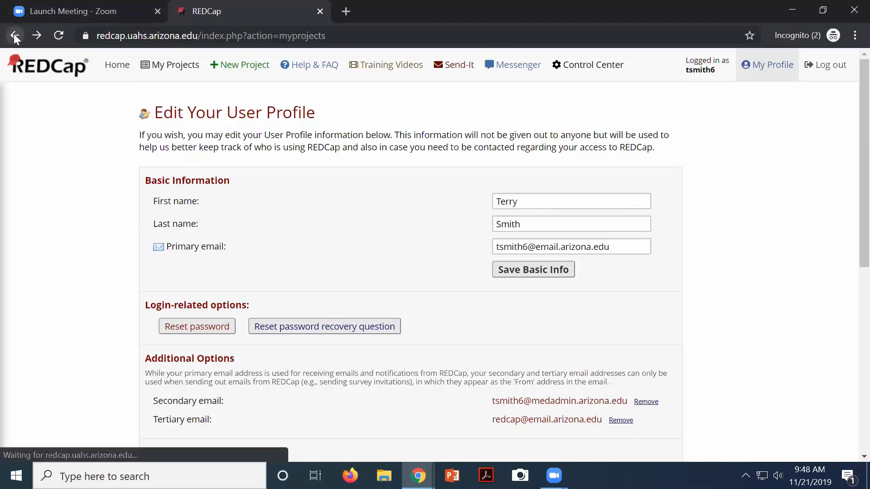
# Navigate back twice to the Drug Study Logging page and open a new blank browser tab
pyautogui.click(15, 36)
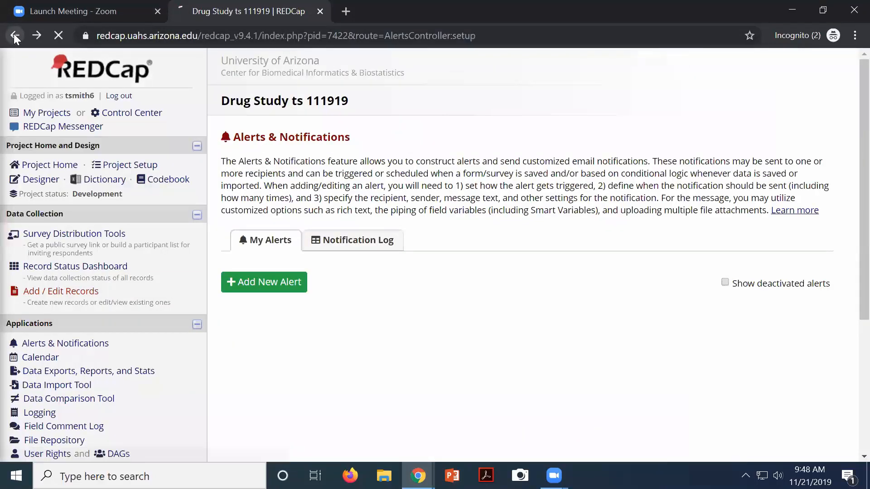
pyautogui.click(15, 36)
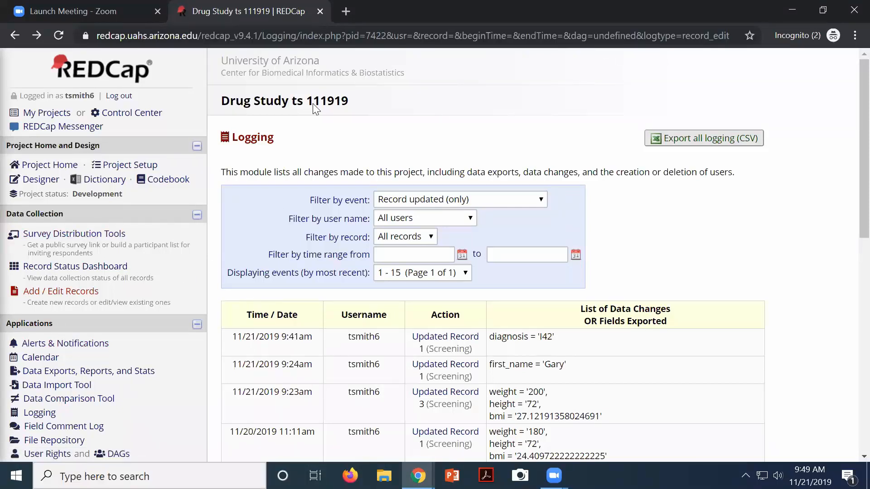
pyautogui.click(348, 22)
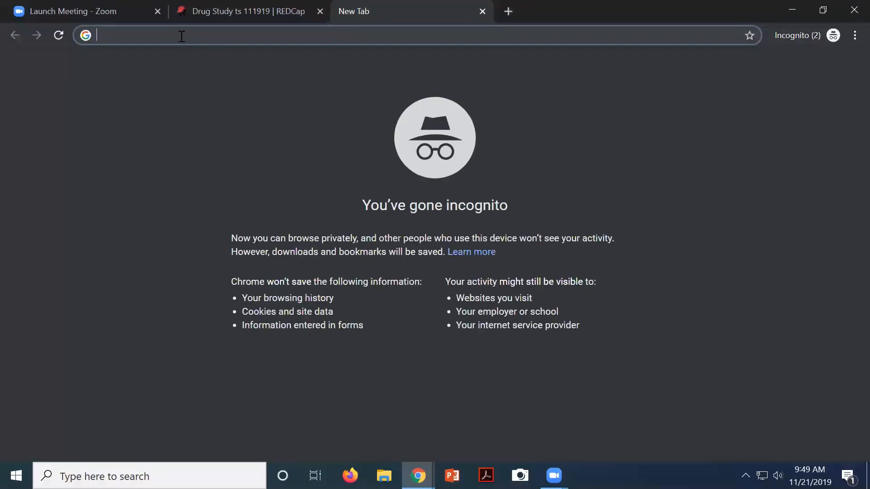
# Load cb2.uahs.arizona.edu and go via Services & Tools and Surveys & Clinical Databases to REDCap Video Tutorials
pyautogui.write('cb')
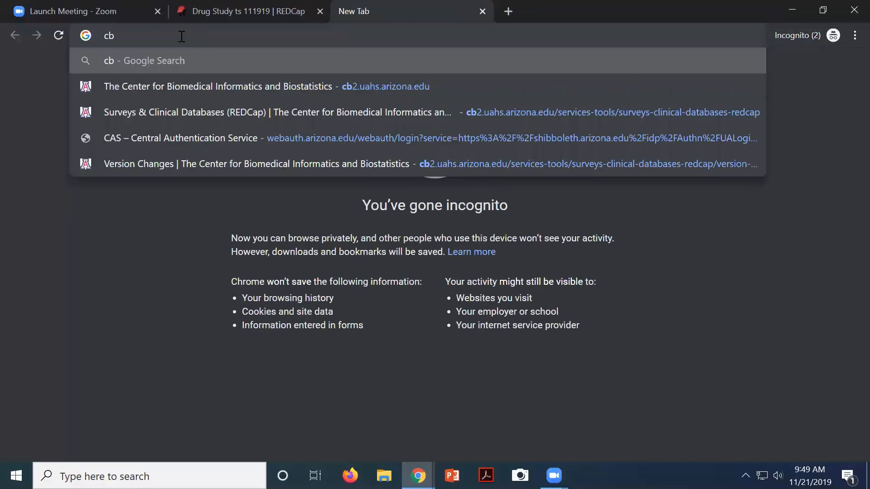
pyautogui.write('2.ua')
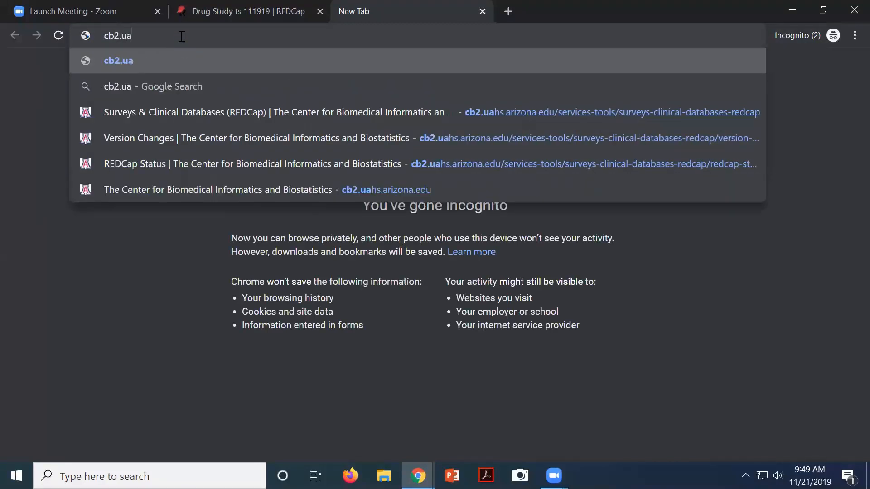
pyautogui.write('hs.arizona.ed')
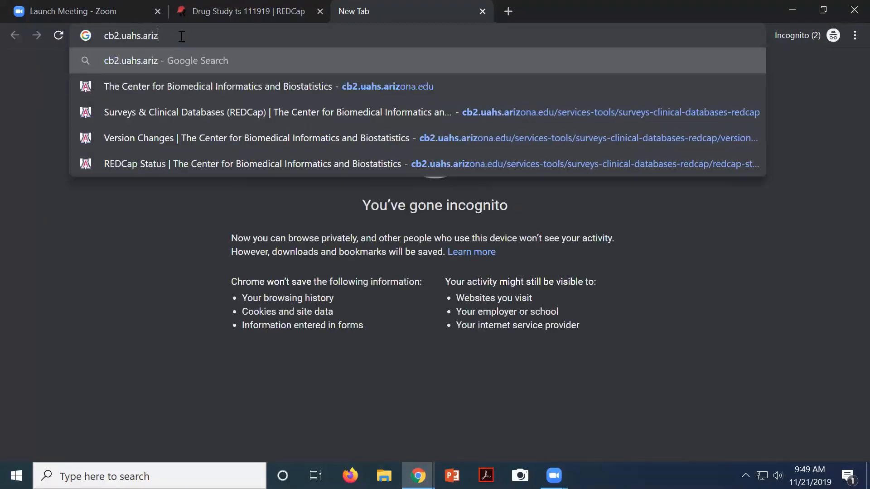
pyautogui.write('u')
pyautogui.press('Return')
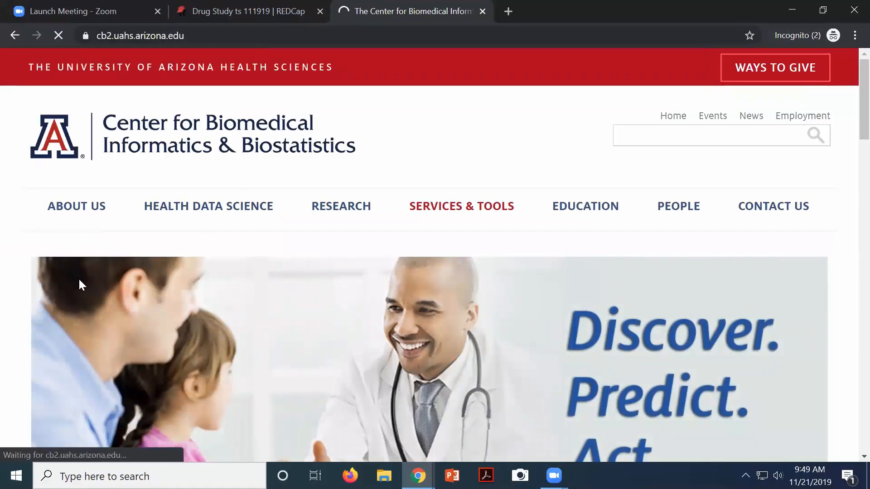
pyautogui.click(467, 208)
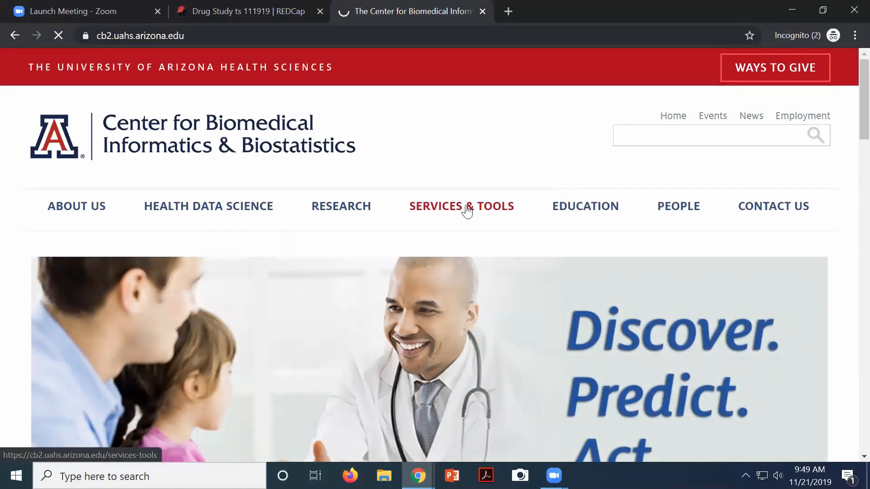
pyautogui.click(176, 306)
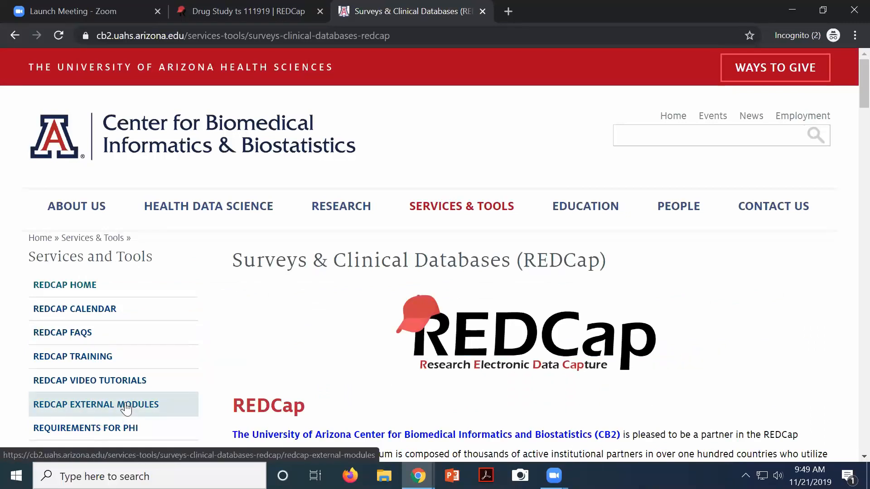
pyautogui.scroll(-3, 127, 409)
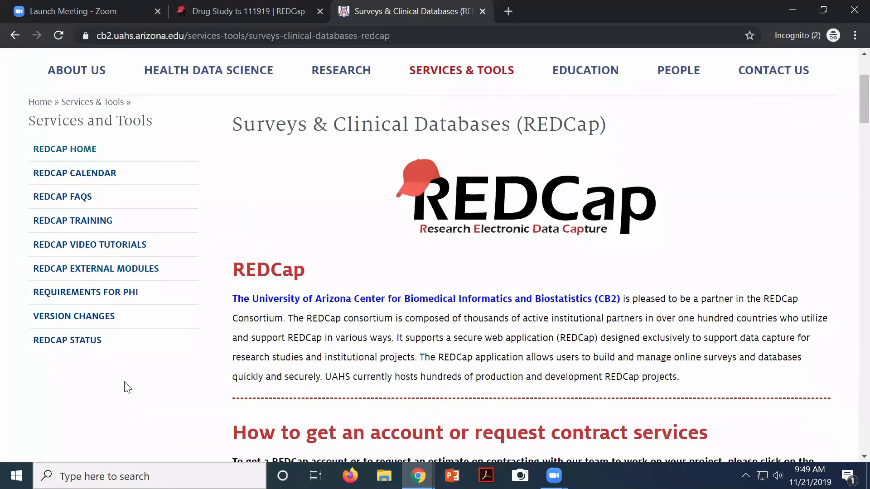
pyautogui.click(101, 247)
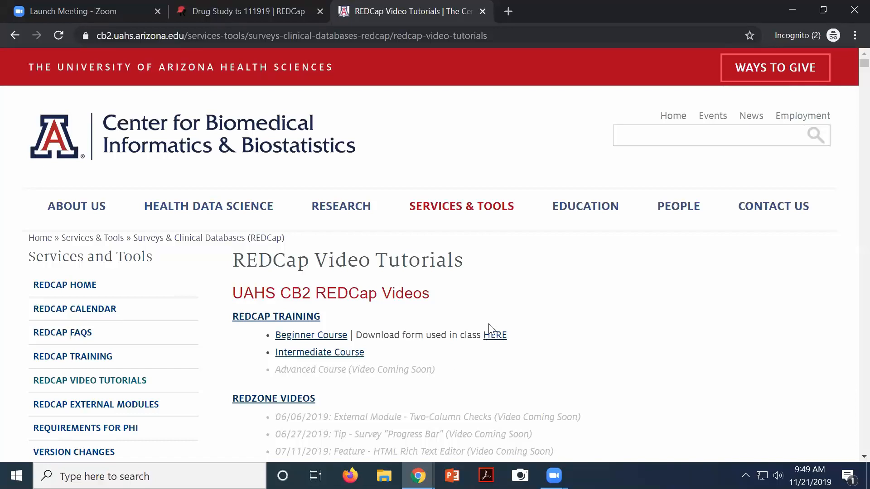
pyautogui.scroll(-10, 475, 311)
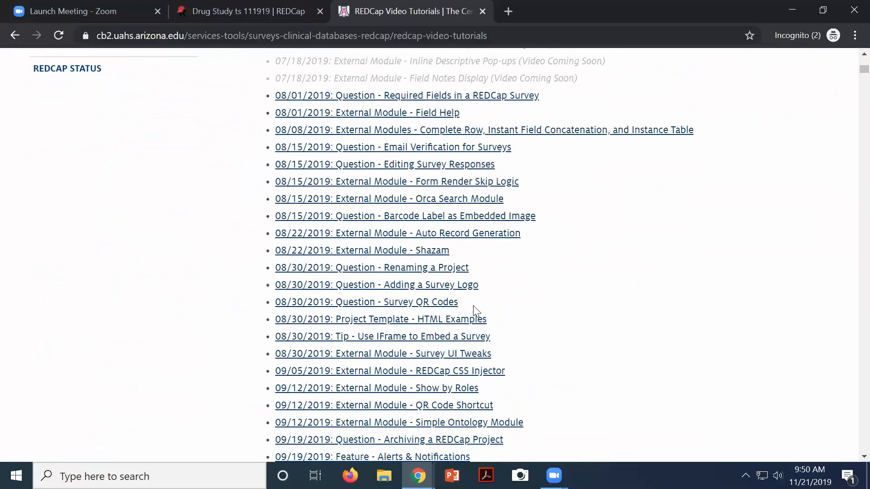
pyautogui.scroll(-3, 466, 267)
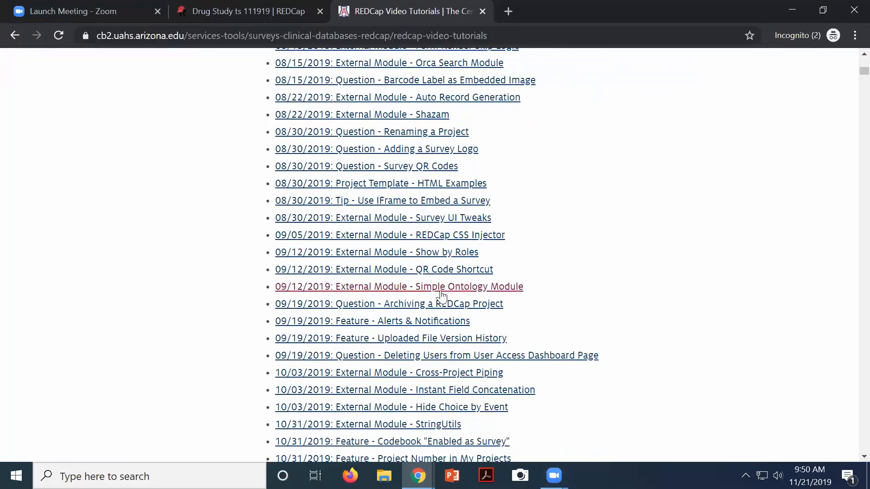
pyautogui.moveTo(471, 322)
pyautogui.mouseDown()
pyautogui.moveTo(352, 321)
pyautogui.moveTo(329, 312)
pyautogui.moveTo(266, 324)
pyautogui.moveTo(471, 326)
pyautogui.mouseUp()
pyautogui.scroll(1, 566, 295)
pyautogui.scroll(3, 567, 294)
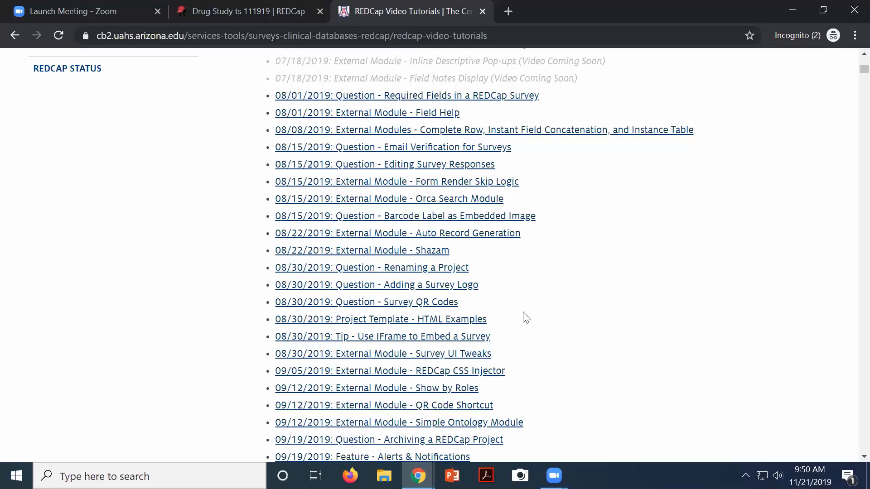
pyautogui.scroll(-1, 525, 317)
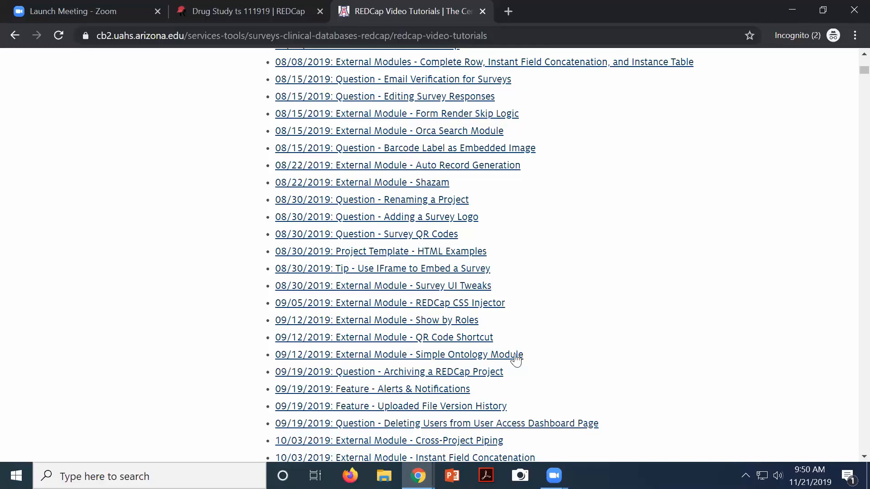
pyautogui.scroll(-1, 374, 209)
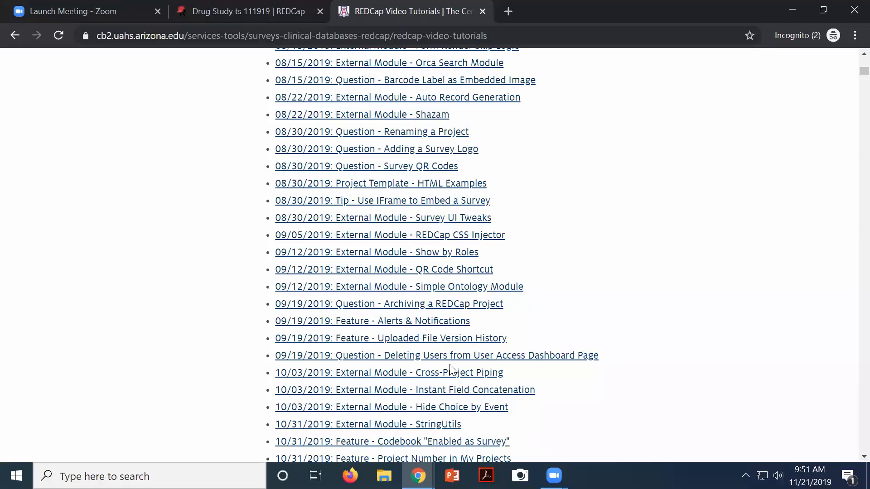
pyautogui.scroll(-1, 453, 364)
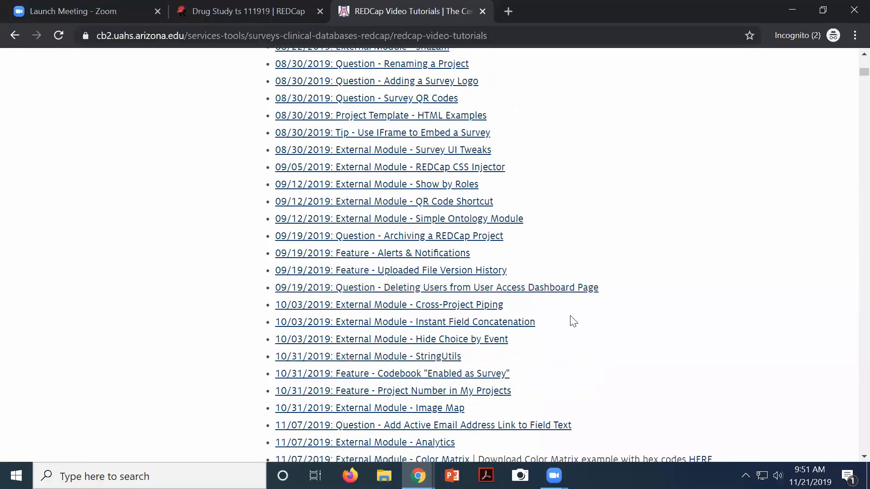
pyautogui.scroll(3, 567, 321)
pyautogui.scroll(5, 560, 319)
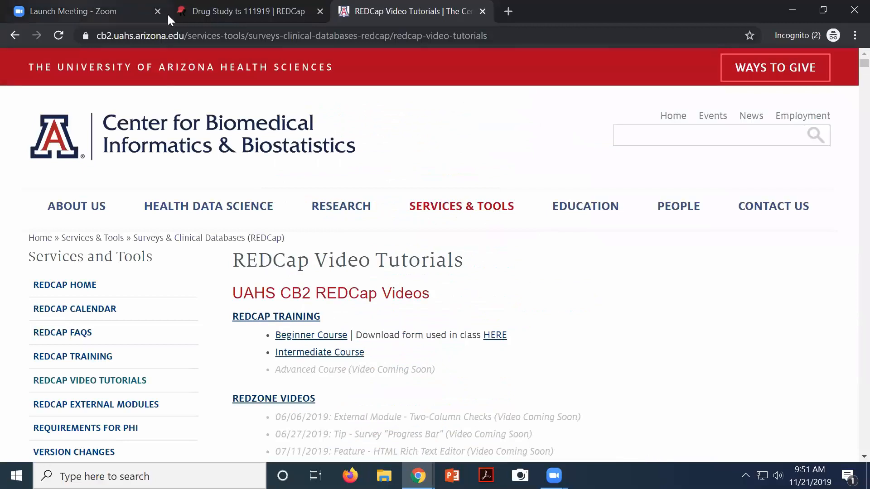
# Return to the Drug Study tab and open the Data Dictionary page from Project Setup
pyautogui.click(249, 12)
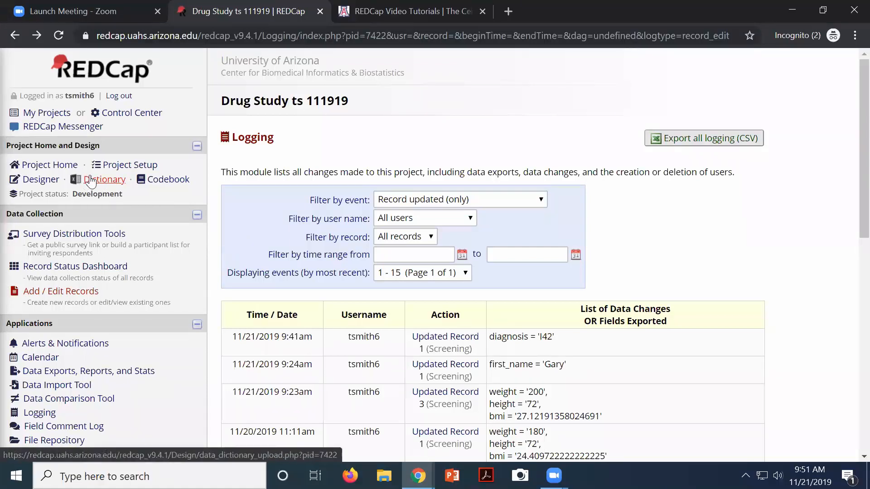
pyautogui.click(122, 166)
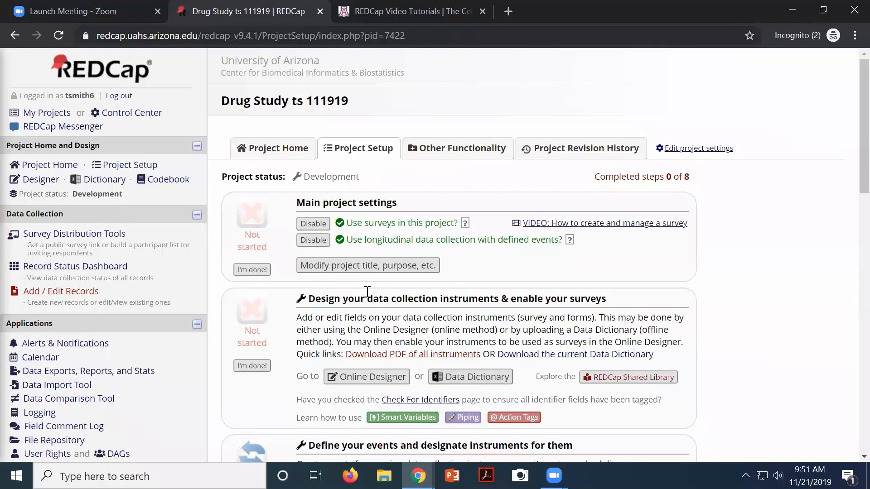
pyautogui.moveTo(367, 299); pyautogui.dragTo(460, 301)
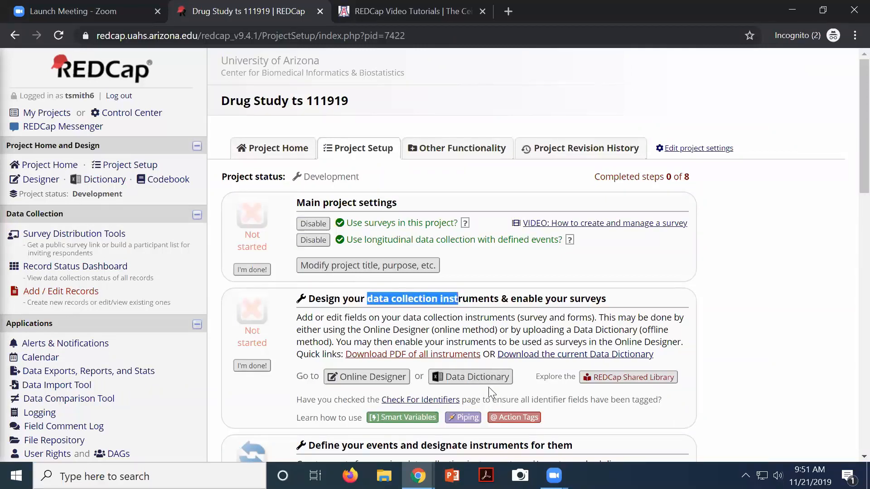
pyautogui.click(479, 380)
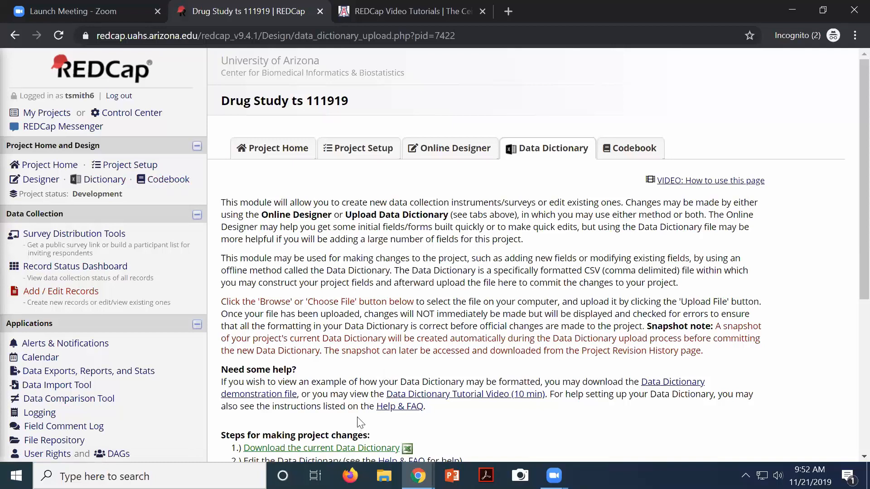
# Download the Drug Study data dictionary as a CSV, accepting the terms, and open it in Excel
pyautogui.scroll(-3, 358, 424)
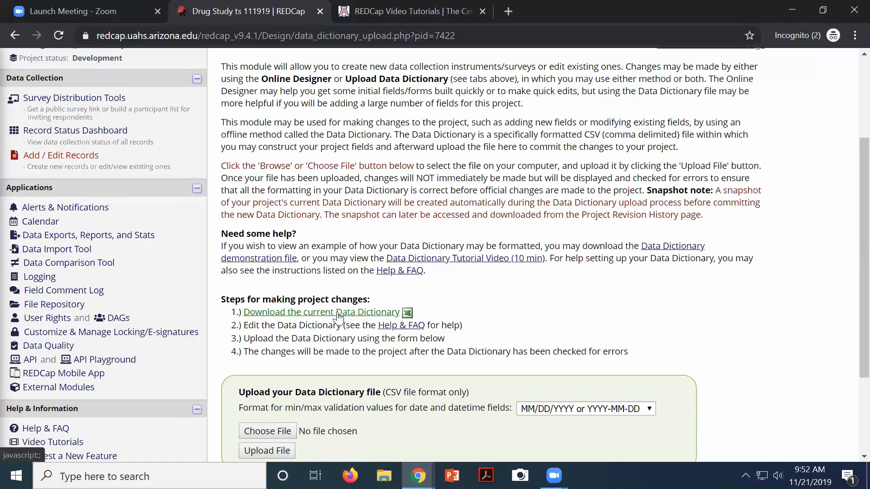
pyautogui.click(339, 316)
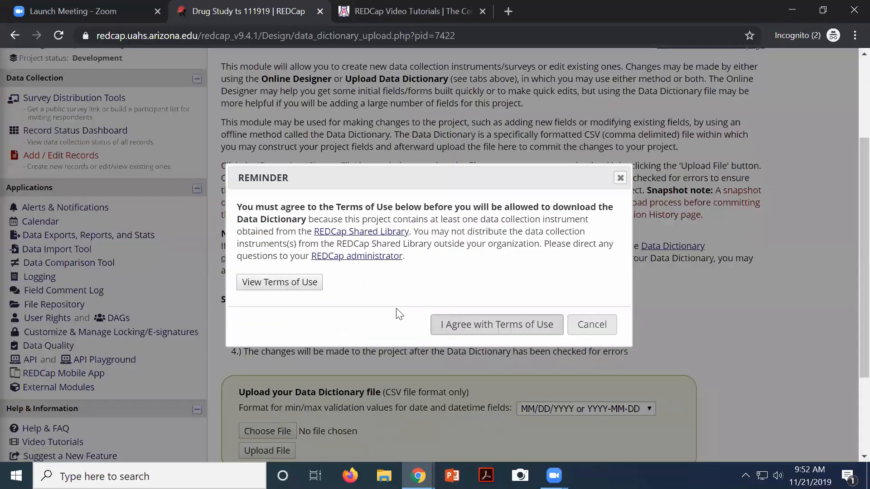
pyautogui.click(502, 324)
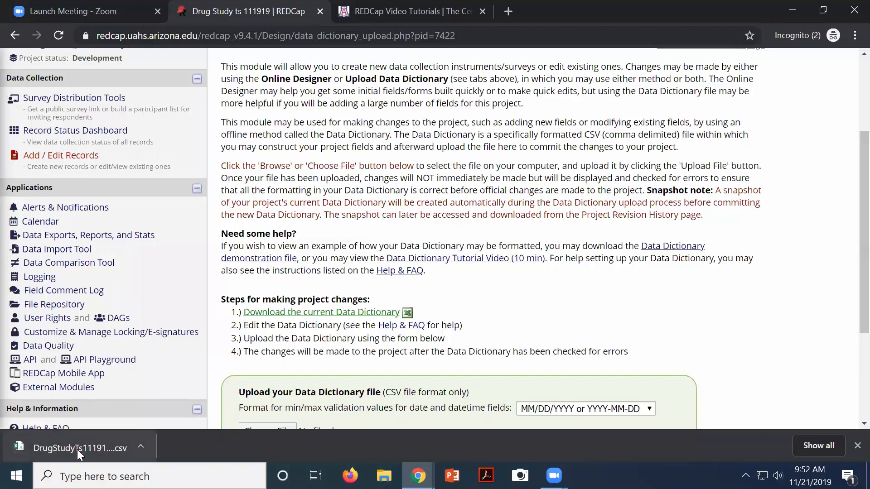
pyautogui.click(79, 448)
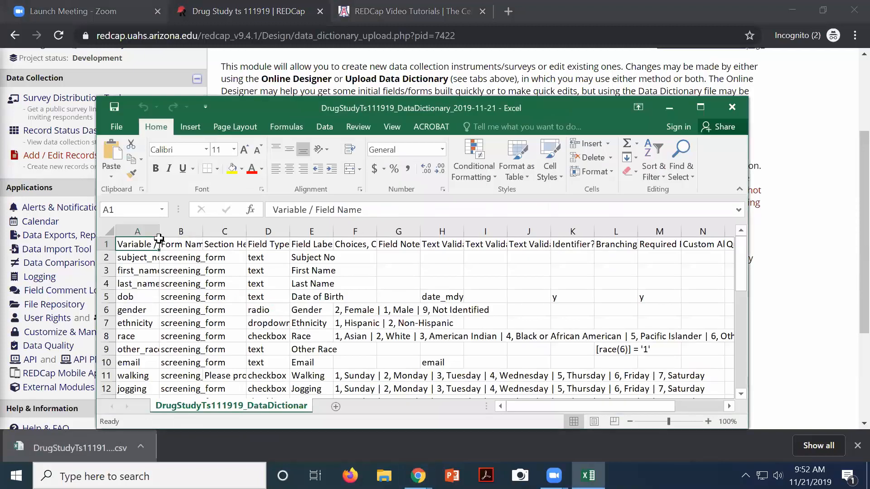
# Widen column A for field names, column C and the Field Label column E
pyautogui.moveTo(159, 231); pyautogui.dragTo(310, 231)
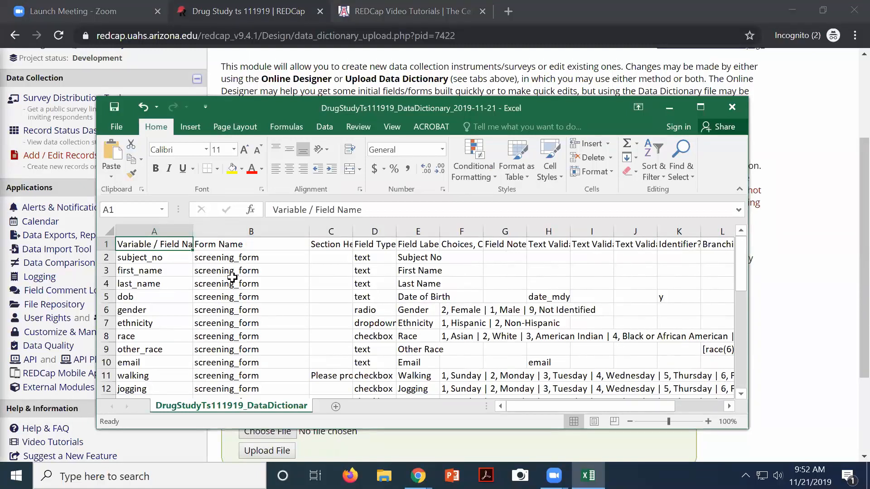
pyautogui.moveTo(352, 232); pyautogui.dragTo(359, 233)
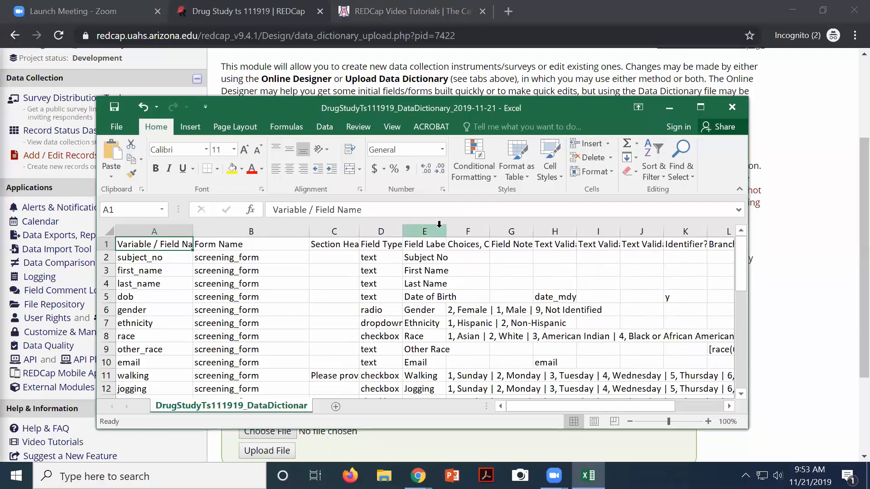
pyautogui.moveTo(445, 229); pyautogui.dragTo(480, 230)
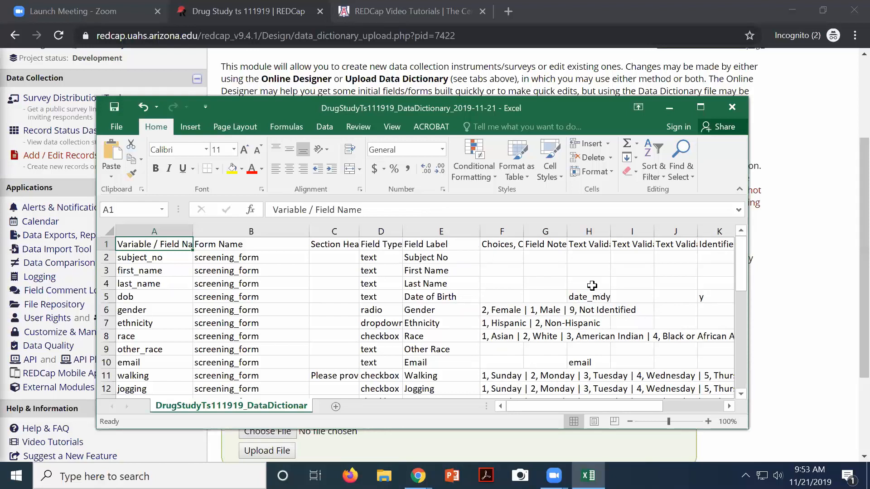
pyautogui.moveTo(634, 405); pyautogui.dragTo(691, 409)
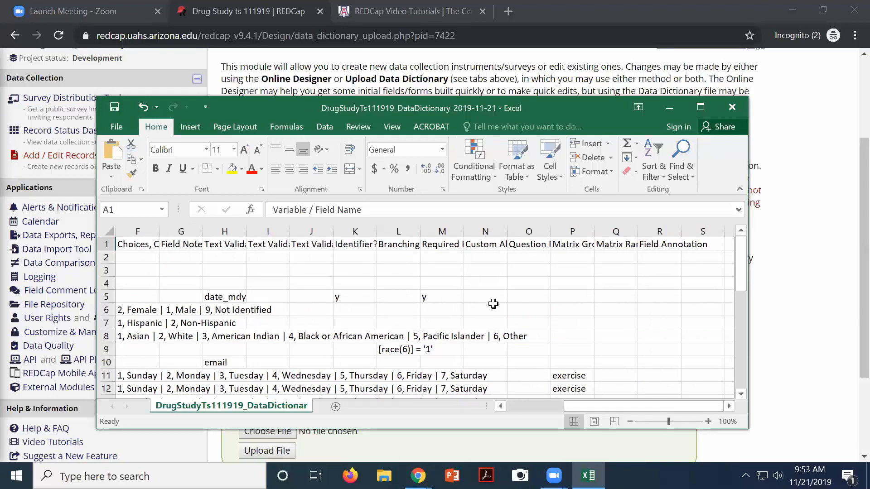
# Widen the Custom Alignment (N) and Required Field? (M) columns and review the rows
pyautogui.moveTo(507, 236); pyautogui.dragTo(586, 238)
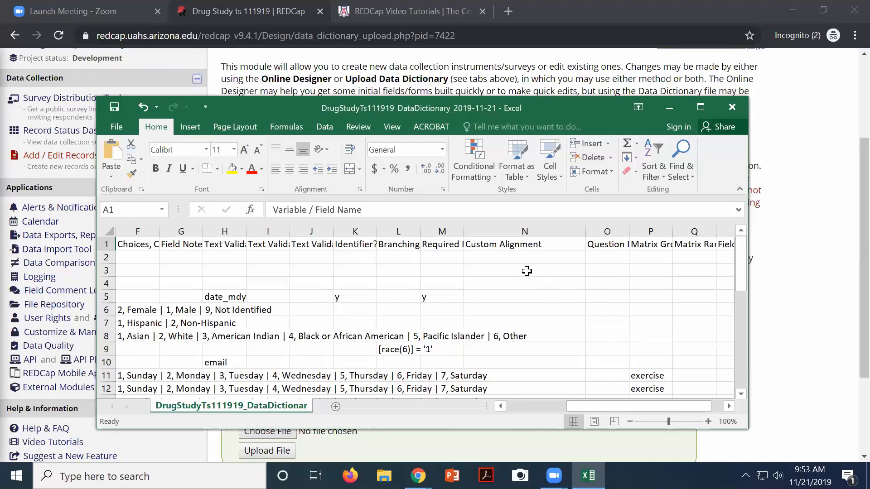
pyautogui.scroll(-4, 526, 272)
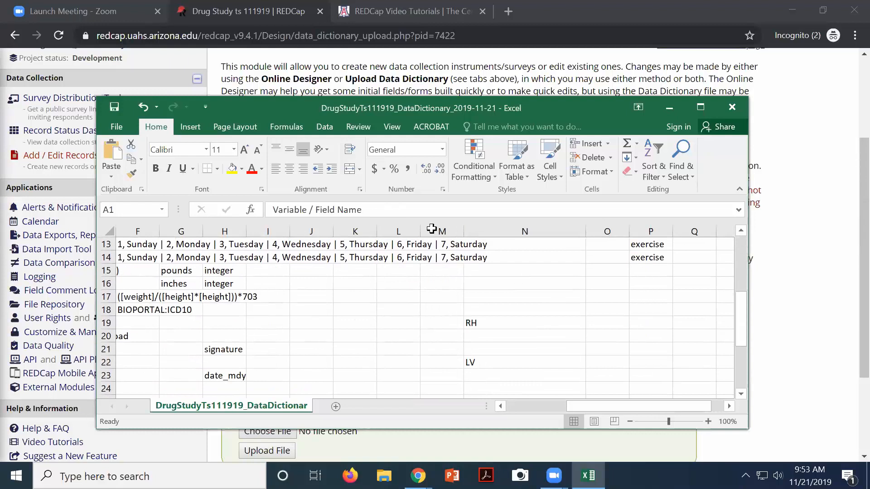
pyautogui.moveTo(463, 229); pyautogui.dragTo(496, 231)
pyautogui.scroll(-7, 539, 302)
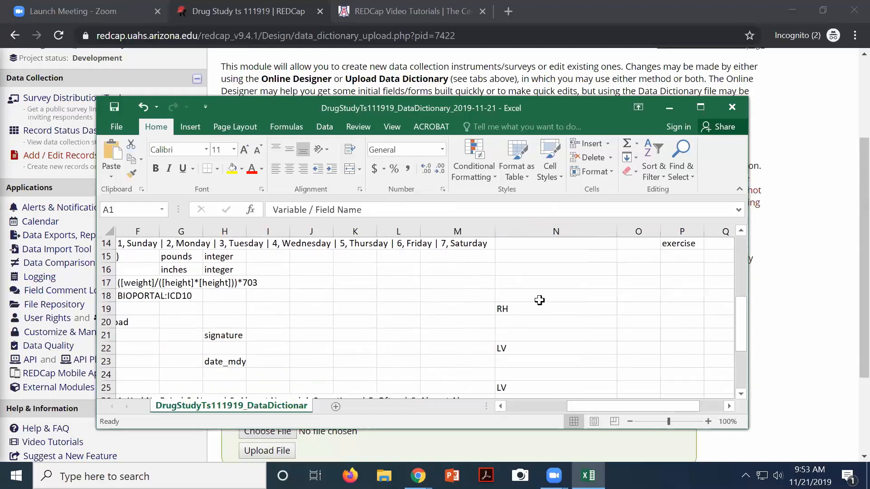
pyautogui.scroll(-2, 539, 302)
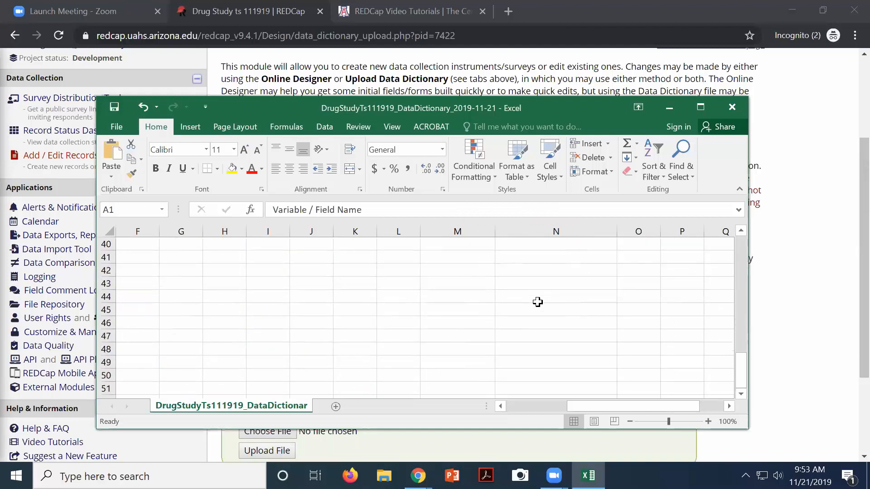
pyautogui.scroll(8, 538, 302)
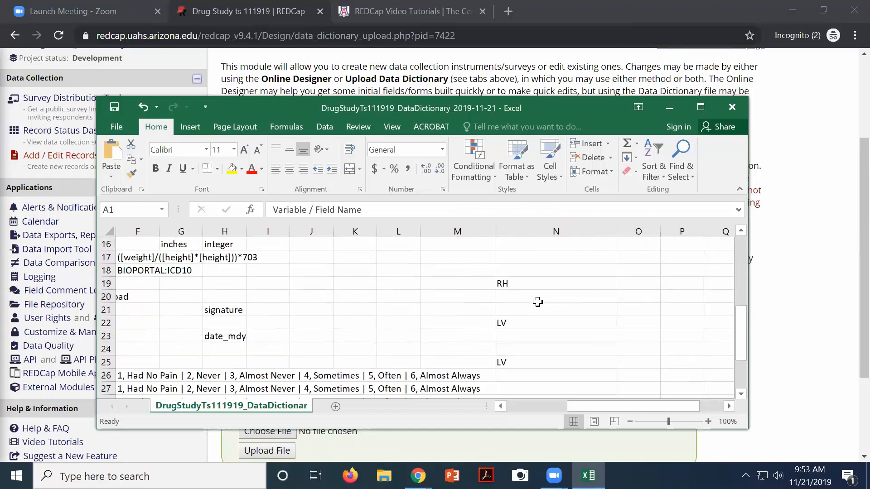
pyautogui.scroll(4, 537, 303)
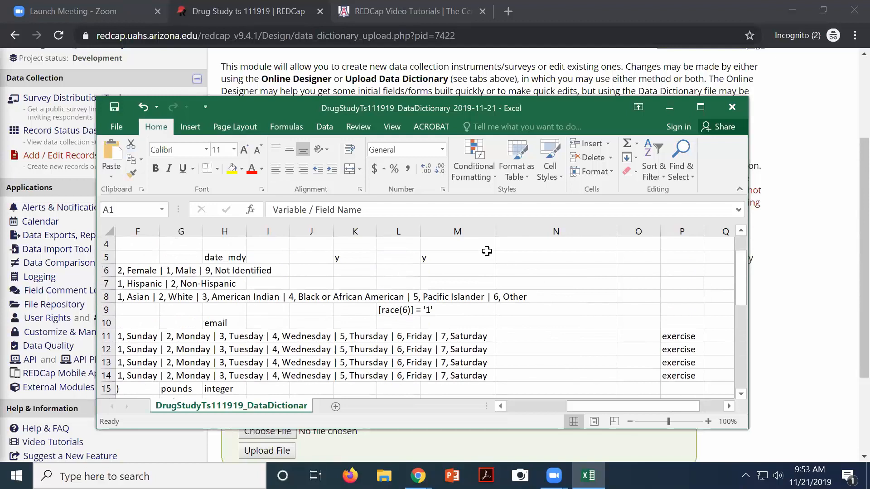
pyautogui.moveTo(495, 232); pyautogui.dragTo(531, 232)
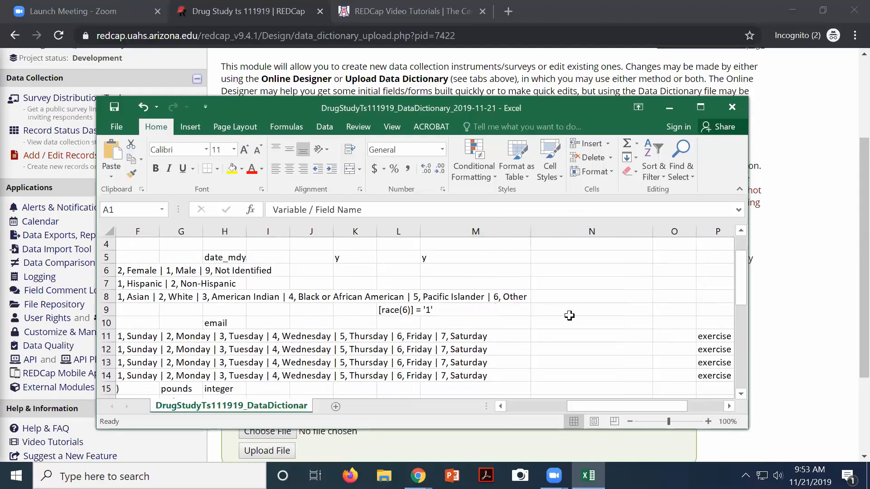
pyautogui.moveTo(742, 286); pyautogui.dragTo(741, 247)
pyautogui.moveTo(746, 281); pyautogui.dragTo(747, 291)
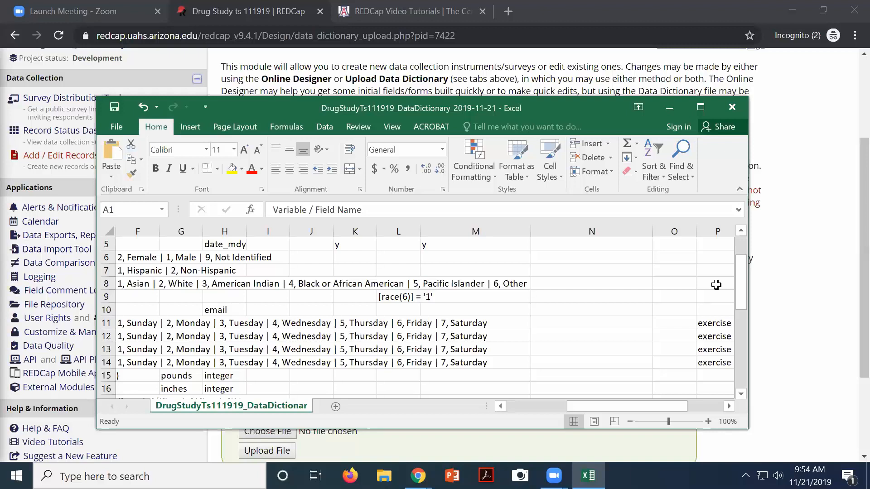
pyautogui.scroll(2, 641, 278)
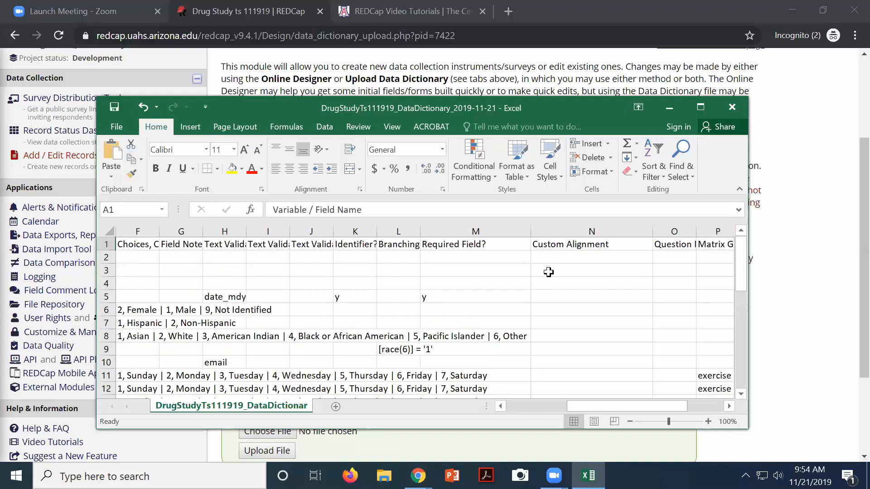
pyautogui.scroll(-5, 548, 271)
# Enter LV in cell N2 of the Custom Alignment column
pyautogui.click(548, 322)
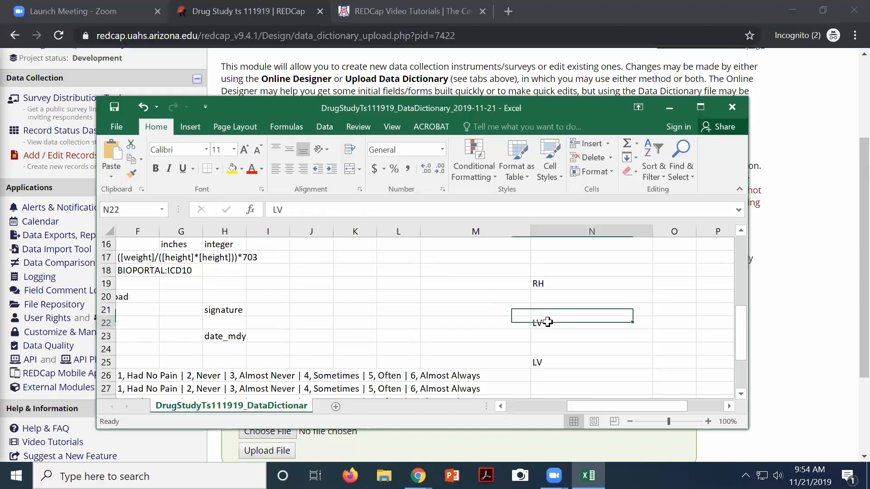
pyautogui.scroll(3, 563, 291)
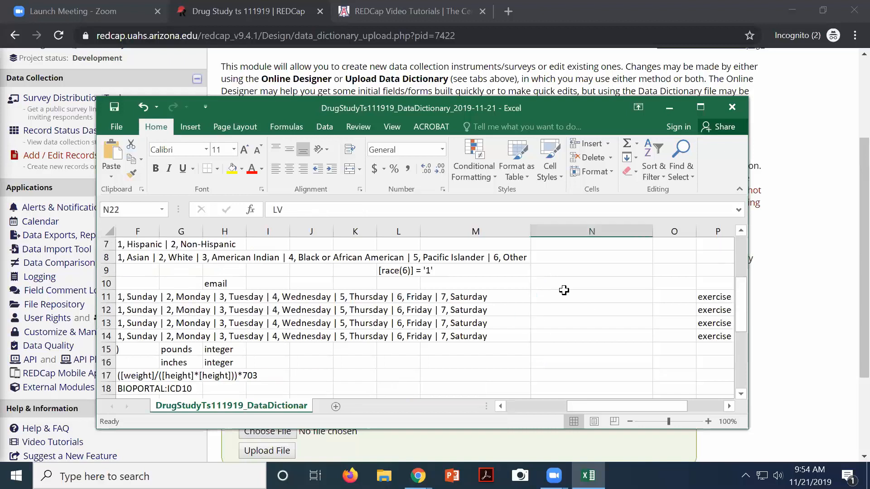
pyautogui.scroll(2, 564, 290)
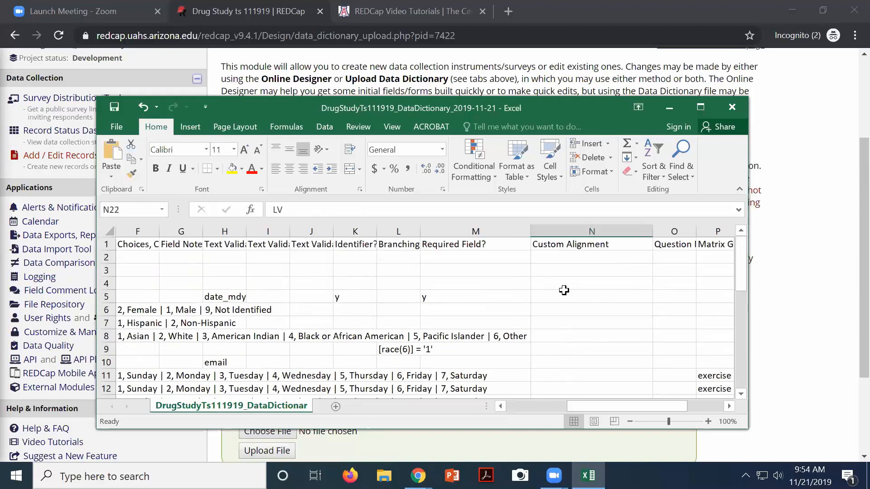
pyautogui.click(545, 257)
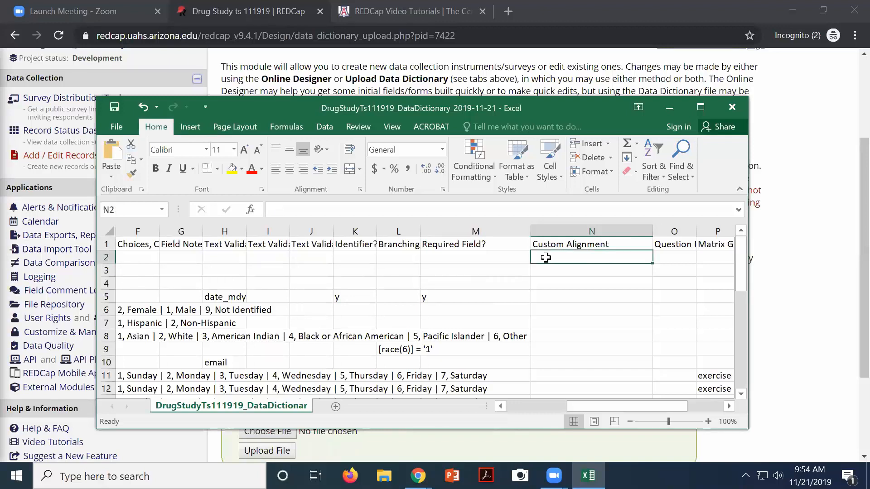
pyautogui.write('LV')
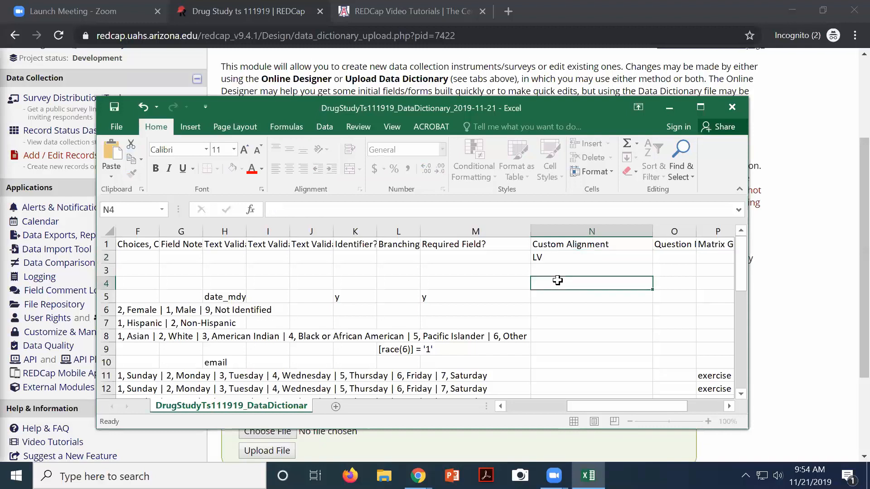
pyautogui.click(559, 281)
# Copy LV from N2 down the Custom Alignment column through row 33
pyautogui.click(554, 258)
pyautogui.hotkey('ctrl', 'c')
pyautogui.moveTo(553, 271); pyautogui.dragTo(544, 297)
pyautogui.hotkey('ctrl', 'v')
pyautogui.scroll(10, 527, 349)
pyautogui.scroll(-2, 595, 393)
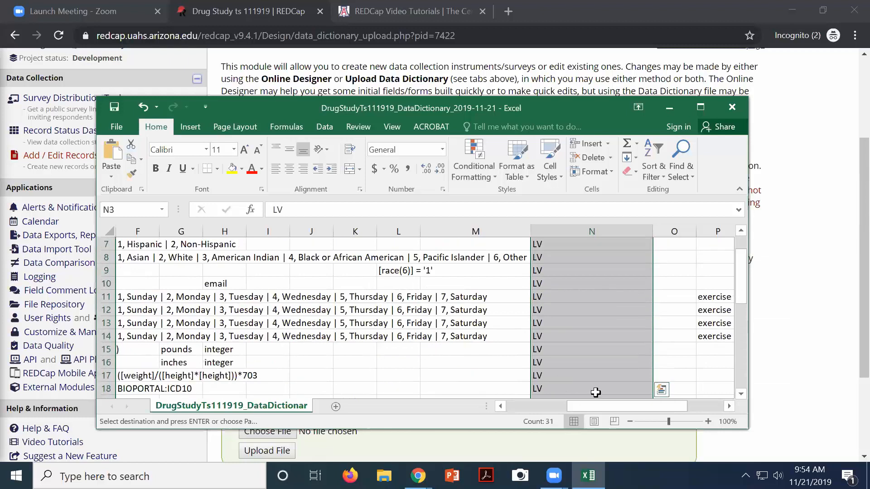
pyautogui.scroll(-6, 595, 393)
pyautogui.moveTo(577, 406); pyautogui.dragTo(665, 424)
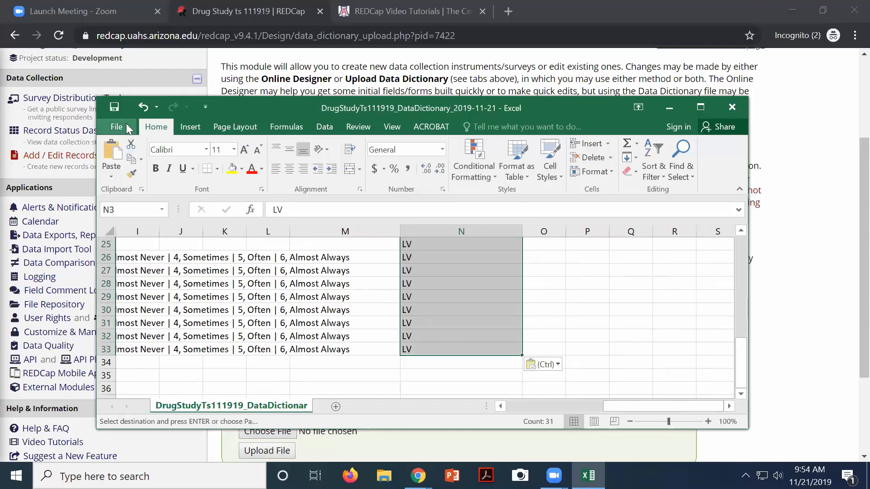
# Save the data dictionary in CSV format, then close Excel without saving again
pyautogui.click(118, 110)
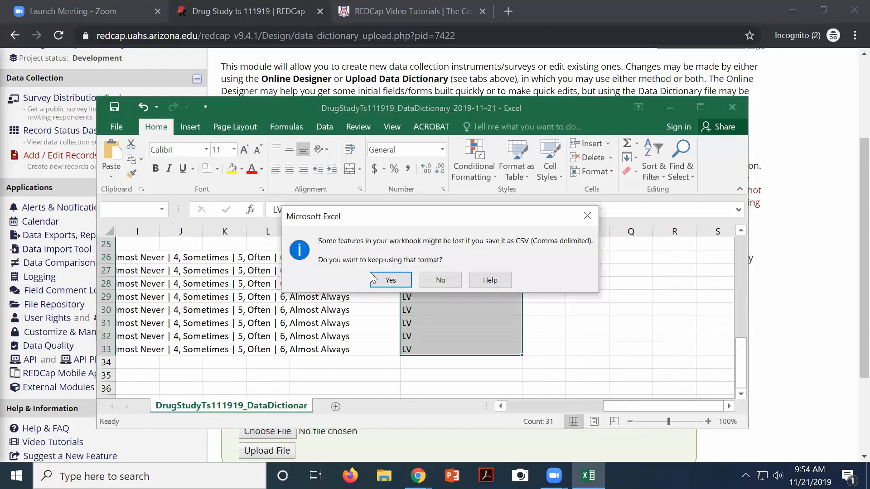
pyautogui.click(383, 280)
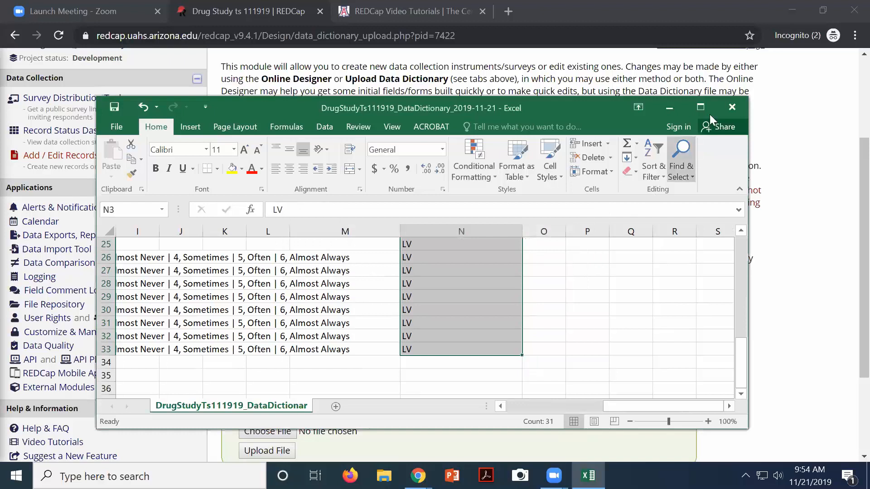
pyautogui.click(732, 107)
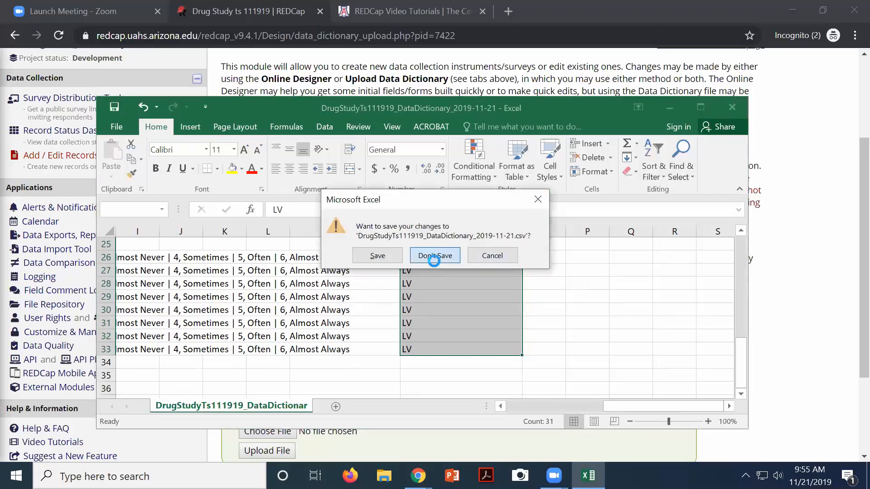
pyautogui.click(434, 256)
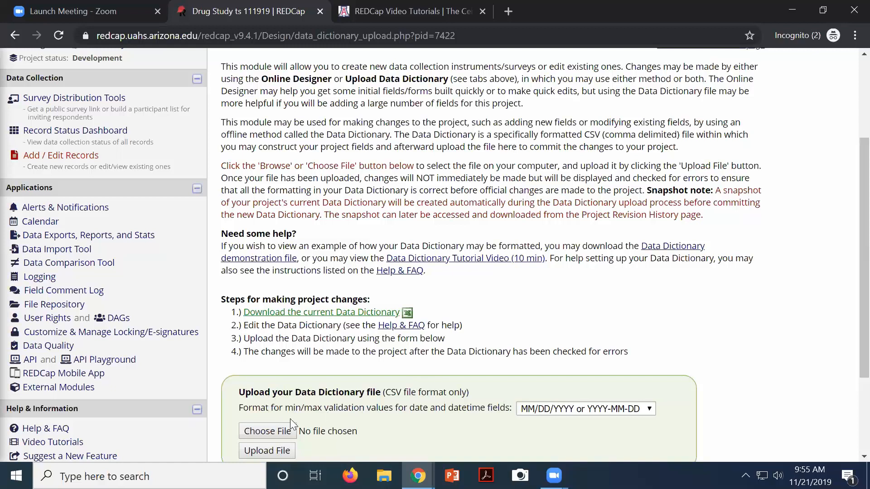
# Upload the edited DataDictionary 2019-11-21 CSV from Downloads for error checking
pyautogui.click(261, 434)
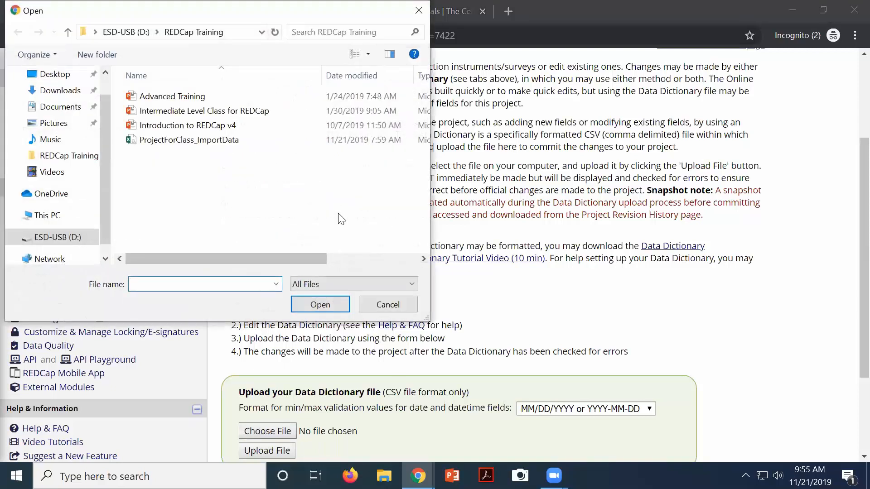
pyautogui.click(60, 90)
pyautogui.click(190, 113)
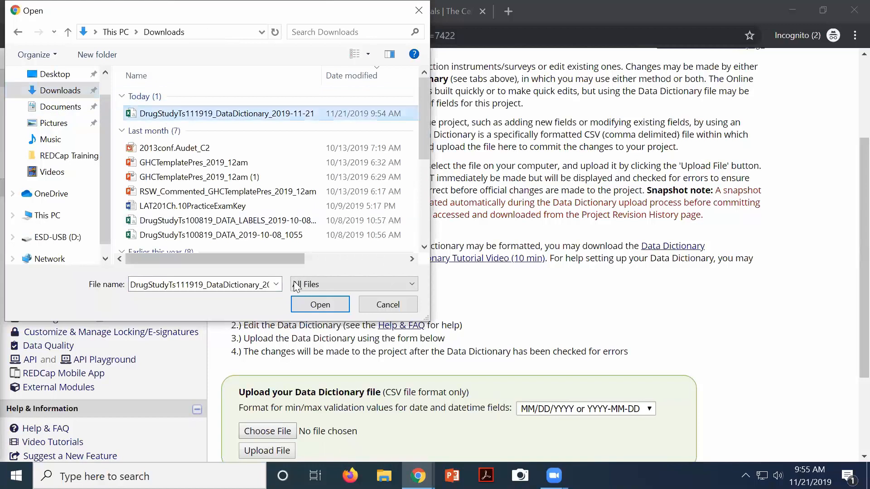
pyautogui.click(320, 308)
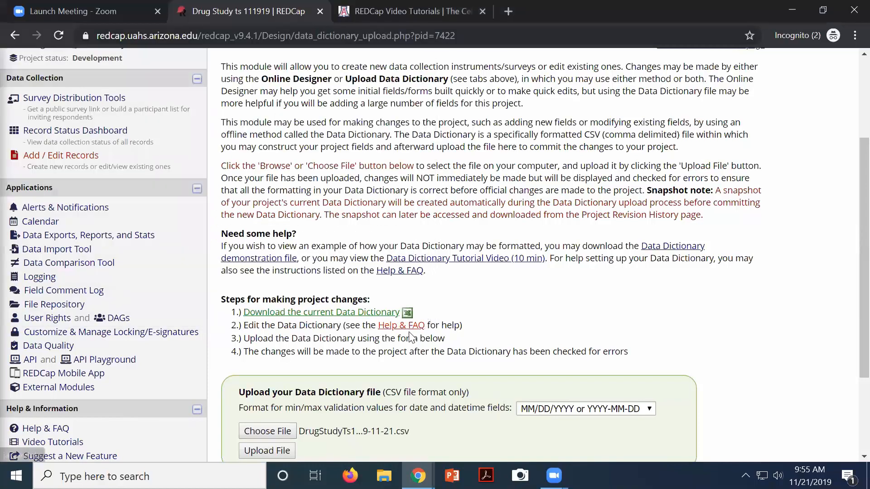
pyautogui.scroll(-2, 408, 333)
pyautogui.scroll(1, 409, 332)
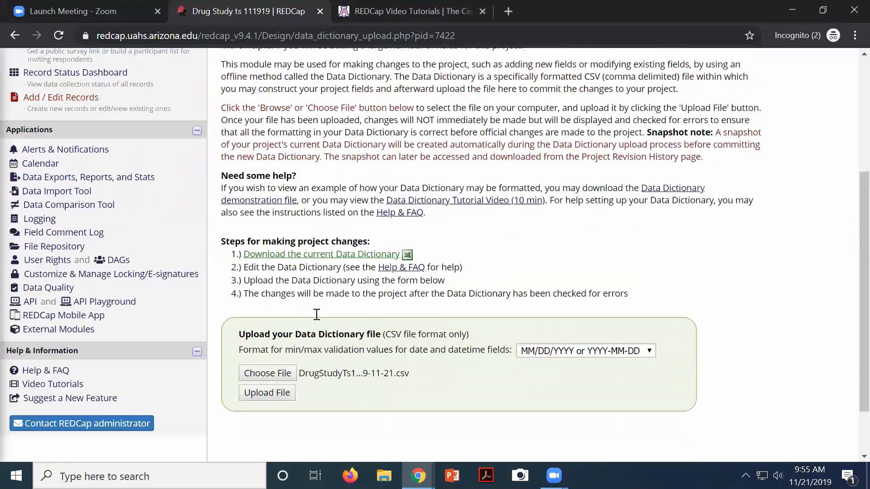
pyautogui.click(267, 392)
pyautogui.scroll(-3, 309, 238)
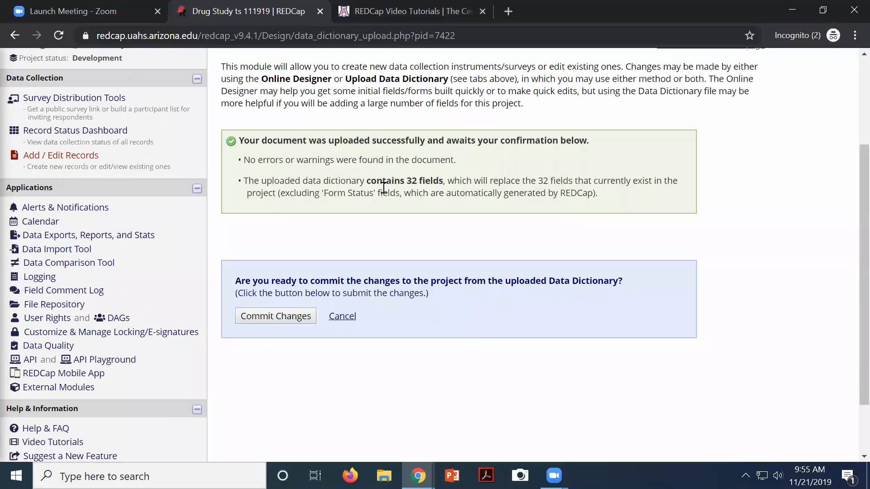
# Commit the dictionary changes, then open record 1's Screening Form from the Record Status Dashboard
pyautogui.click(284, 325)
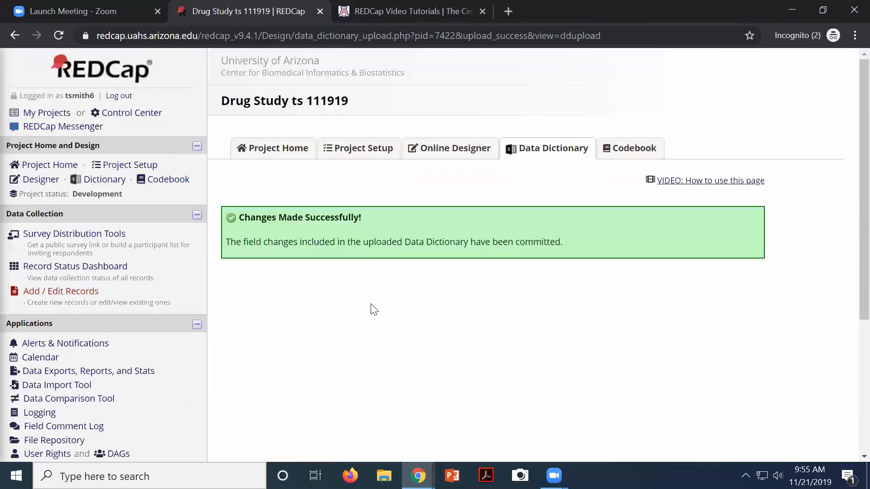
pyautogui.click(46, 268)
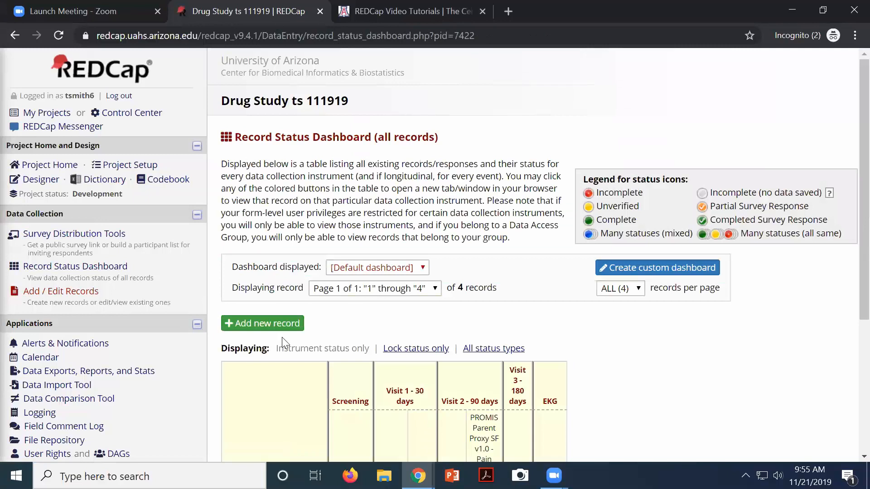
pyautogui.scroll(-5, 379, 287)
pyautogui.click(348, 288)
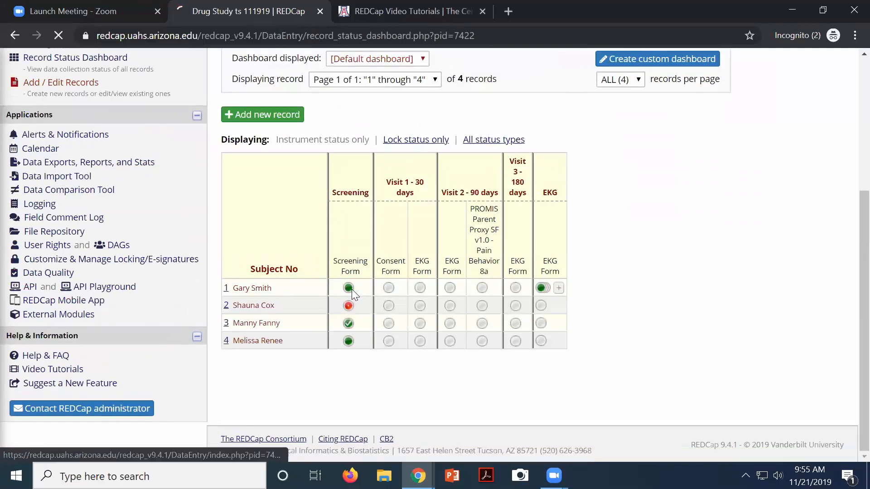
pyautogui.scroll(-5, 399, 284)
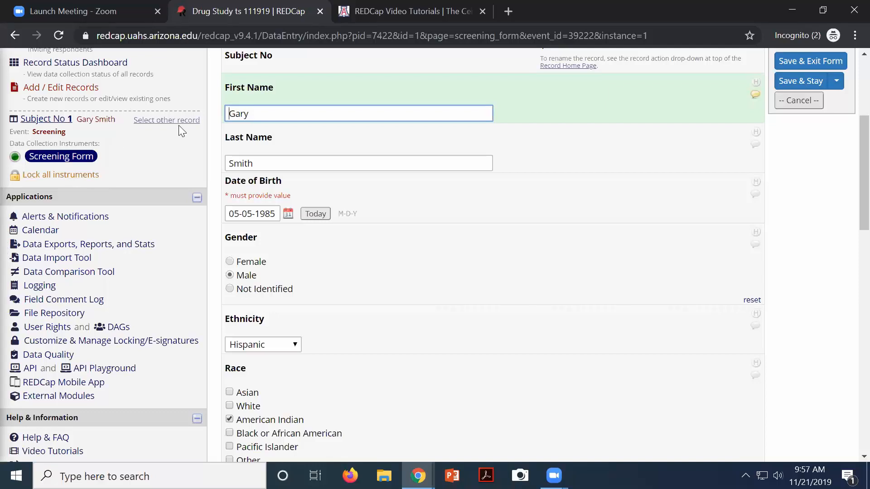
pyautogui.scroll(3, 179, 125)
# View the Codebook showing each field with Custom alignment: LV, then return to project setup
pyautogui.click(157, 182)
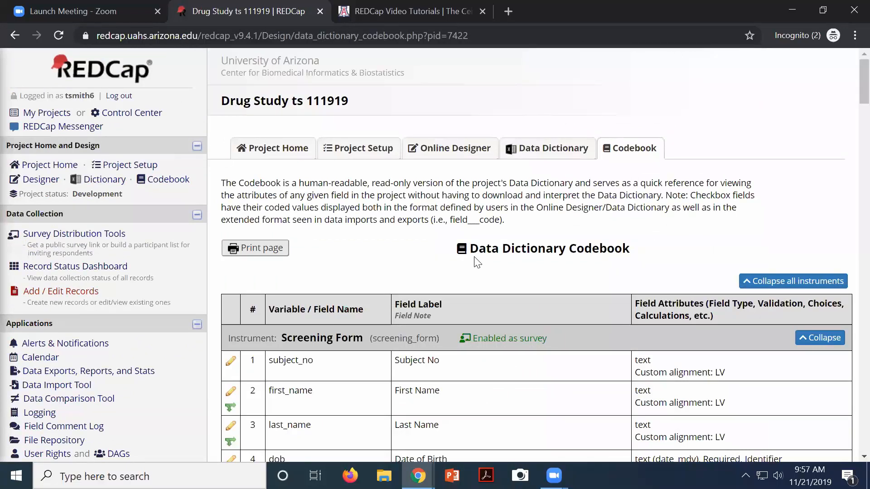
pyautogui.moveTo(473, 252); pyautogui.dragTo(566, 250)
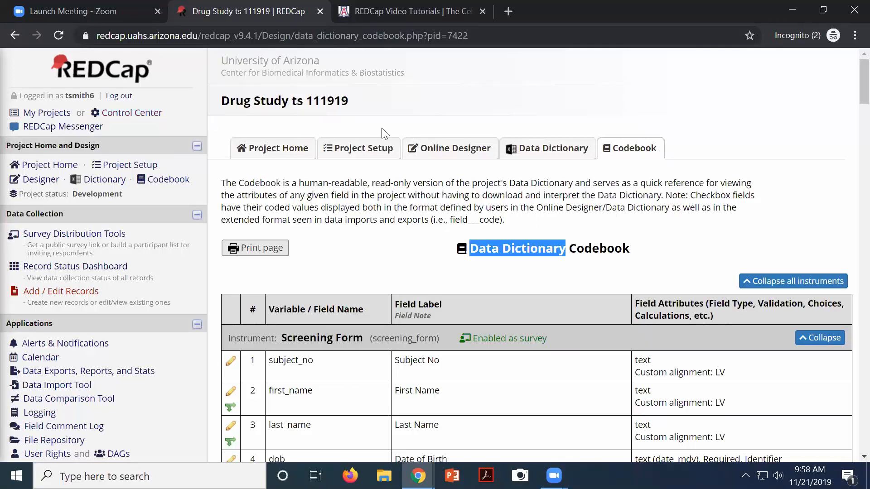
pyautogui.click(367, 149)
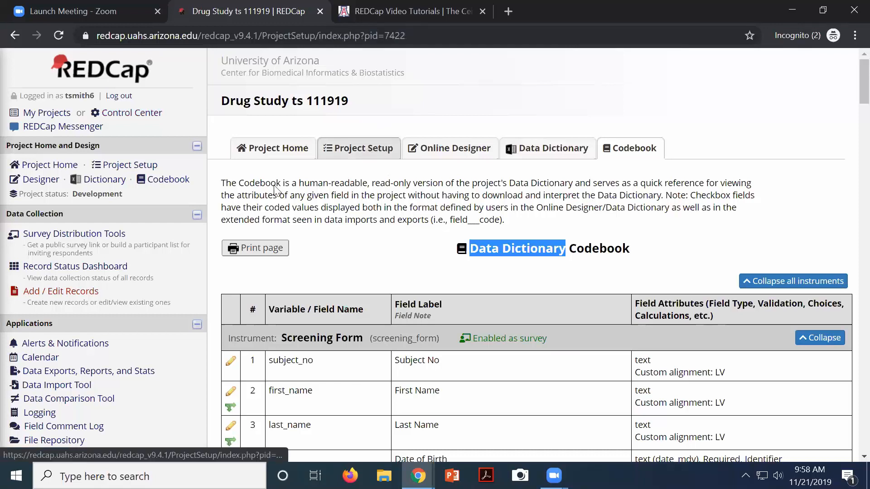
# Open the EKG Form instrument in the Online Designer to show its EKG Date field
pyautogui.click(359, 379)
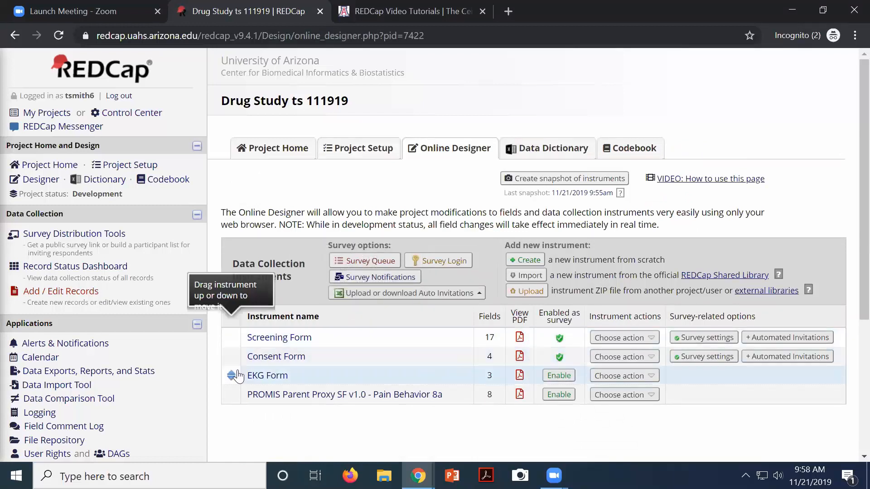
pyautogui.click(271, 377)
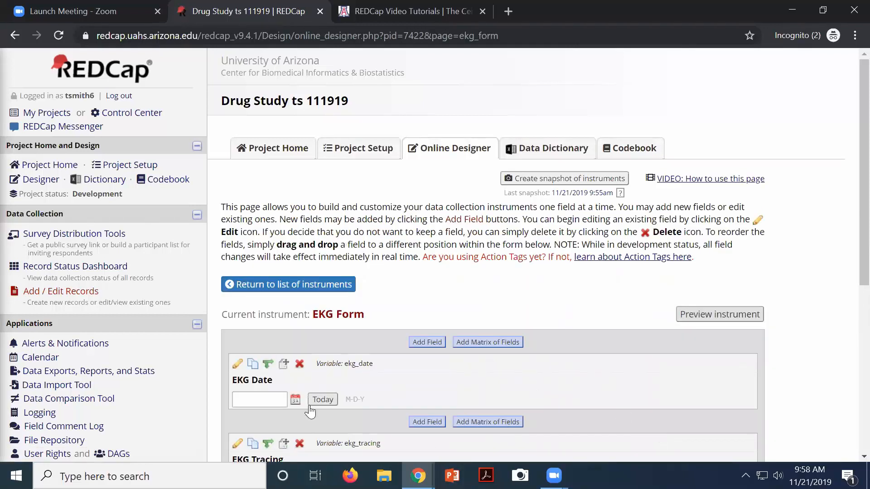
pyautogui.scroll(-2, 378, 386)
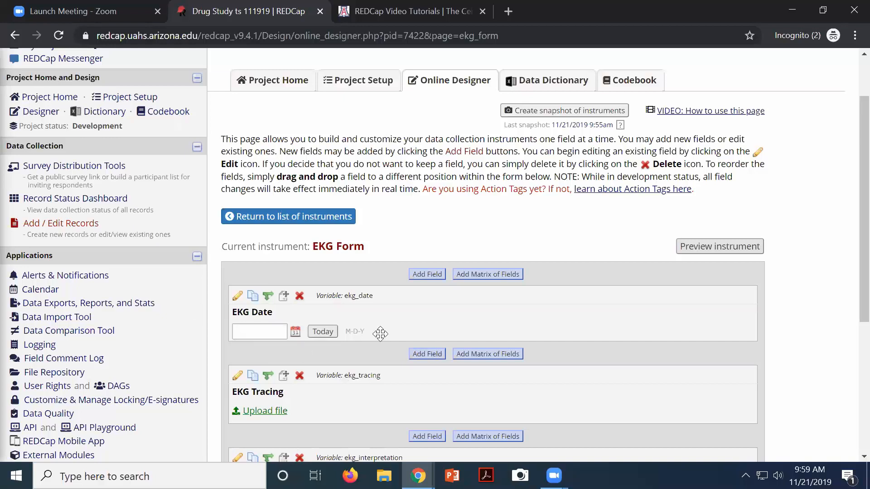
# Open the Edit Field dialog for ekg_date, locating its empty Action Tags box
pyautogui.click(237, 297)
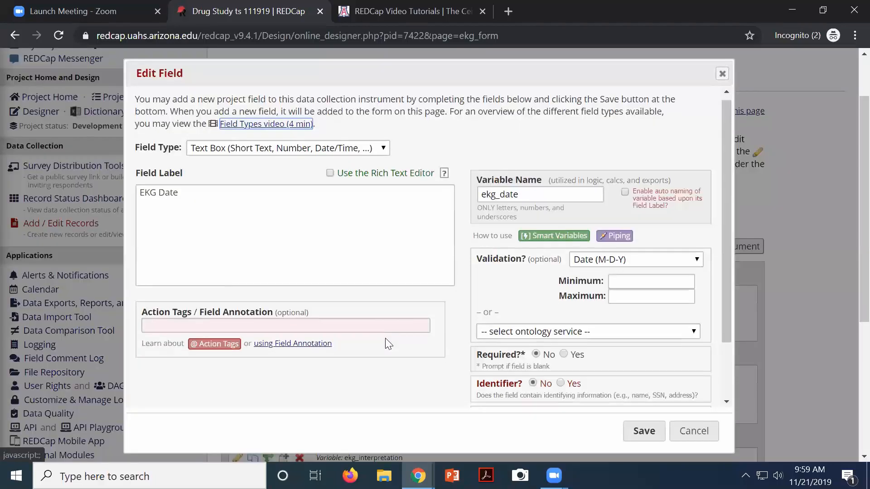
pyautogui.moveTo(134, 248); pyautogui.dragTo(222, 252)
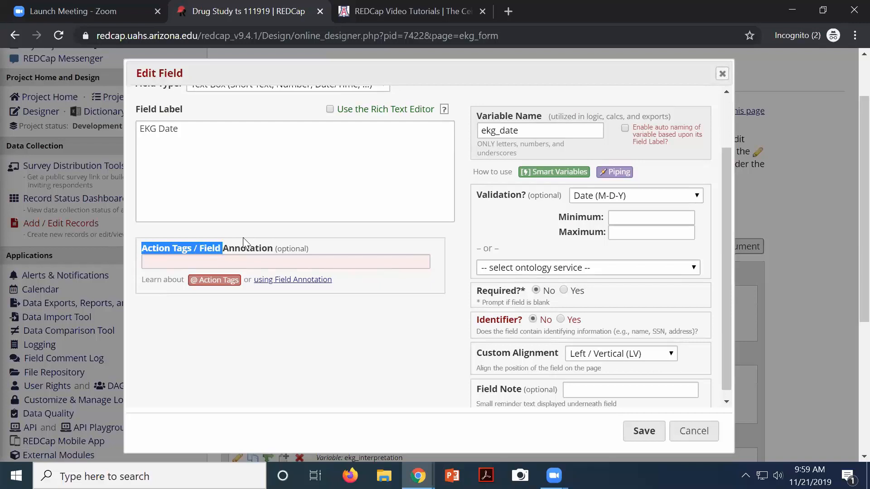
pyautogui.click(229, 289)
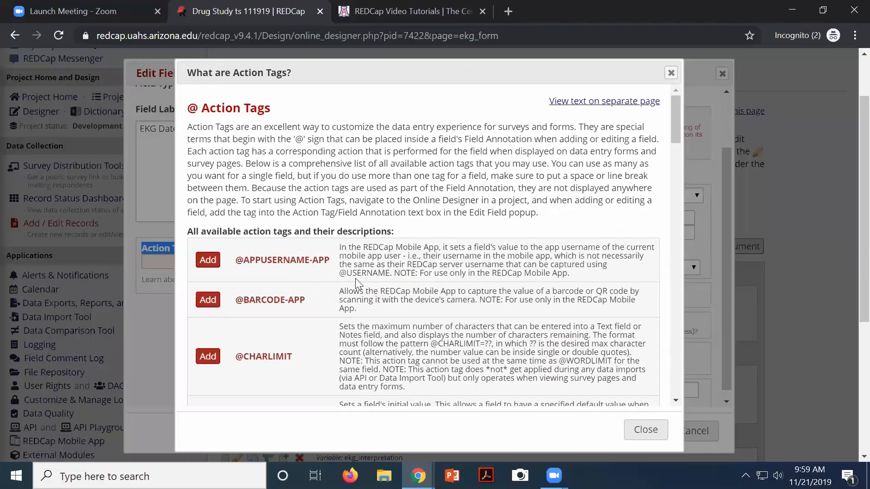
pyautogui.scroll(-3, 355, 278)
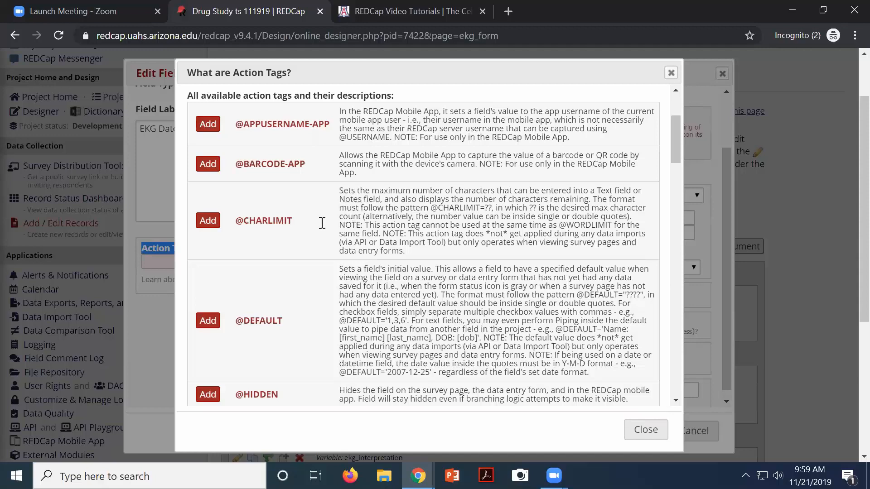
pyautogui.click(239, 224)
pyautogui.moveTo(239, 224); pyautogui.dragTo(299, 231)
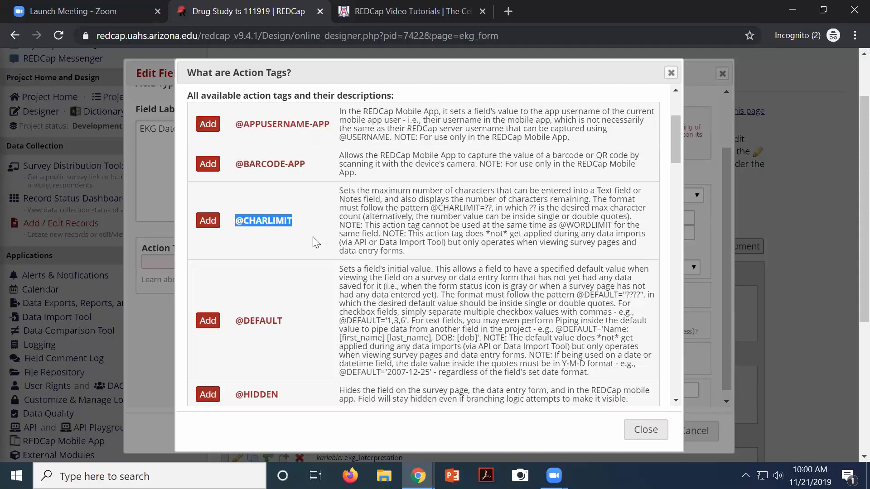
pyautogui.scroll(-2, 430, 316)
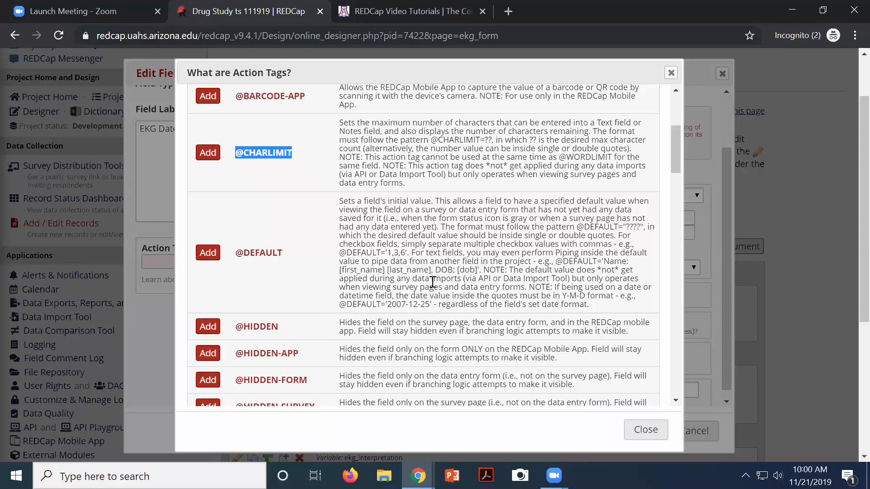
pyautogui.scroll(-4, 327, 249)
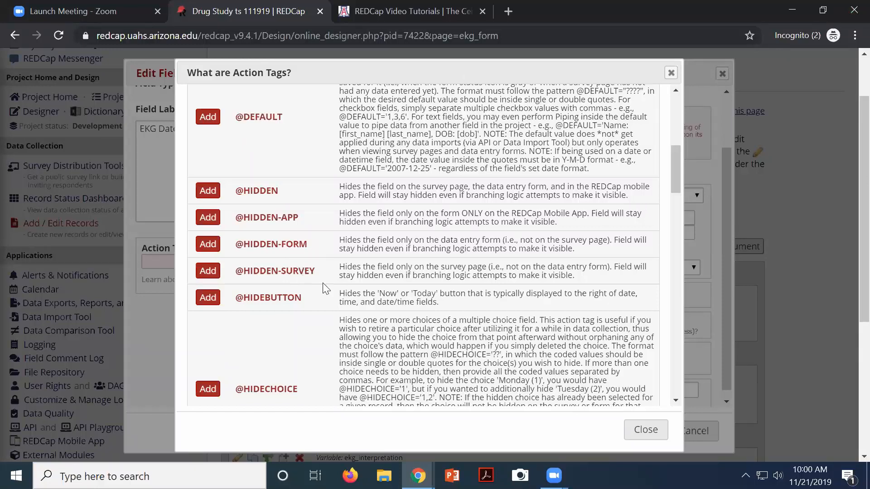
pyautogui.scroll(-5, 326, 290)
pyautogui.scroll(-7, 326, 290)
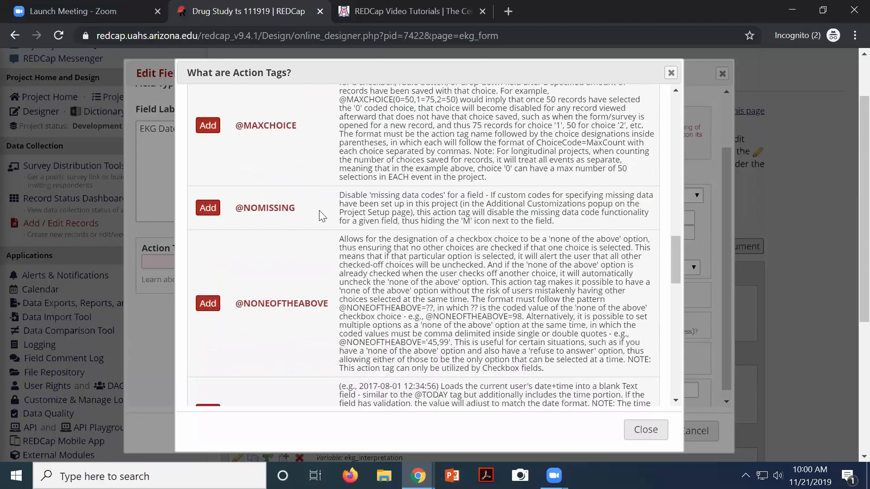
pyautogui.scroll(-5, 281, 281)
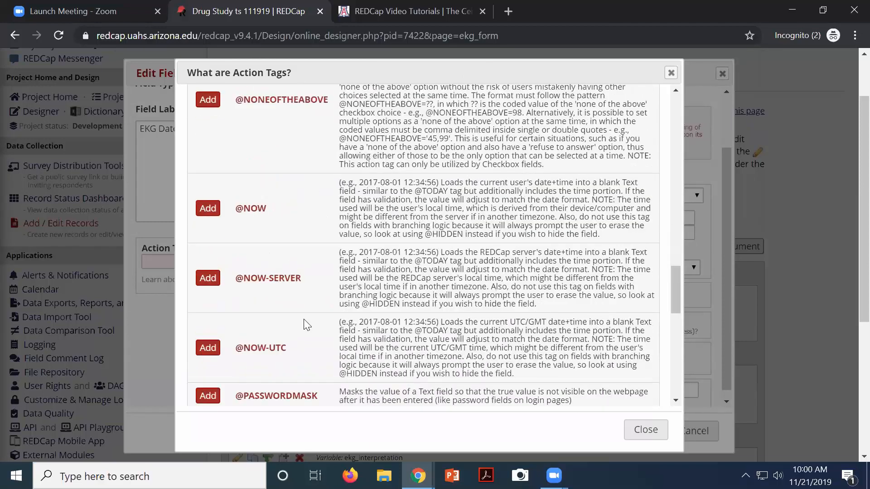
pyautogui.scroll(-2, 276, 329)
pyautogui.scroll(-6, 272, 328)
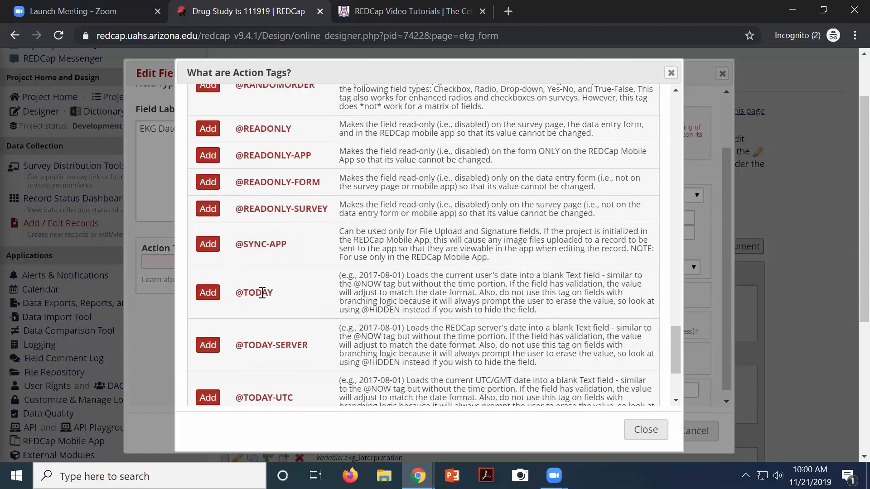
pyautogui.click(211, 297)
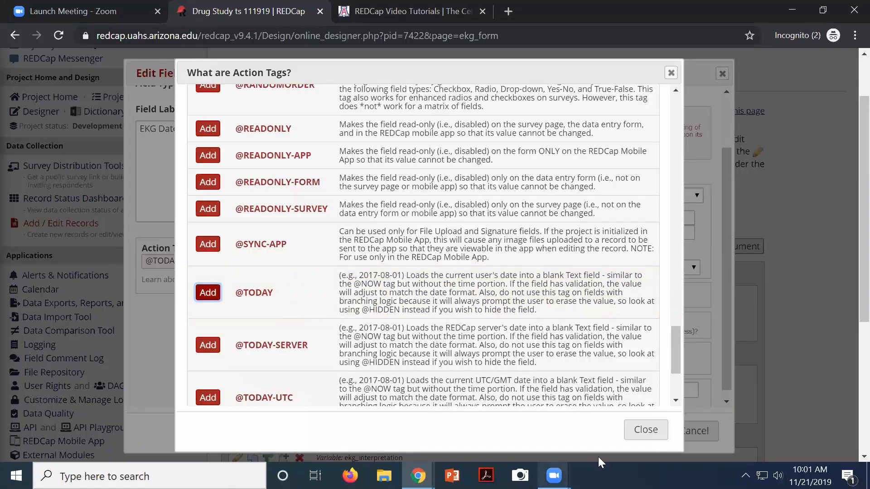
pyautogui.click(645, 430)
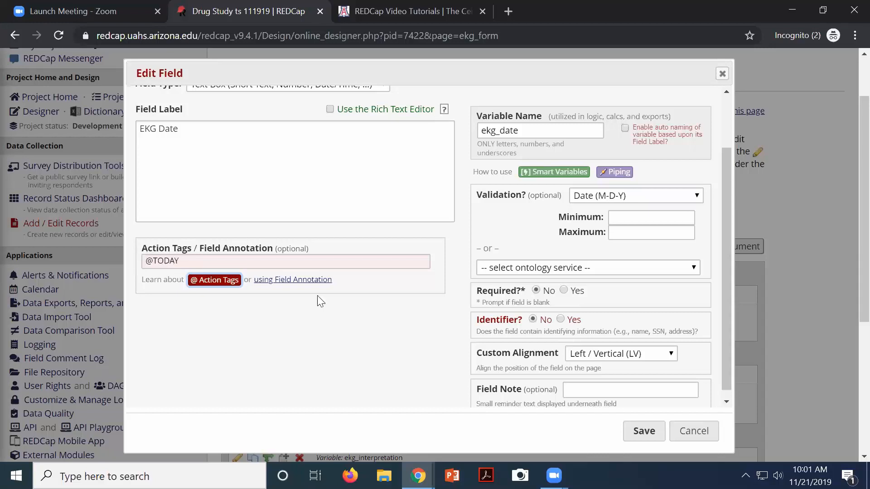
pyautogui.click(653, 431)
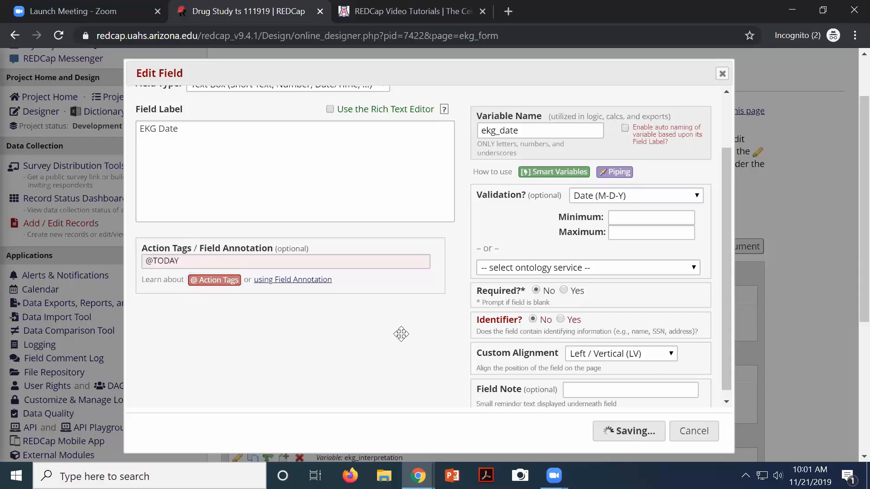
pyautogui.click(87, 200)
pyautogui.scroll(-5, 286, 366)
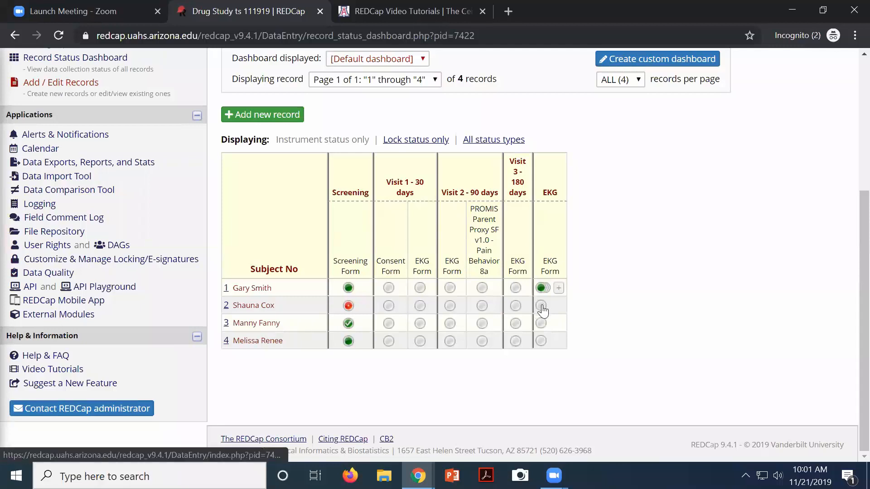
# Open subject 1's Visit 1 EKG Form to confirm EKG Date shows 11-21-2019
pyautogui.click(421, 290)
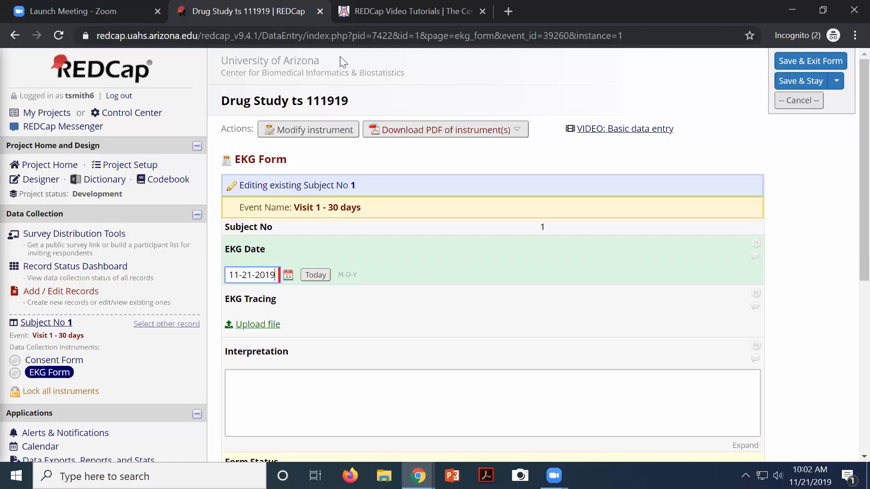
# Return to the REDCap Video Tutorials page in the browser
pyautogui.click(351, 22)
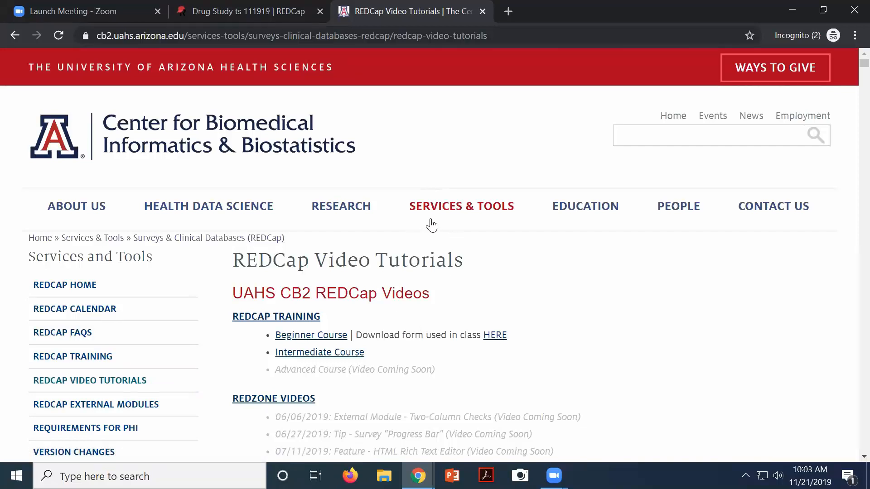
# Go to the REDCap External Modules page and scroll down the module list
pyautogui.click(99, 408)
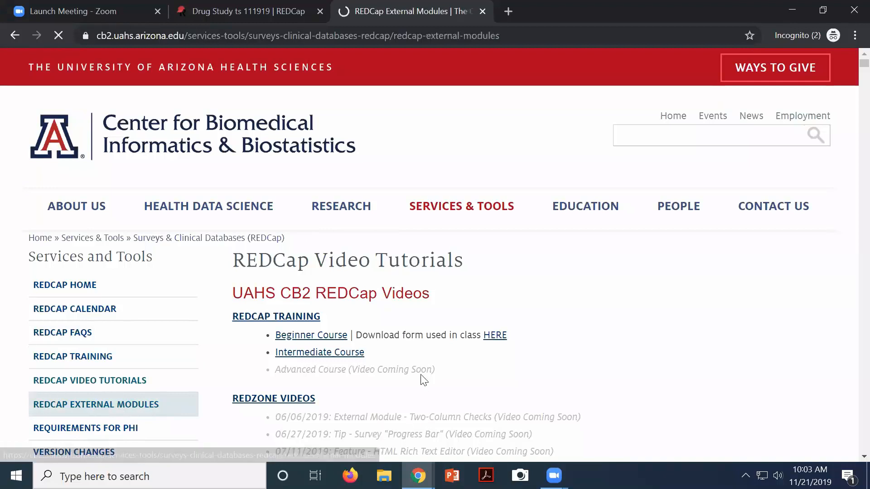
pyautogui.scroll(-5, 425, 329)
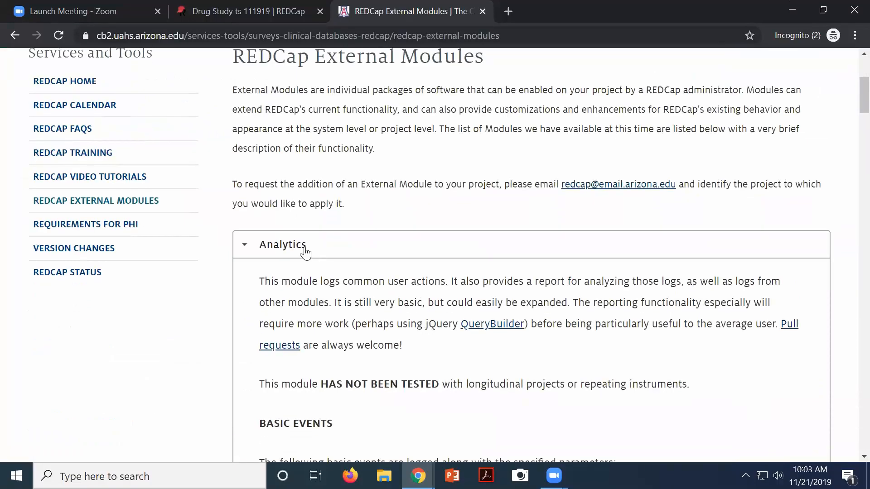
pyautogui.scroll(-15, 303, 251)
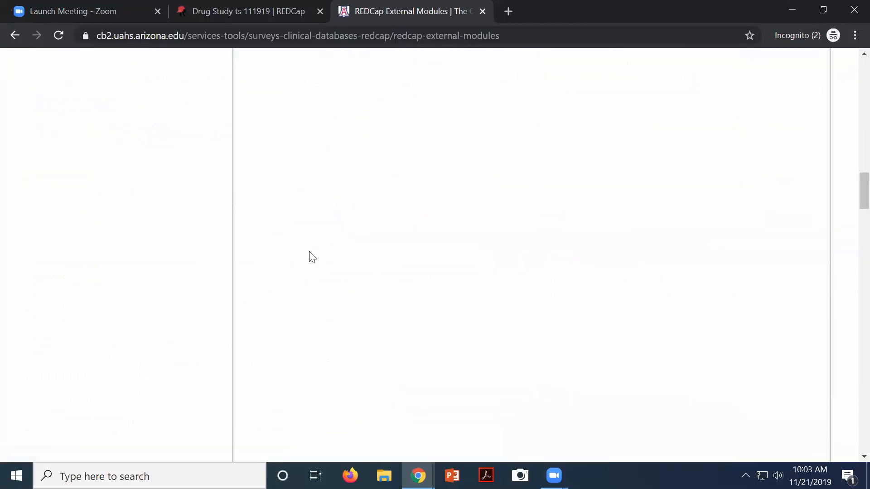
pyautogui.scroll(-10, 309, 252)
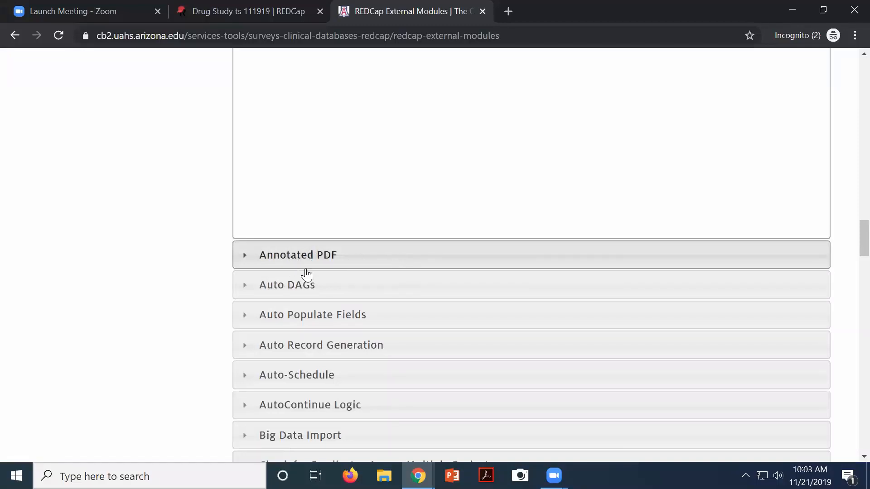
pyautogui.scroll(-3, 307, 274)
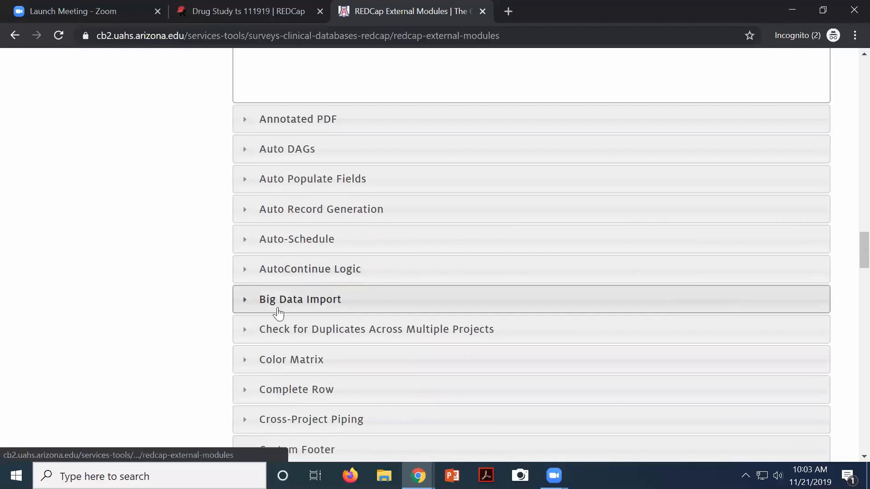
pyautogui.scroll(-2, 279, 313)
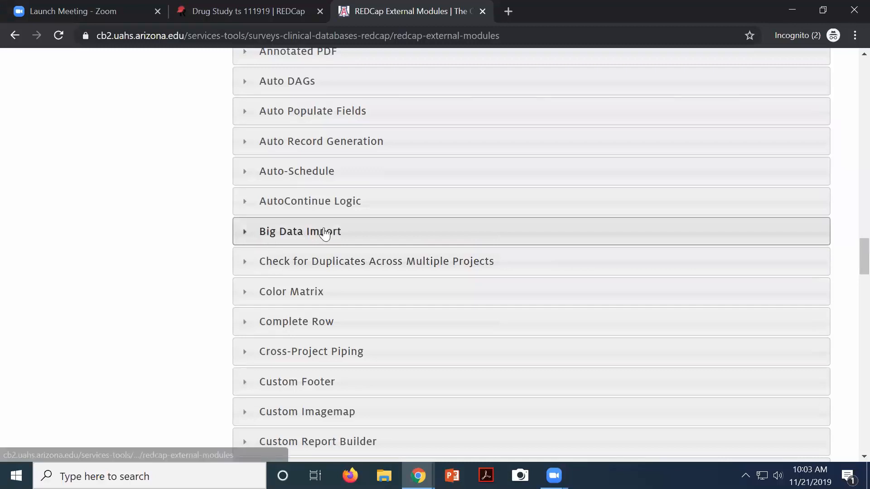
# Expand and collapse the Big Data Import description, then browse the remaining modules
pyautogui.click(244, 234)
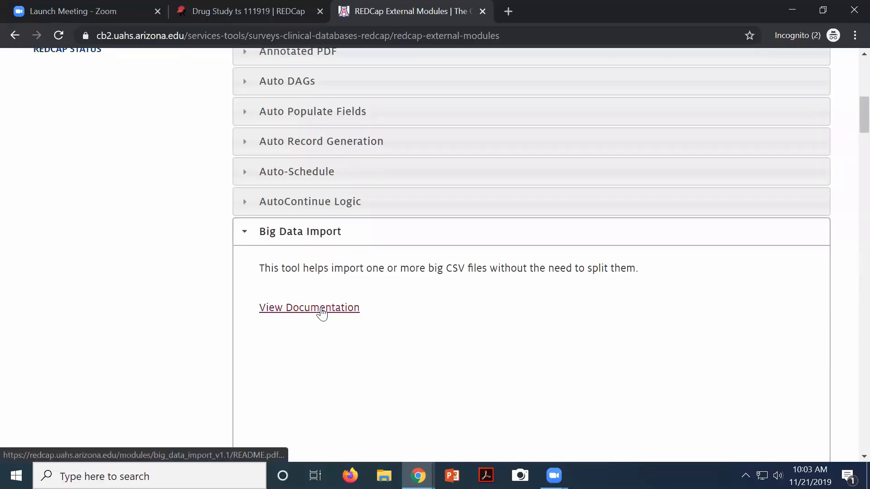
pyautogui.scroll(-3, 379, 314)
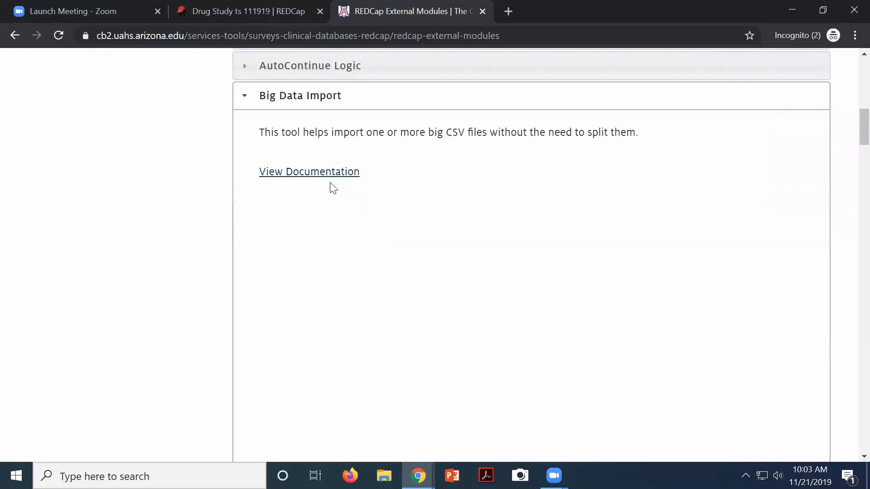
pyautogui.scroll(1, 344, 184)
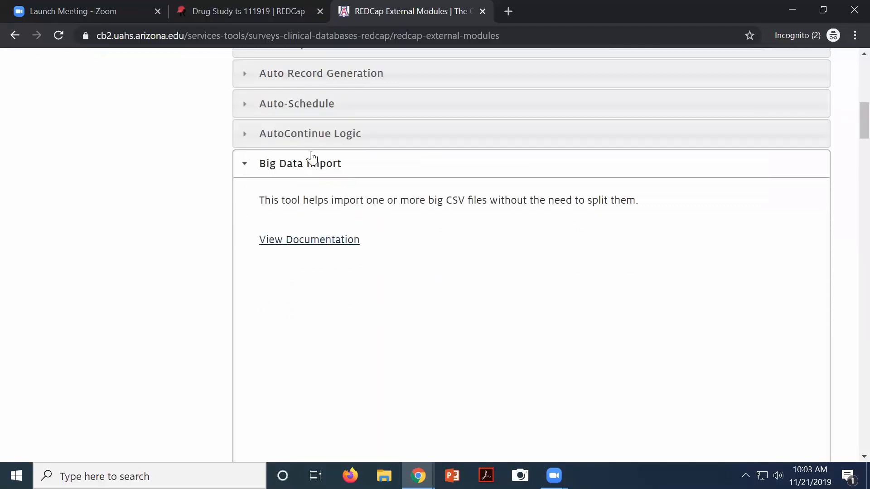
pyautogui.click(245, 166)
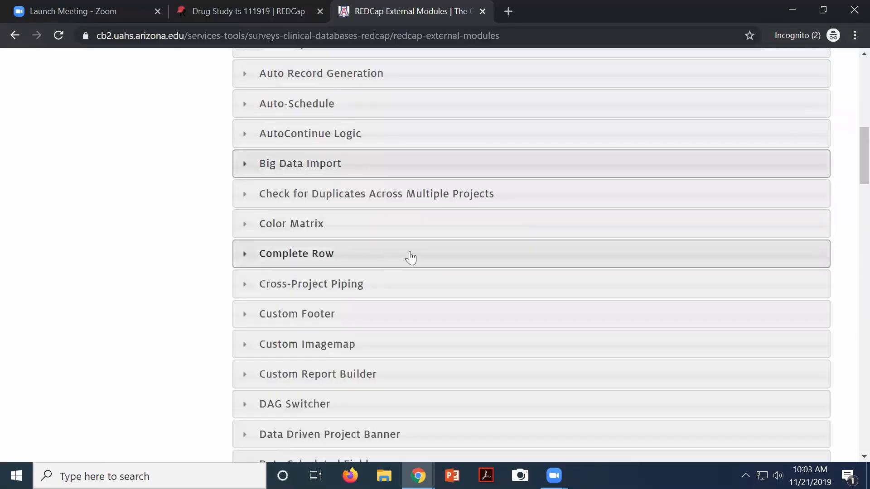
pyautogui.scroll(-3, 409, 255)
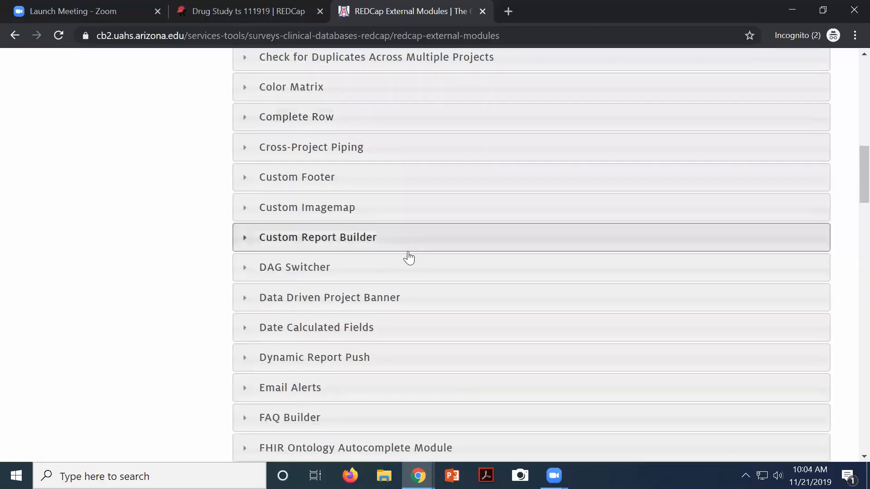
pyautogui.scroll(-3, 411, 256)
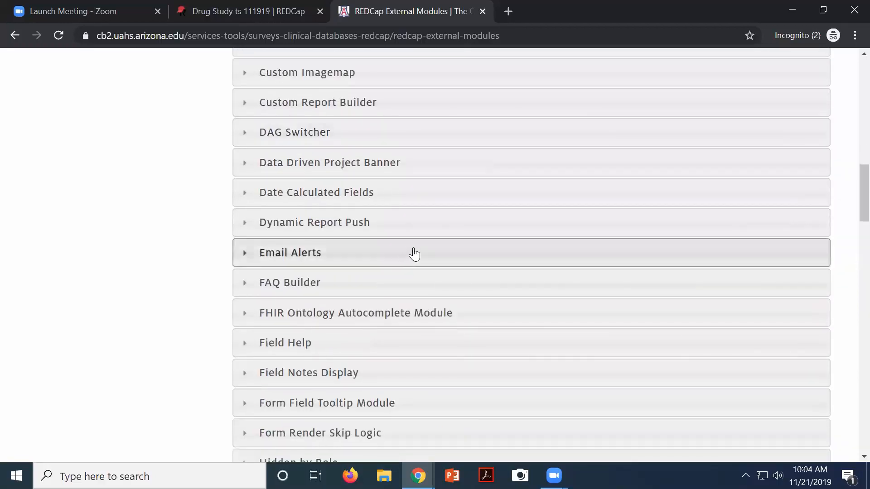
pyautogui.scroll(-3, 414, 255)
pyautogui.scroll(-5, 413, 256)
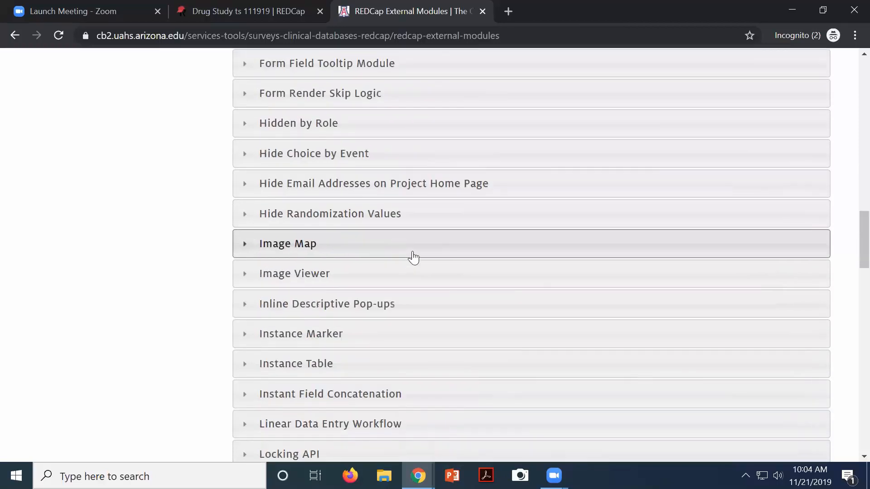
pyautogui.scroll(-6, 412, 254)
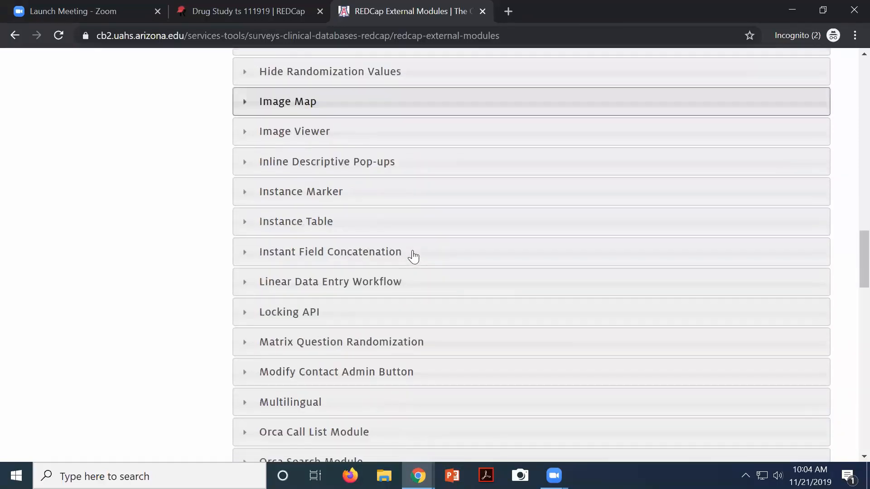
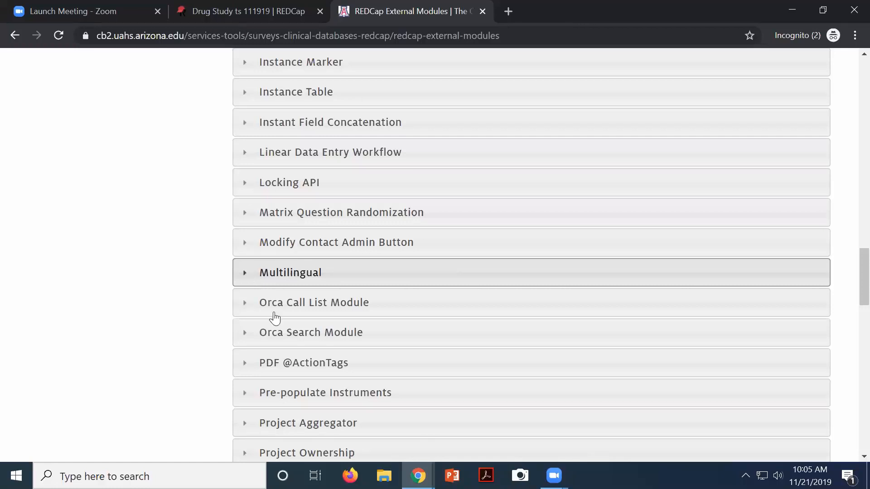
# Scroll further down the External Modules catalogue
pyautogui.scroll(-2, 420, 350)
pyautogui.scroll(-2, 420, 349)
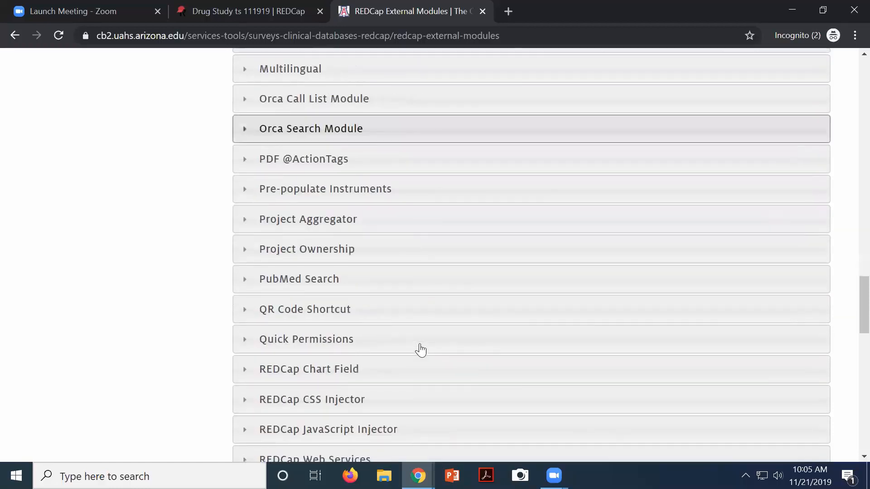
pyautogui.scroll(-3, 422, 349)
pyautogui.scroll(-4, 423, 348)
pyautogui.scroll(1, 423, 349)
pyautogui.scroll(-2, 423, 348)
pyautogui.scroll(-3, 423, 348)
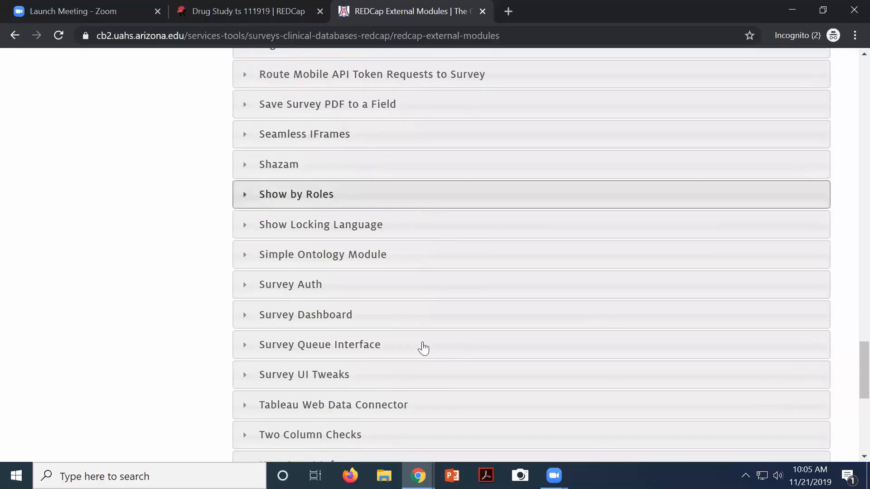
pyautogui.scroll(-3, 423, 349)
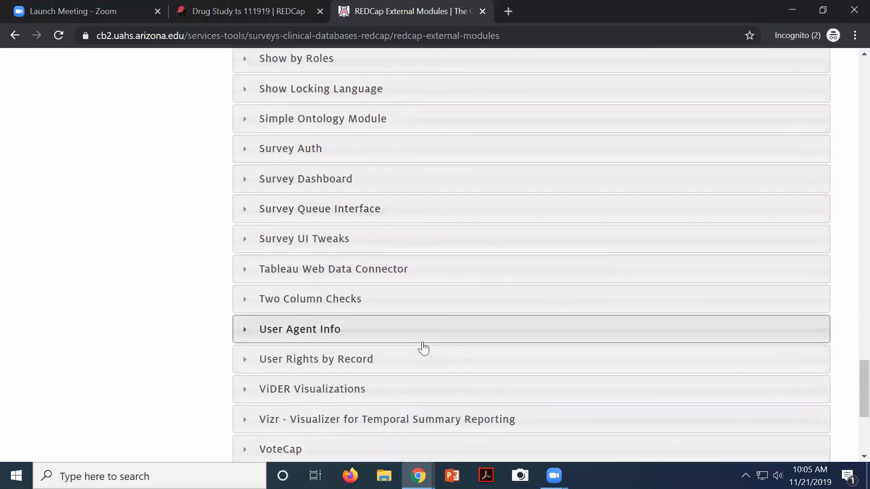
pyautogui.scroll(-3, 423, 348)
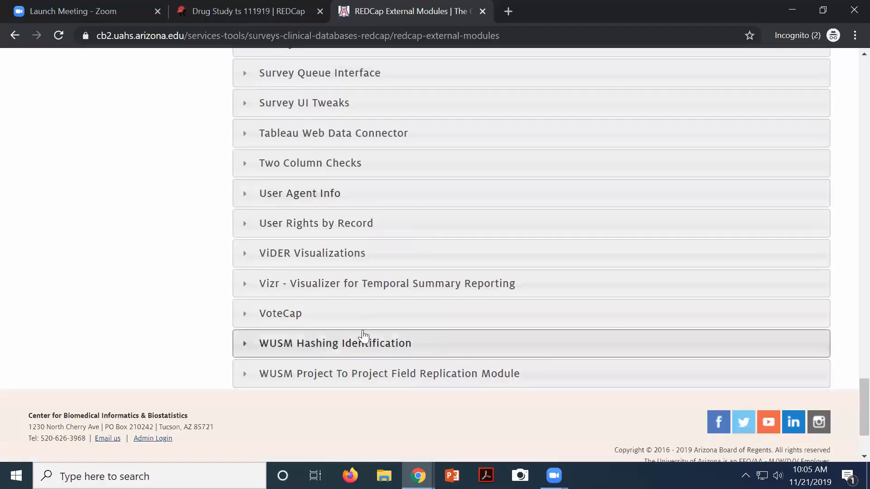
# Expand and collapse the VoteCap description, then switch back to the Drug Study EKG Form
pyautogui.click(249, 320)
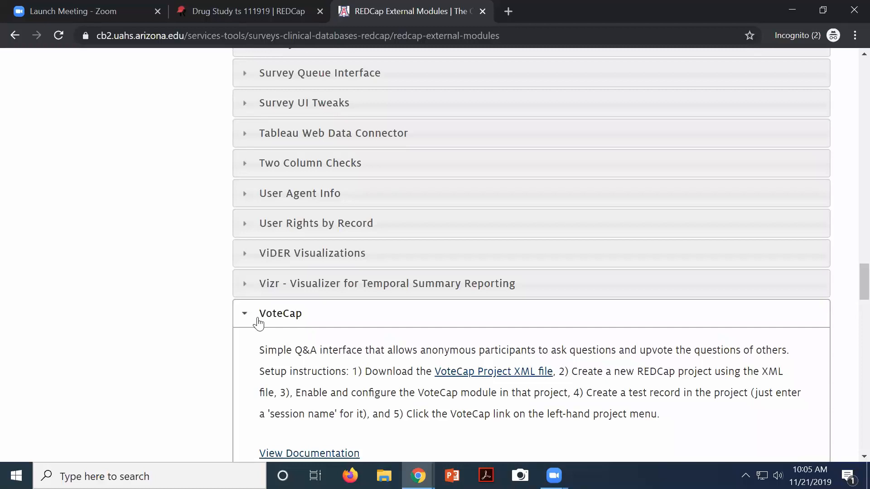
pyautogui.click(244, 318)
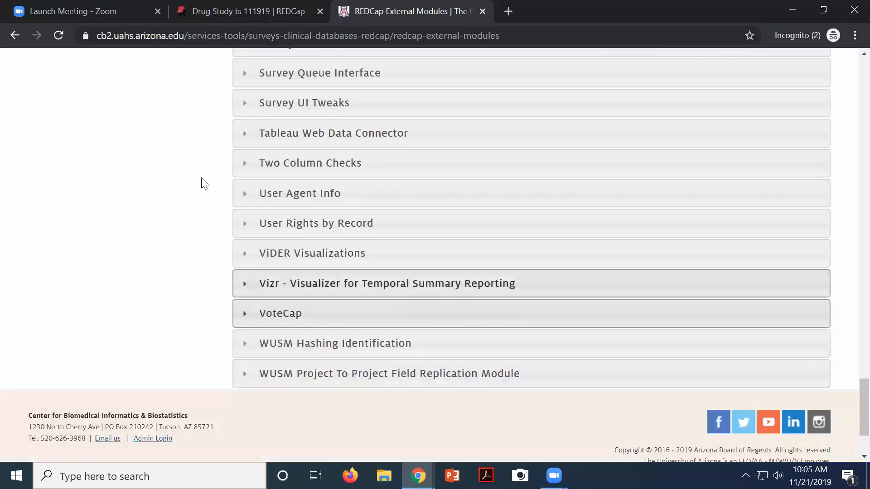
pyautogui.scroll(20, 201, 183)
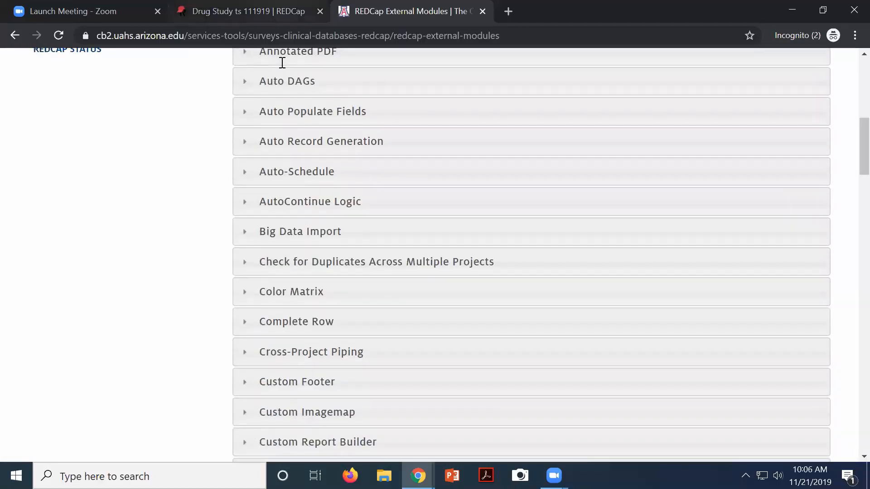
pyautogui.hotkey('ctrl', 'shift', 'Tab')
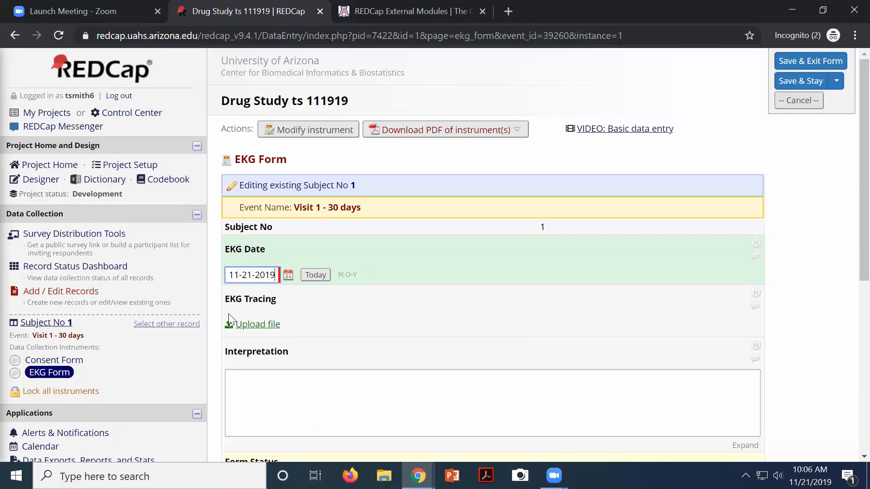
# Scroll through the EKG Form for Subject 1, Visit 1 - 30 days
pyautogui.scroll(-1, 90, 267)
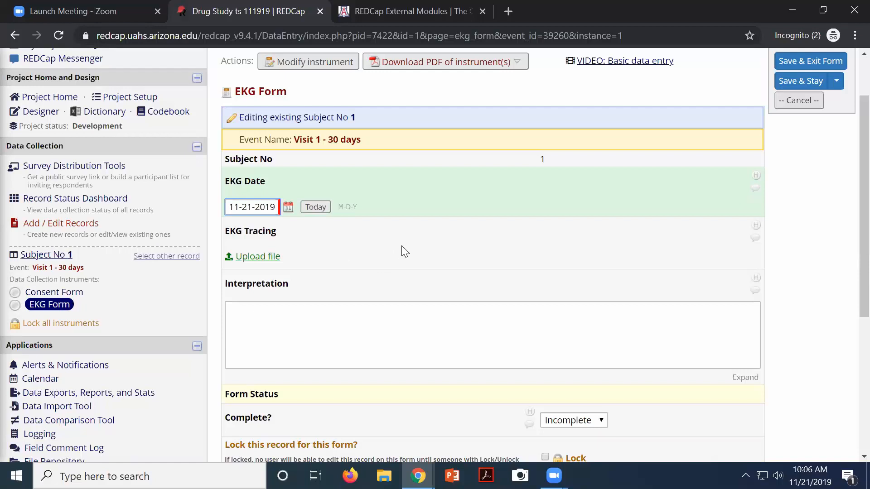
pyautogui.scroll(-2, 404, 247)
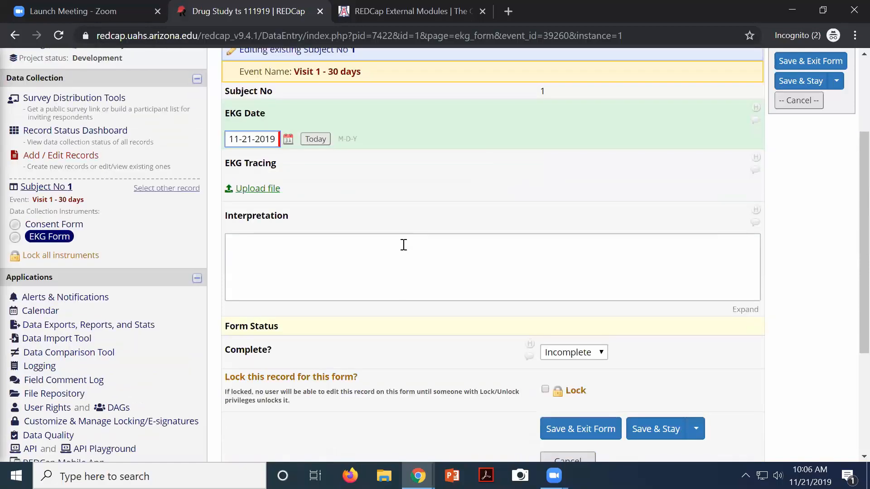
pyautogui.scroll(3, 402, 245)
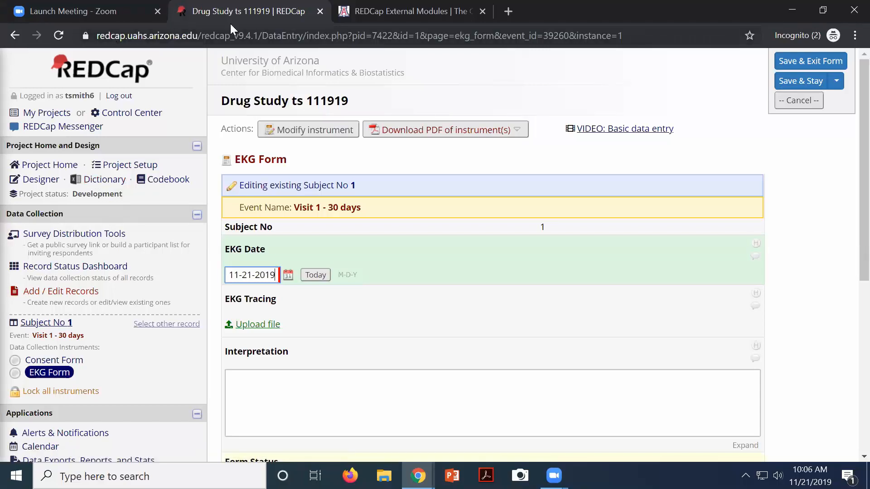
# Leave the EKG Form without saving, then disable surveys and longitudinal data collection
pyautogui.click(129, 165)
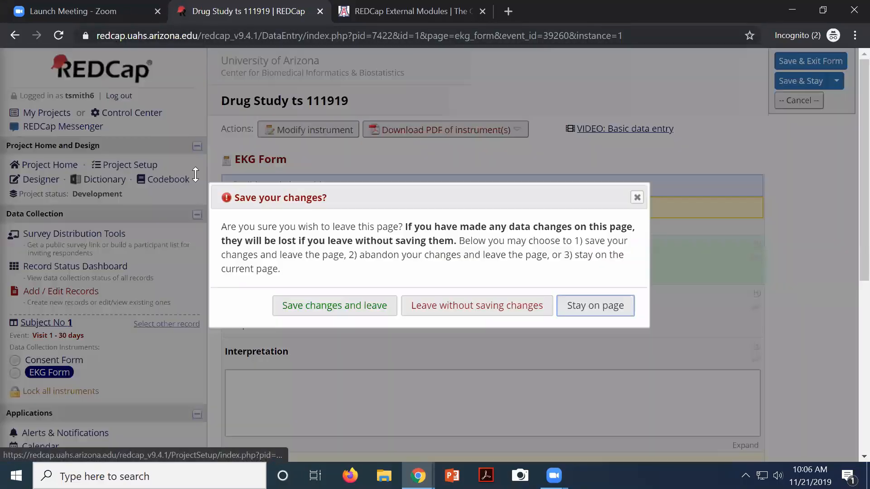
pyautogui.click(524, 296)
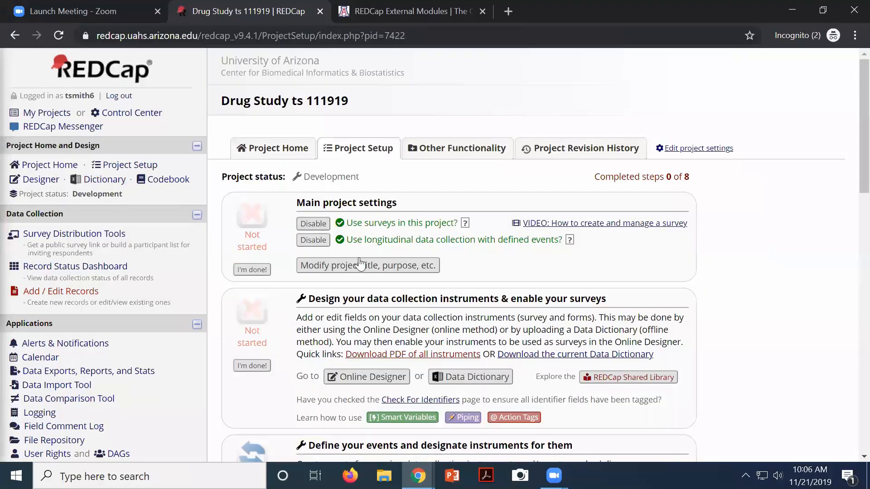
pyautogui.click(314, 225)
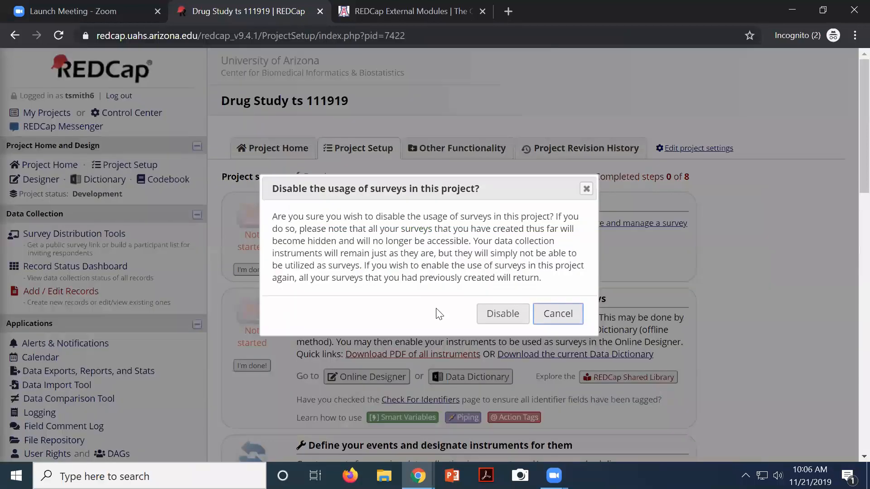
pyautogui.click(503, 313)
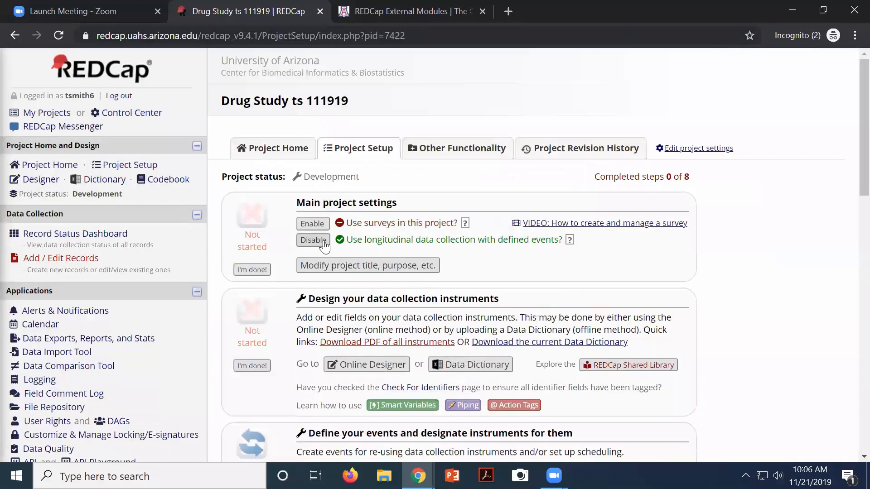
pyautogui.click(324, 242)
pyautogui.click(501, 313)
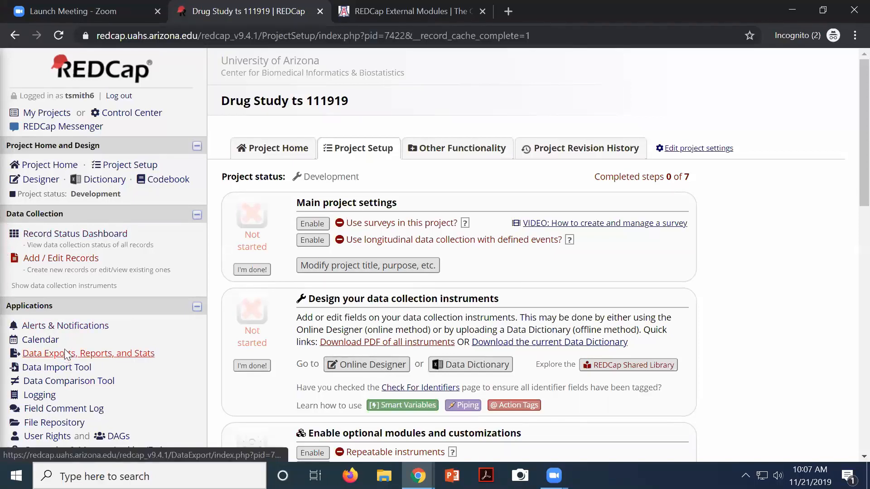
# View the Record Status Dashboard's four records with Screening, Consent, EKG and PROMIS statuses
pyautogui.click(70, 236)
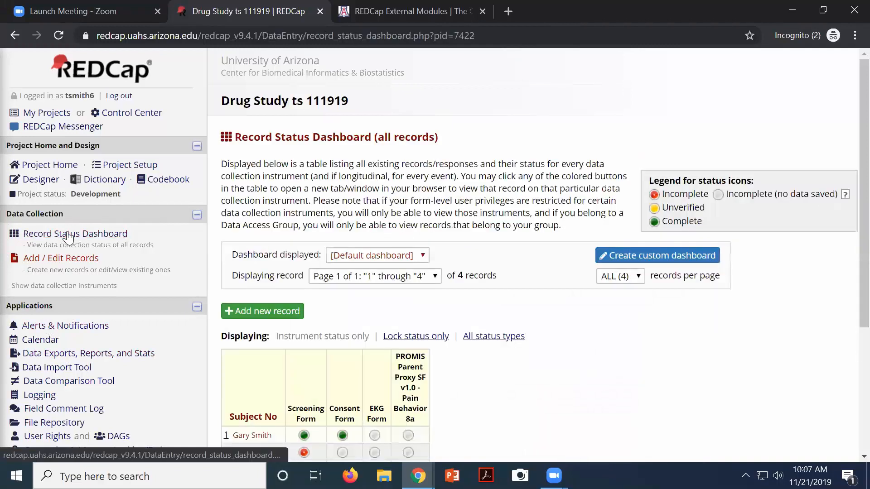
pyautogui.scroll(-3, 351, 381)
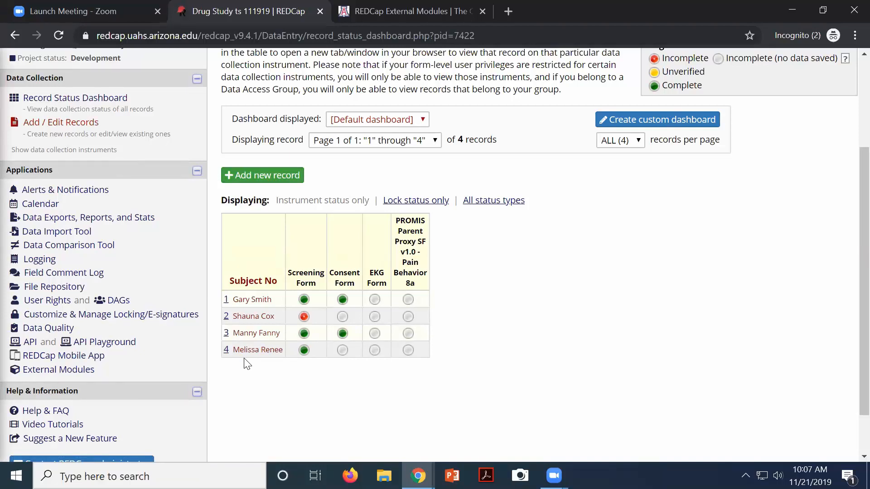
pyautogui.scroll(2, 247, 364)
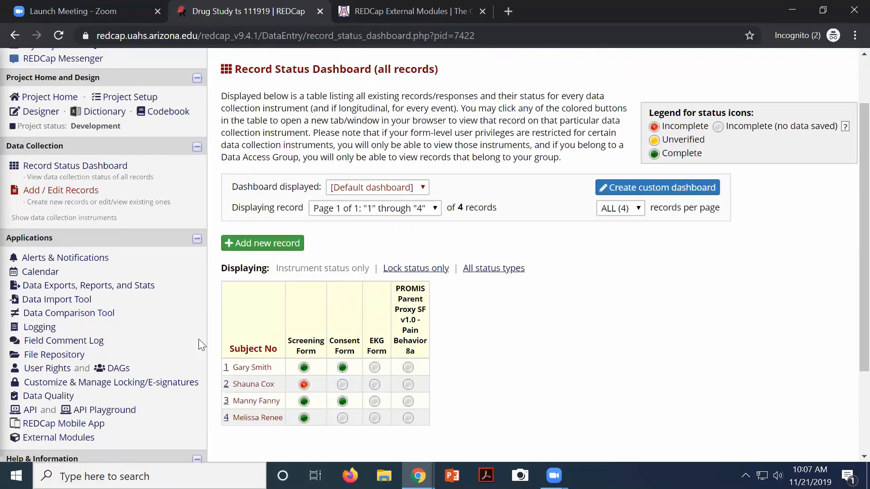
# Download the Data Import Template CSV from the Data Import Tool and open it in Excel
pyautogui.click(37, 301)
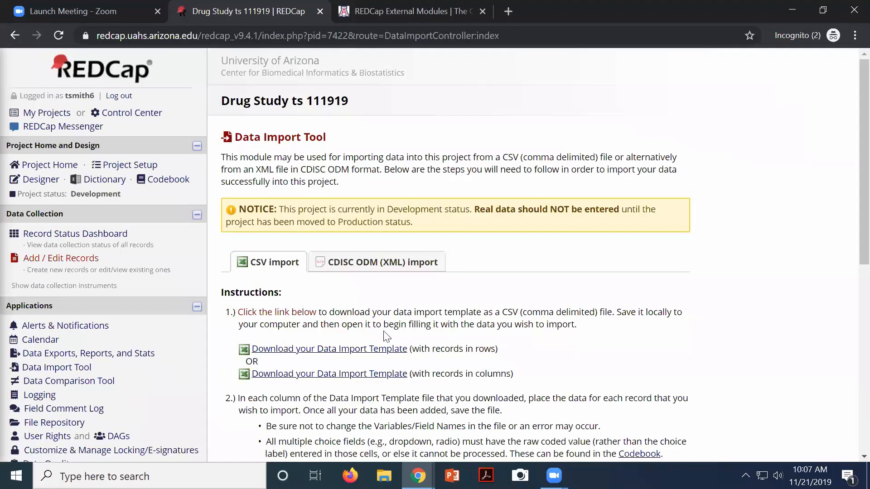
pyautogui.click(284, 350)
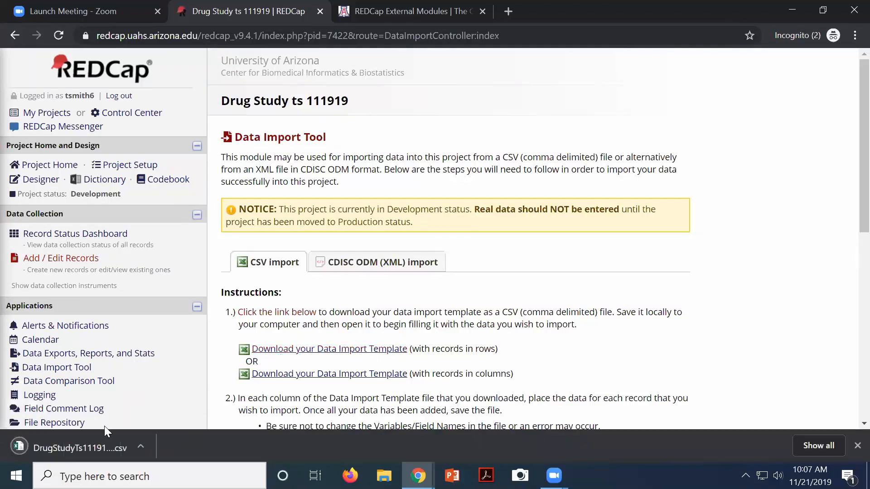
pyautogui.click(48, 447)
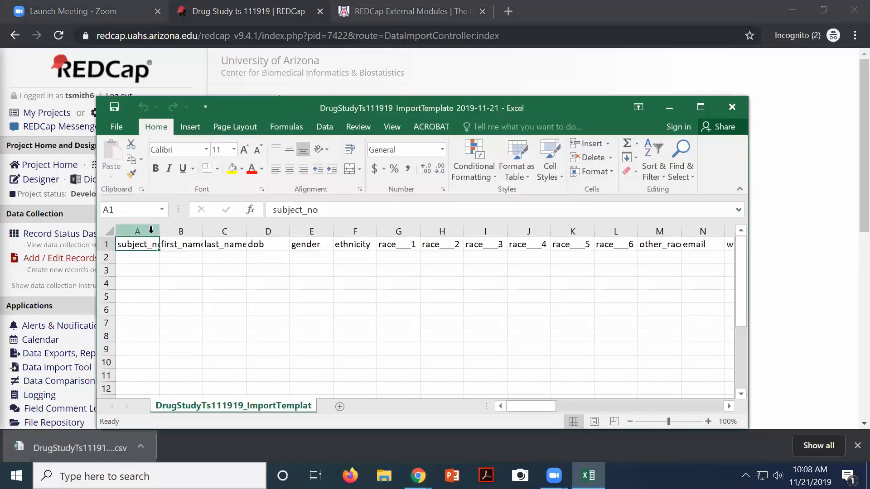
# Resize columns A and B to fit subject_no and first_name, then select B2:B8
pyautogui.moveTo(159, 230); pyautogui.dragTo(192, 231)
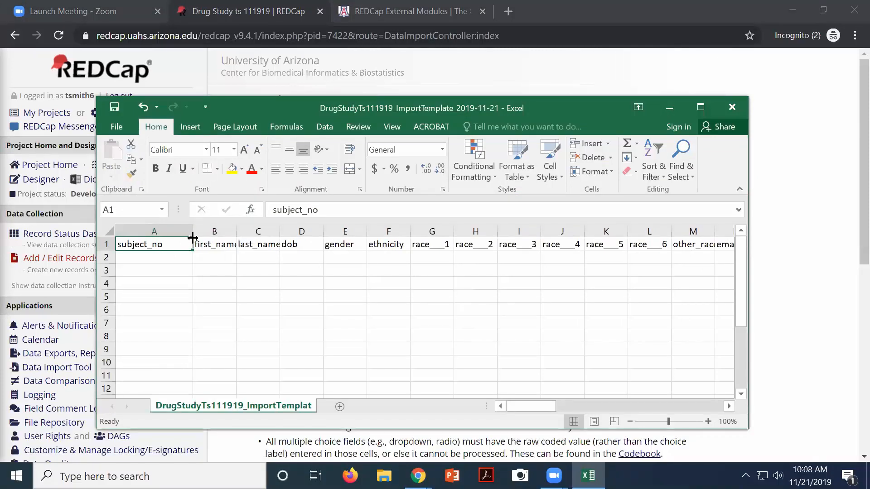
pyautogui.moveTo(192, 234); pyautogui.dragTo(256, 232)
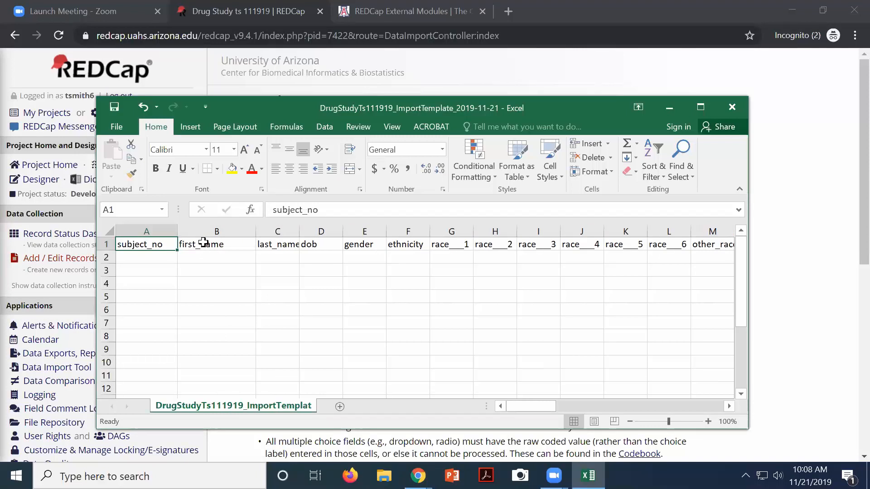
pyautogui.click(260, 231)
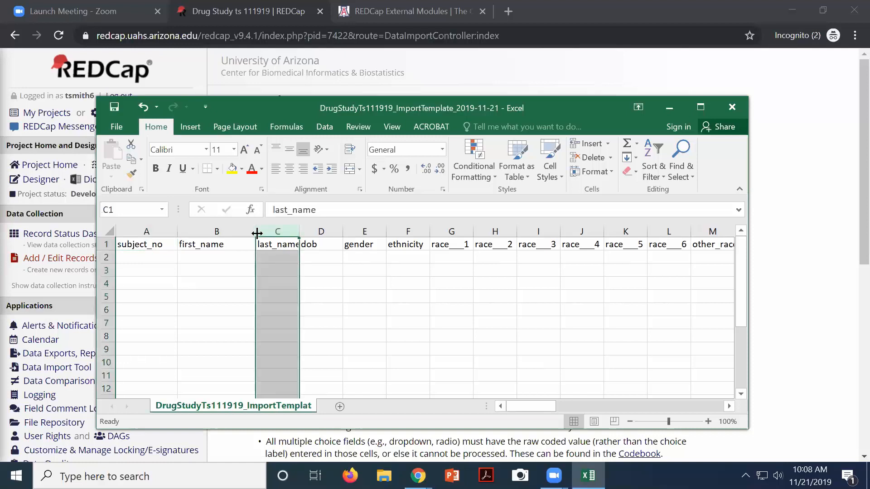
pyautogui.moveTo(255, 231); pyautogui.dragTo(242, 230)
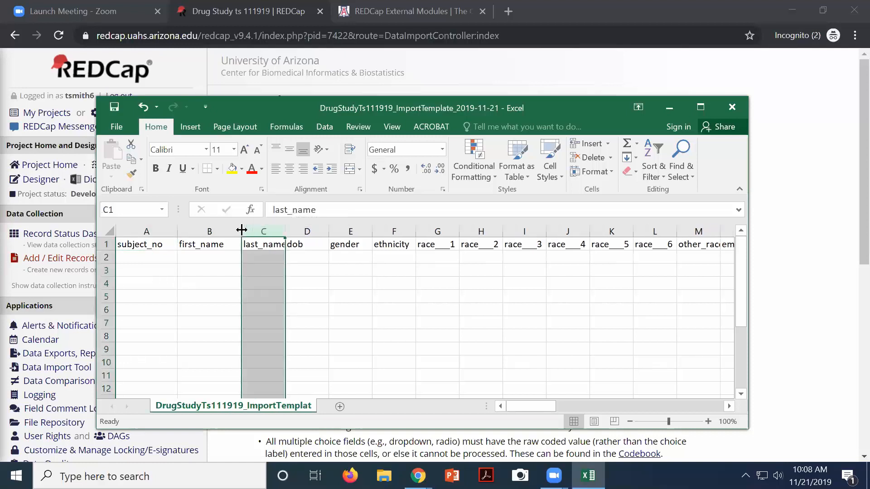
pyautogui.click(208, 243)
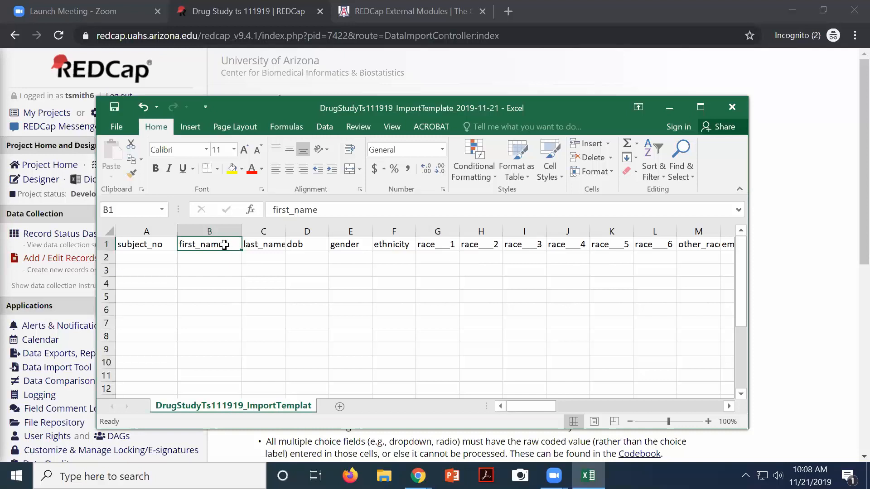
pyautogui.moveTo(220, 256)
pyautogui.mouseDown()
pyautogui.moveTo(224, 385)
pyautogui.moveTo(219, 255)
pyautogui.mouseUp()
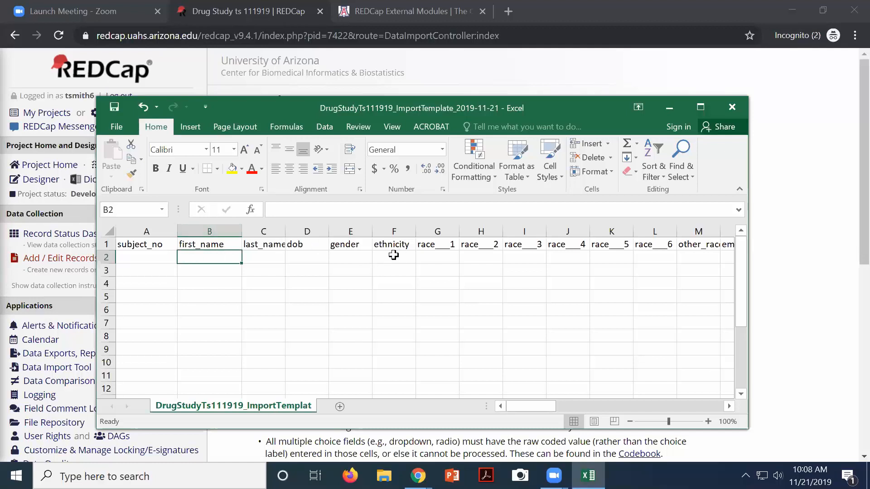
pyautogui.click(347, 255)
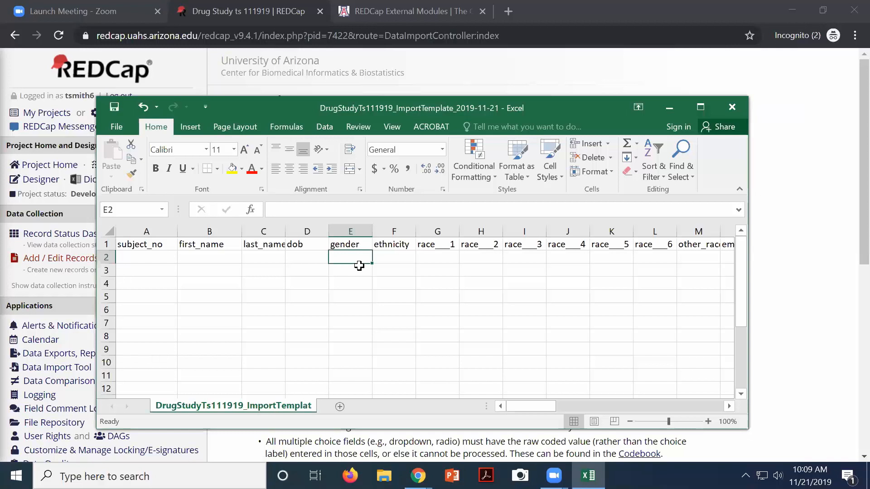
pyautogui.click(448, 257)
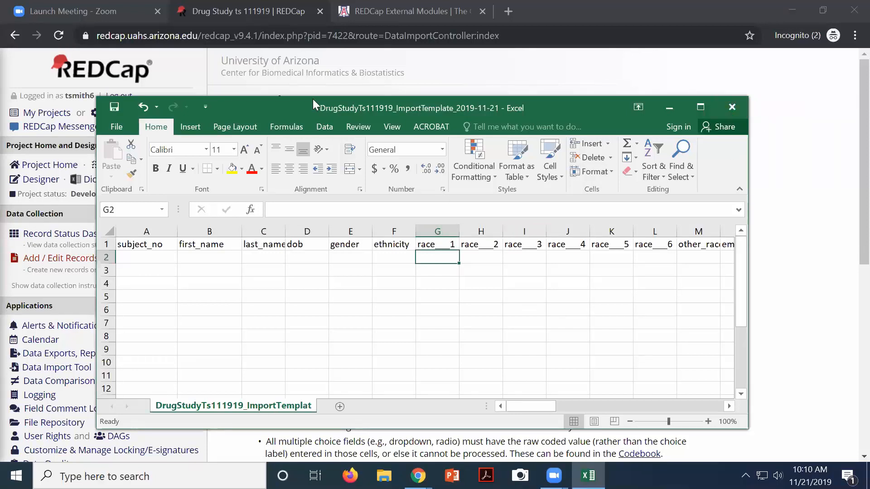
# Open the CATS current and projected workbook from the ESD-USB (D:) drive
pyautogui.click(122, 128)
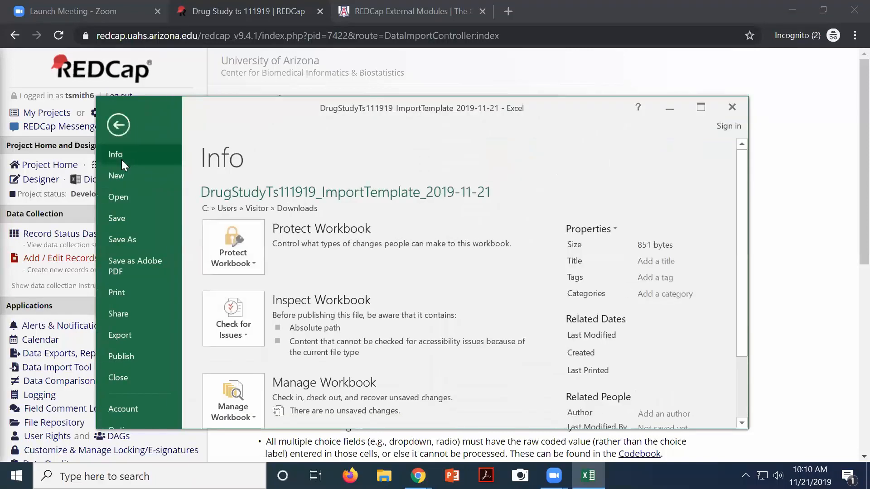
pyautogui.click(117, 195)
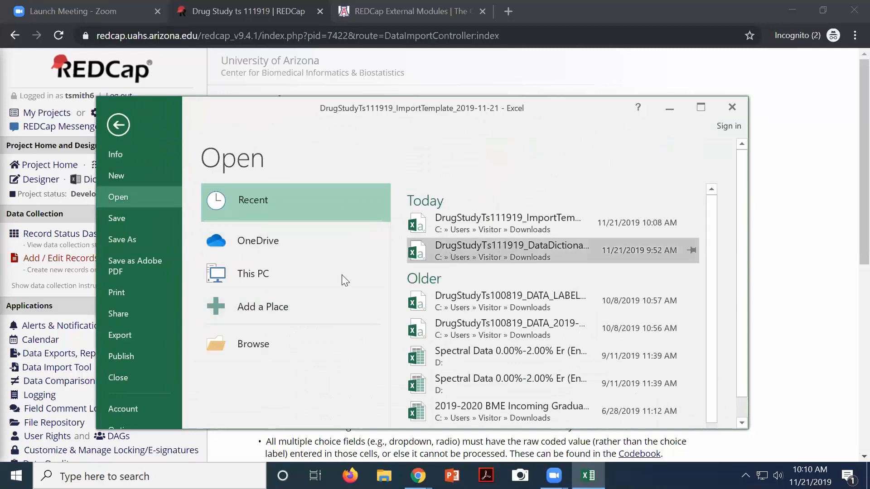
pyautogui.click(250, 284)
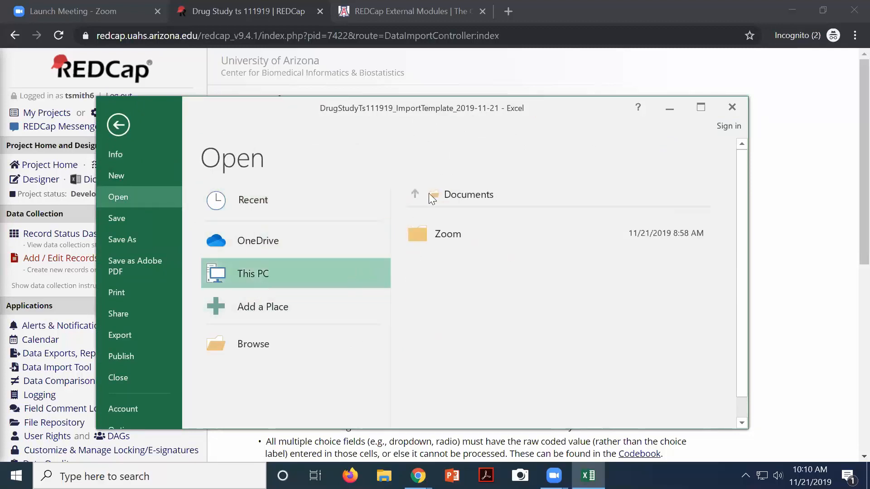
pyautogui.click(268, 344)
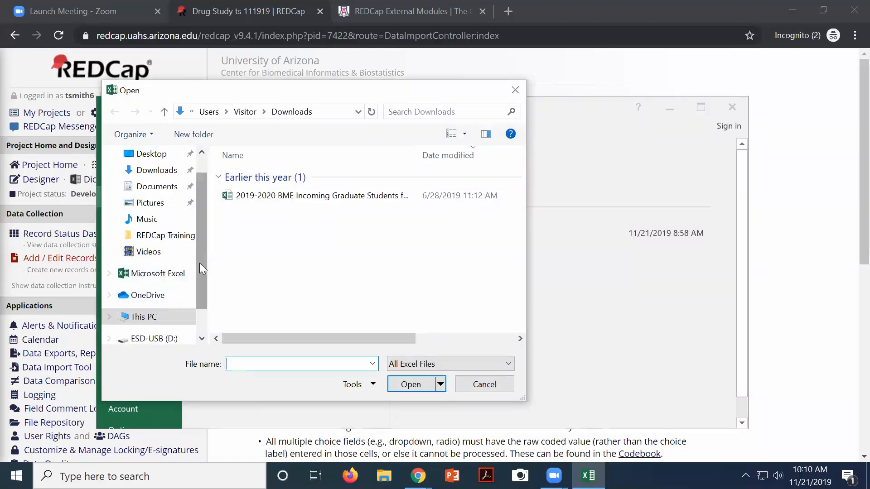
pyautogui.click(154, 338)
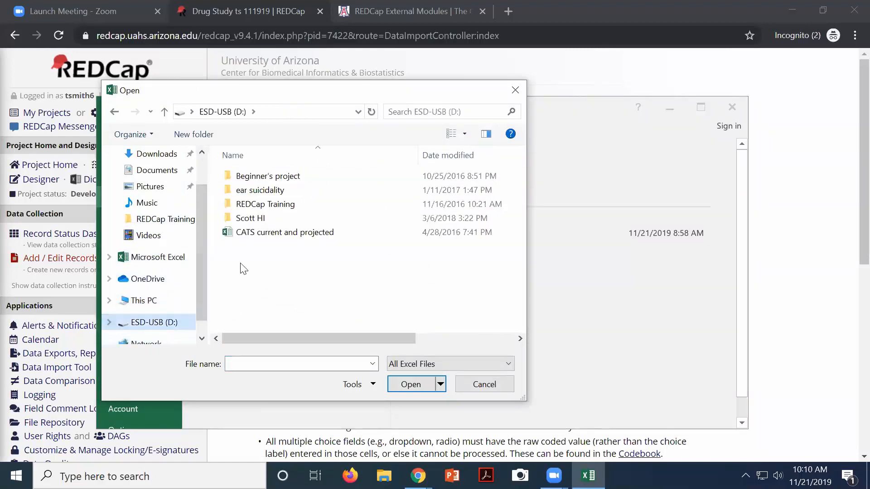
pyautogui.doubleClick(253, 232)
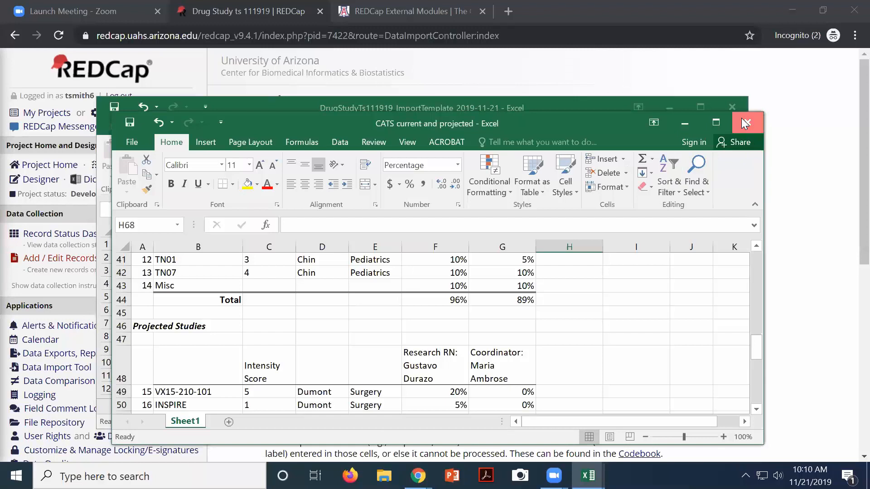
# Close the CATS workbook without saving and return to the File Info page
pyautogui.click(745, 123)
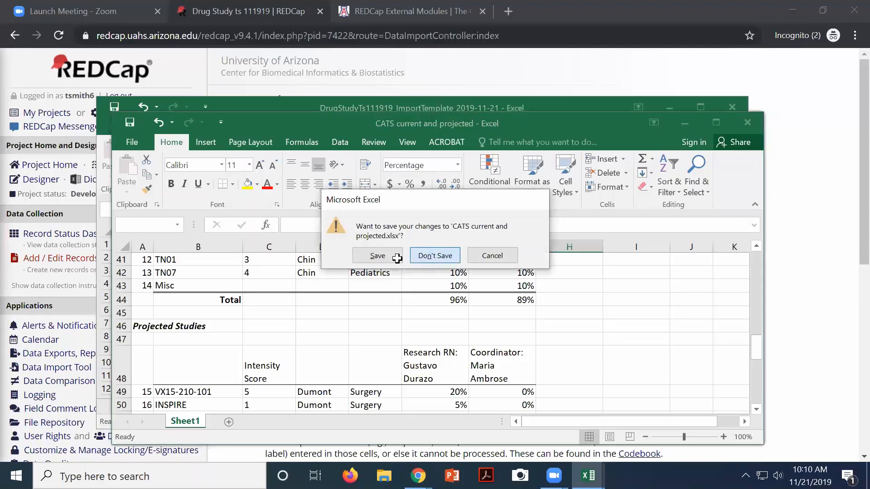
pyautogui.click(432, 256)
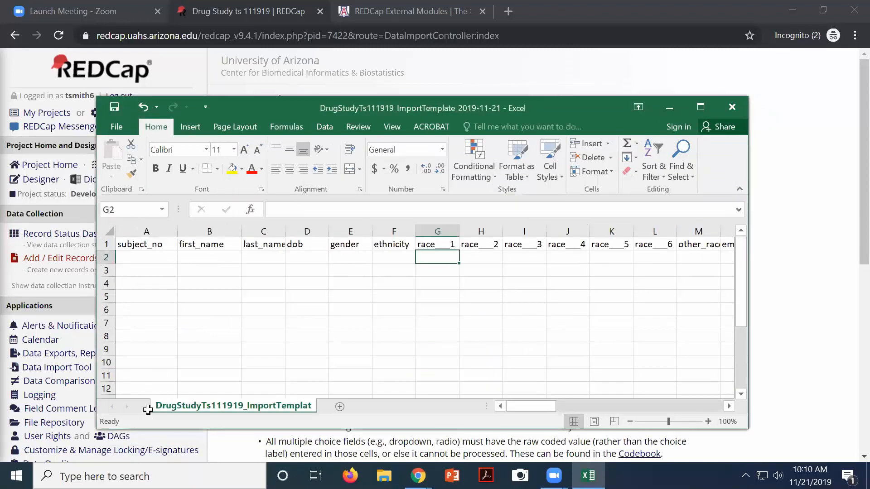
pyautogui.click(120, 132)
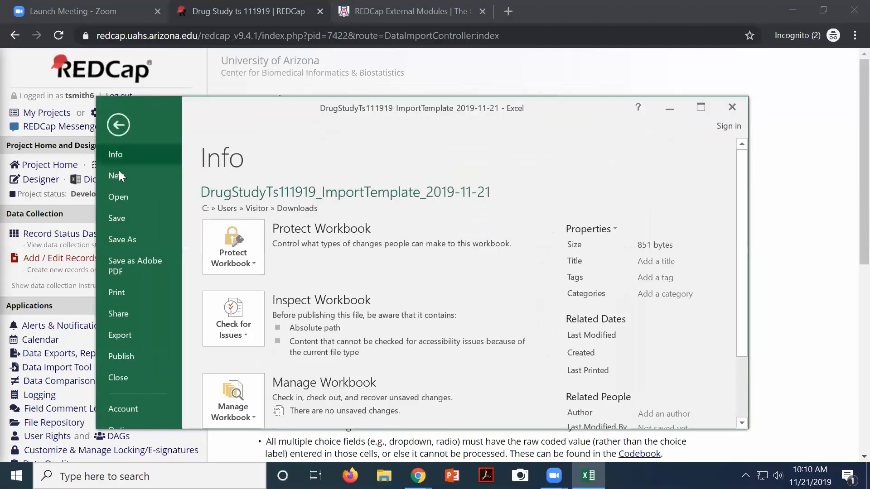
# Browse to the D:\REDCap Training folder in the Open dialog
pyautogui.click(117, 197)
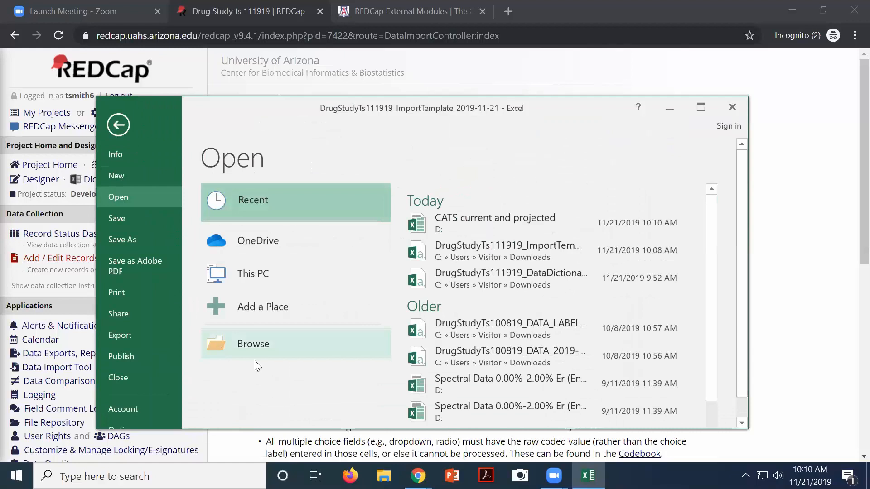
pyautogui.click(268, 350)
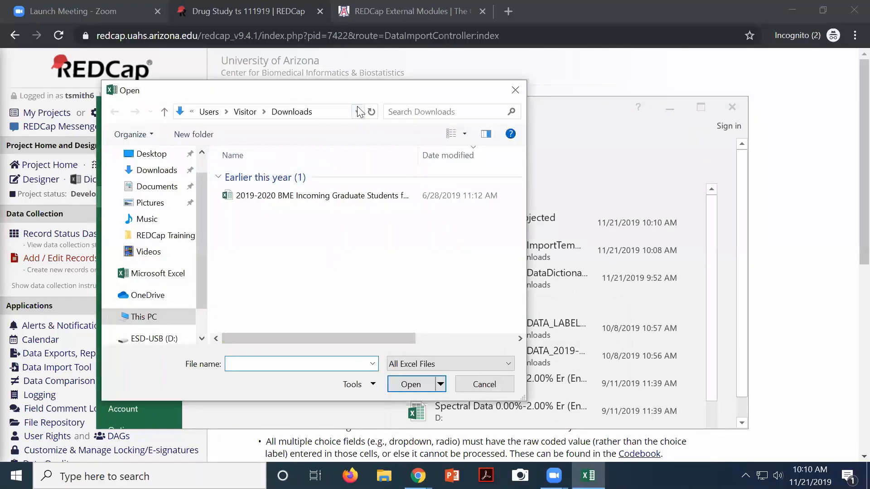
pyautogui.click(138, 338)
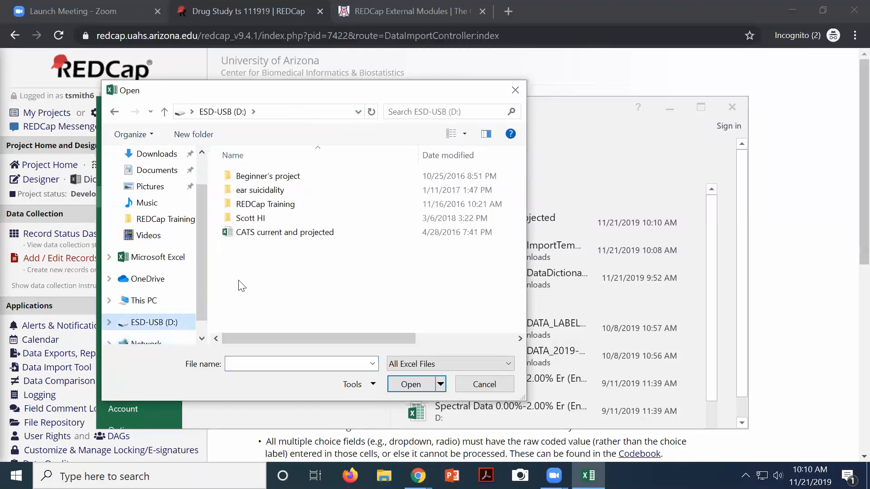
pyautogui.doubleClick(249, 205)
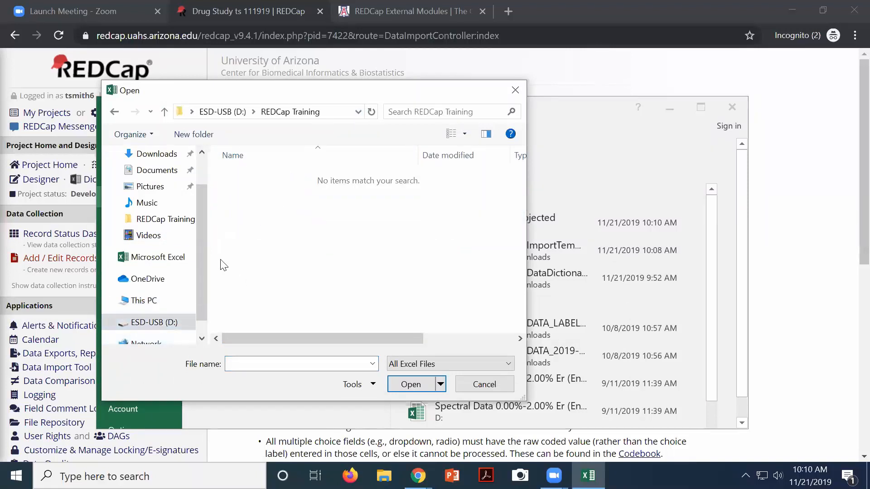
pyautogui.scroll(-1, 202, 298)
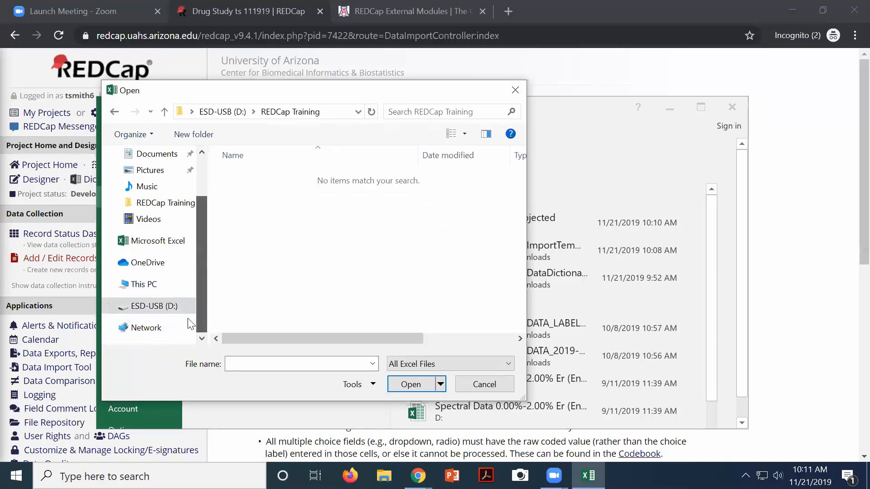
pyautogui.click(108, 306)
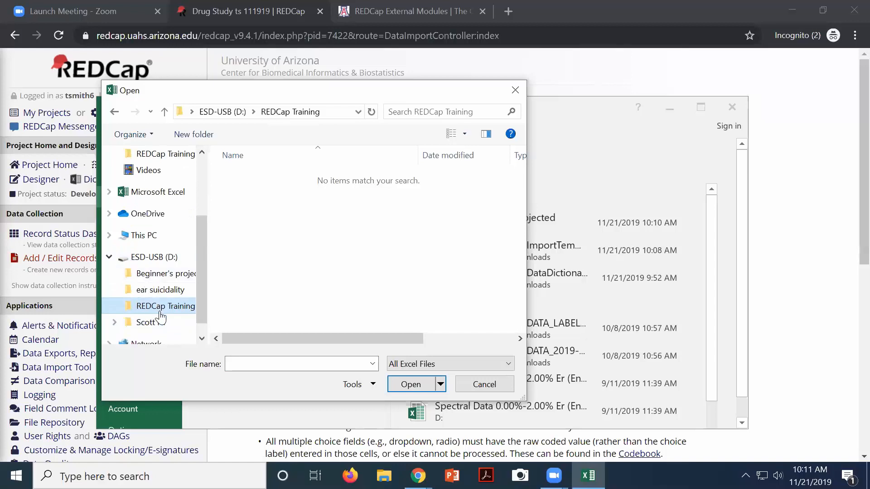
# Set the file type to All Files and open ProjectForClass_ImportData
pyautogui.click(444, 365)
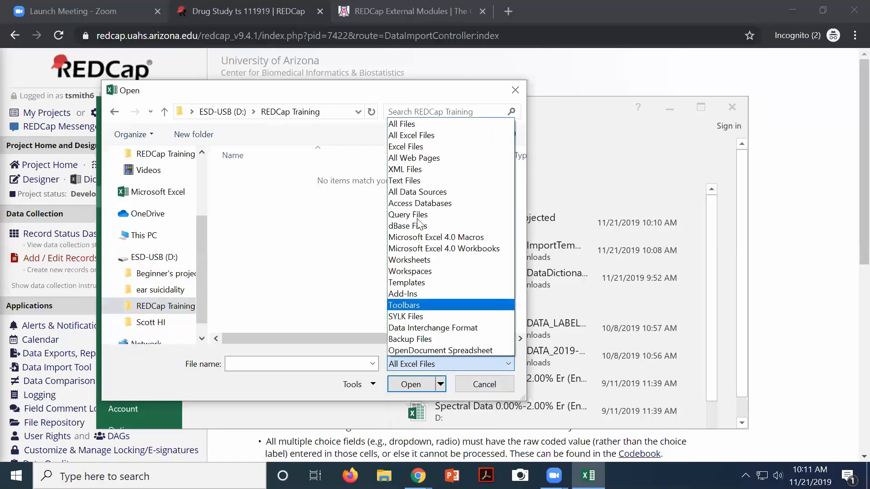
pyautogui.click(317, 275)
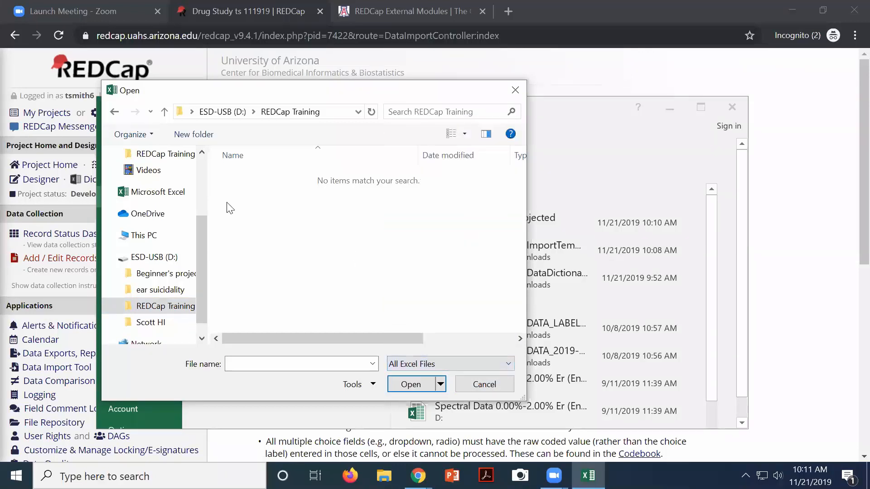
pyautogui.click(433, 361)
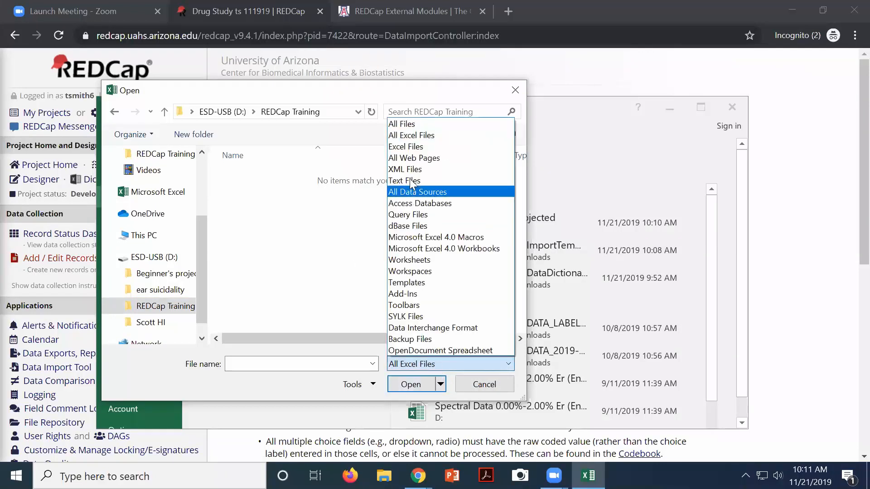
pyautogui.click(403, 124)
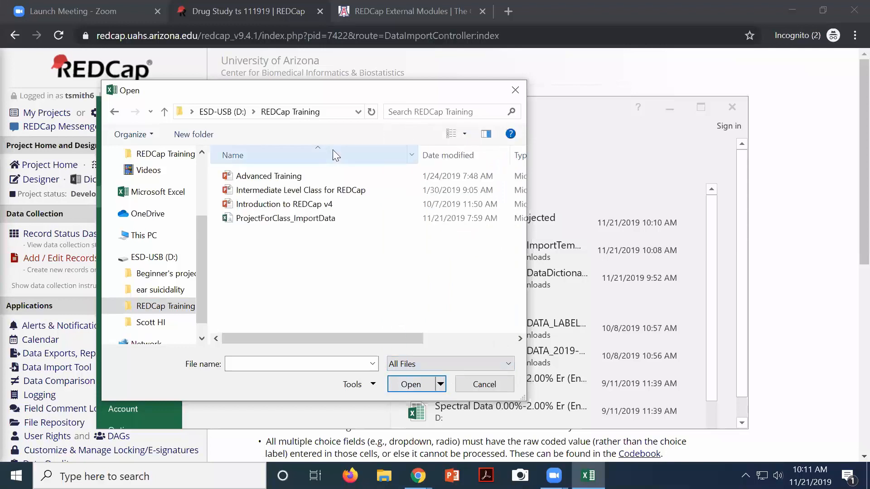
pyautogui.click(272, 219)
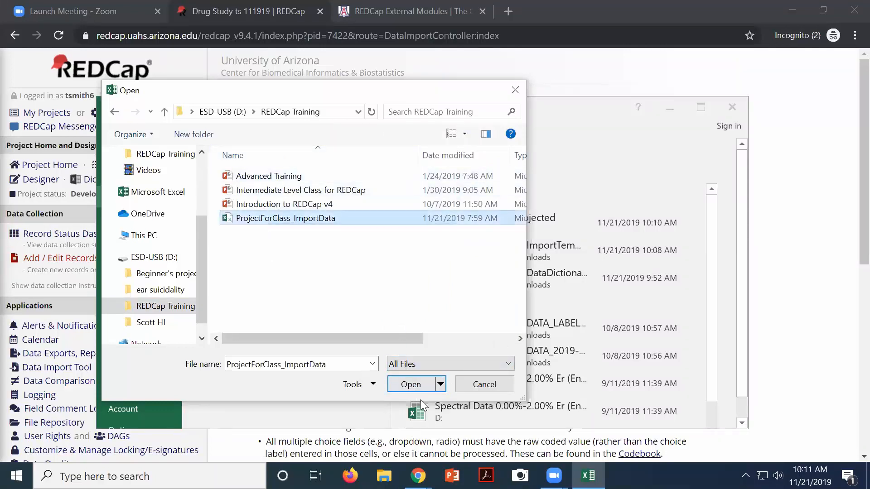
pyautogui.click(414, 384)
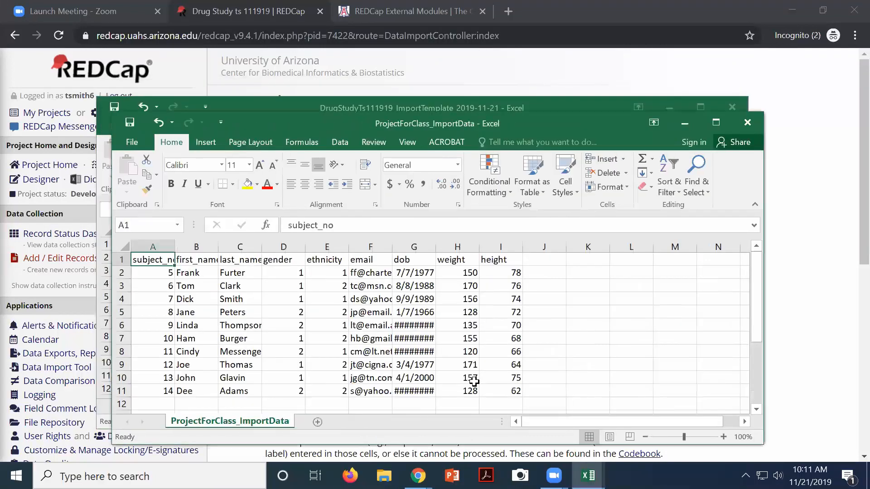
# Widen column G so the dob dates display, then select header row A1:I1
pyautogui.click(439, 246)
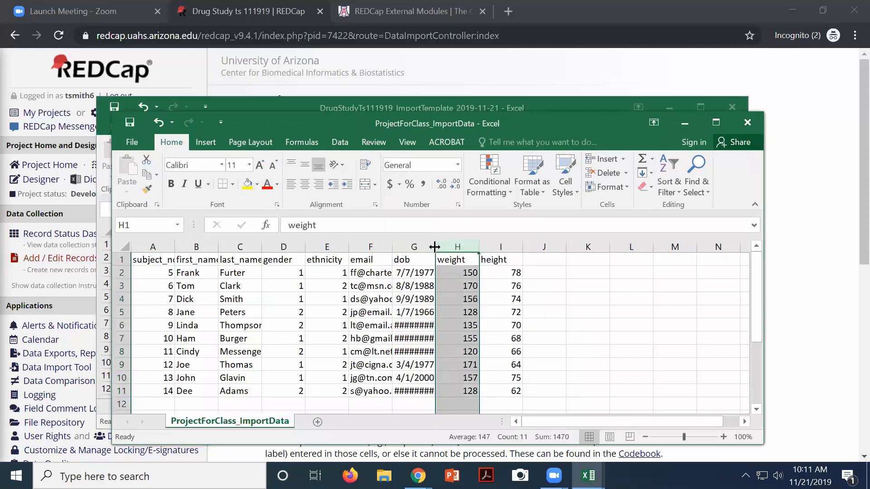
pyautogui.doubleClick(435, 246)
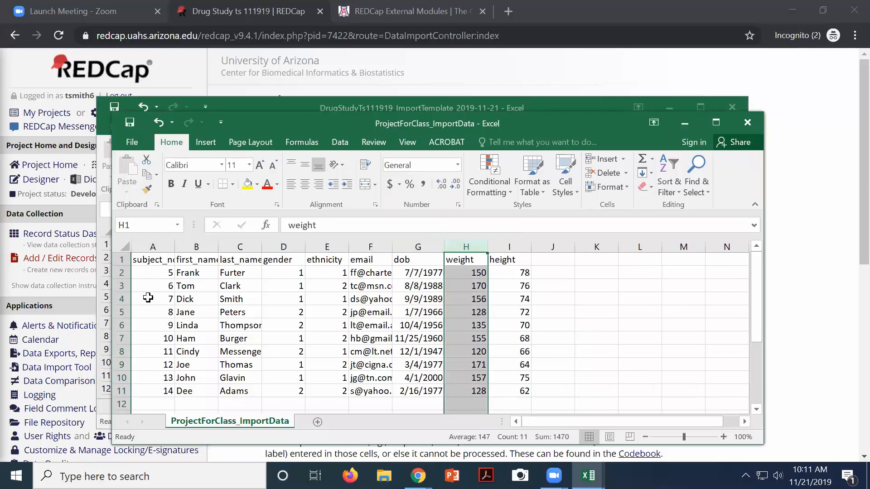
pyautogui.moveTo(155, 299); pyautogui.dragTo(159, 324)
pyautogui.click(214, 257)
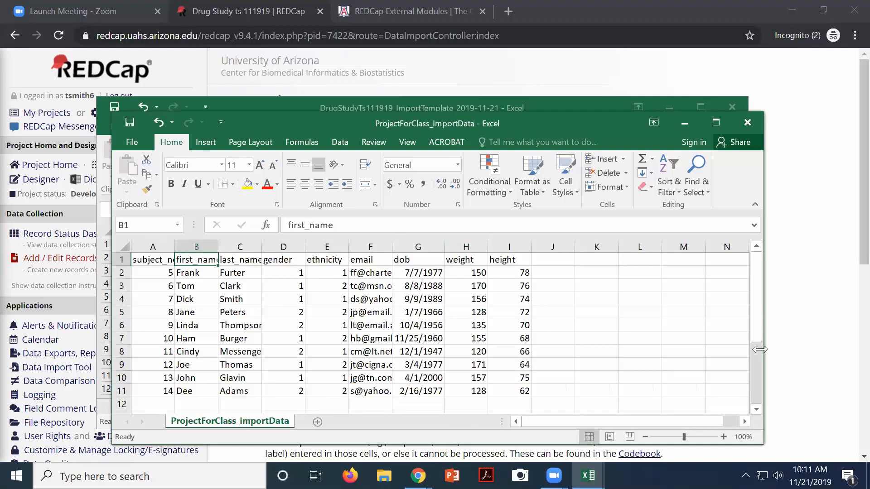
pyautogui.click(497, 260)
pyautogui.moveTo(448, 250); pyautogui.dragTo(156, 248)
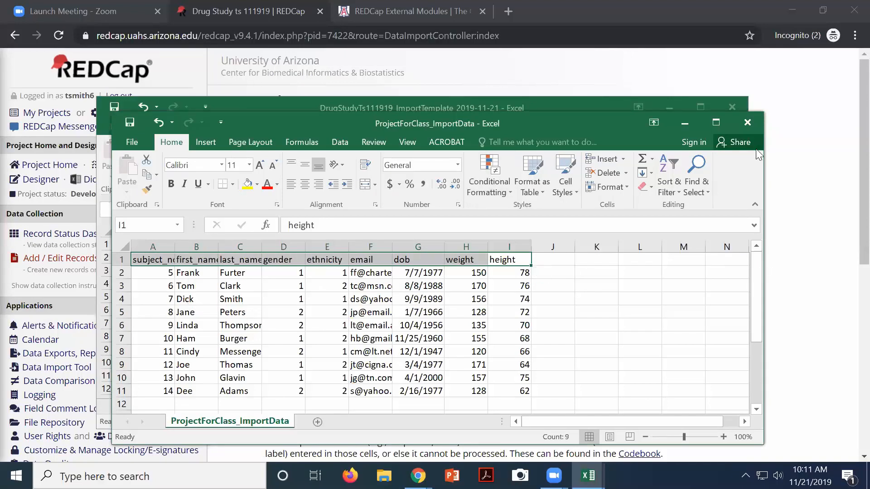
# Close the ProjectForClass_ImportData and import template workbooks without saving
pyautogui.click(746, 125)
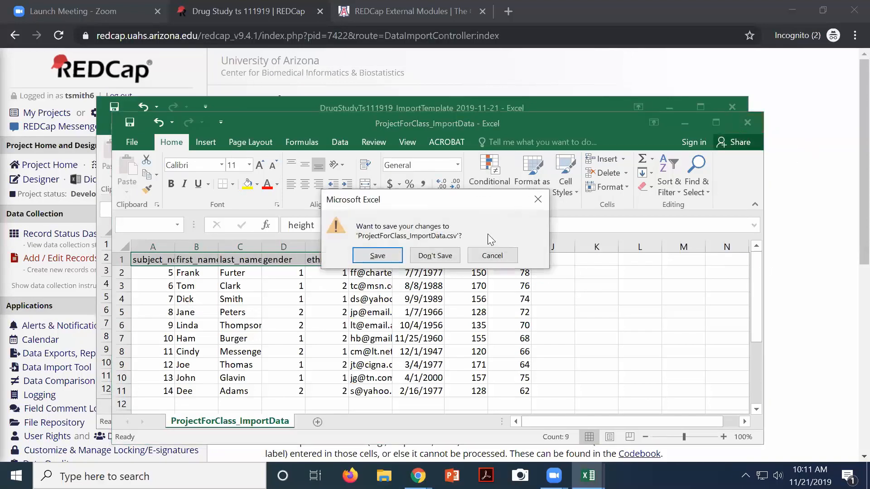
pyautogui.click(421, 257)
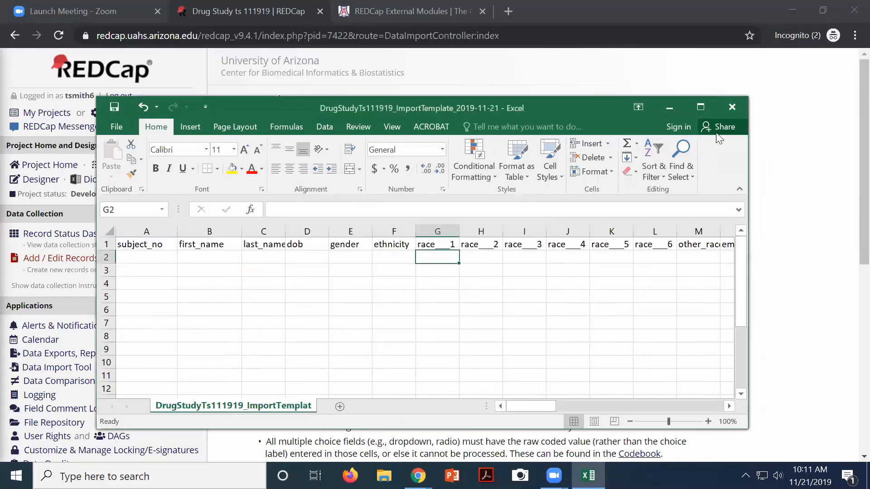
pyautogui.click(715, 110)
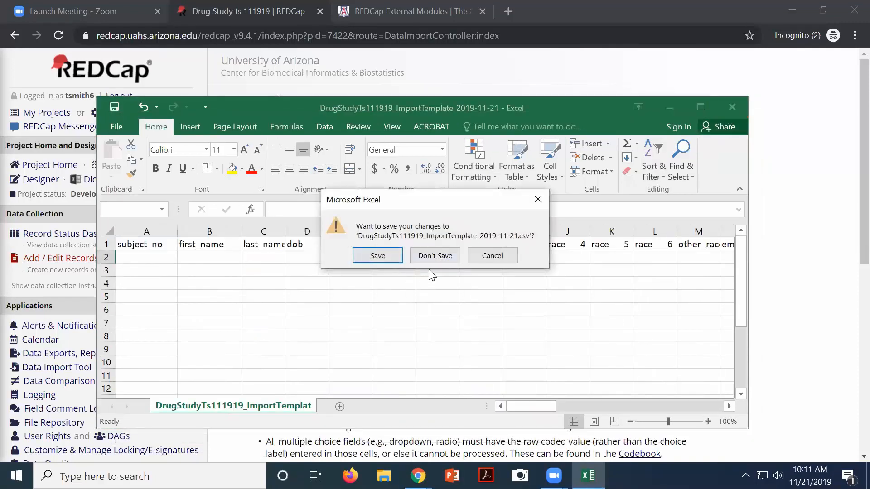
pyautogui.click(434, 255)
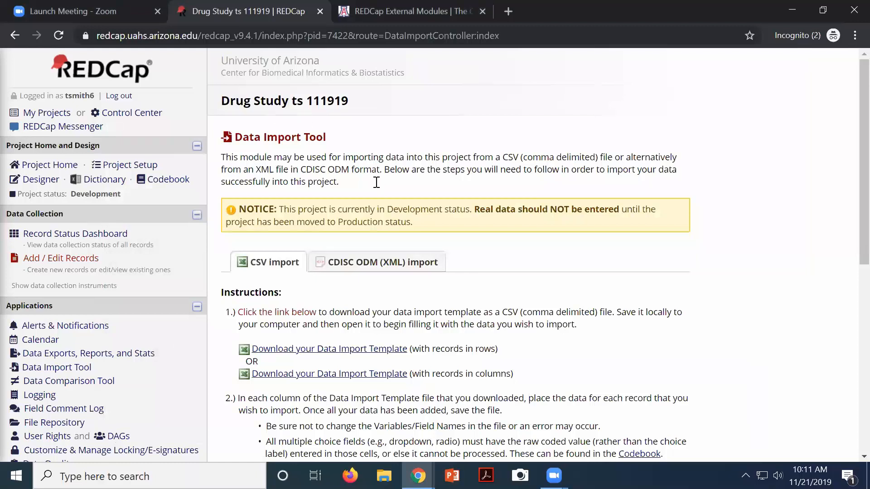
# Choose ProjectForClass_ImportData from D:\REDCap Training and upload it for review
pyautogui.scroll(-7, 376, 182)
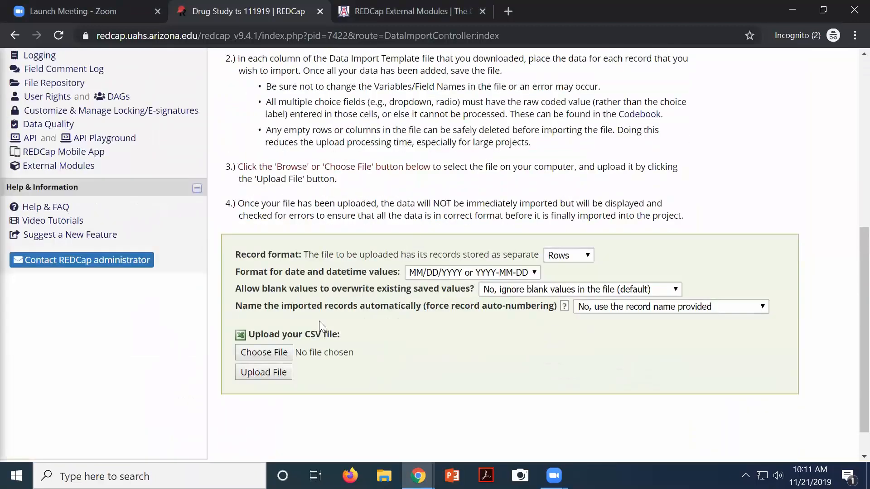
pyautogui.click(264, 353)
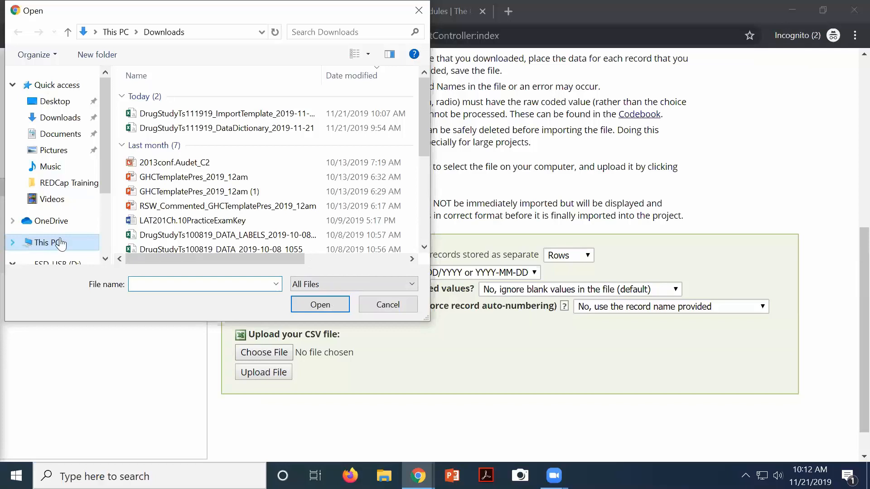
pyautogui.scroll(-2, 56, 242)
pyautogui.scroll(1, 49, 237)
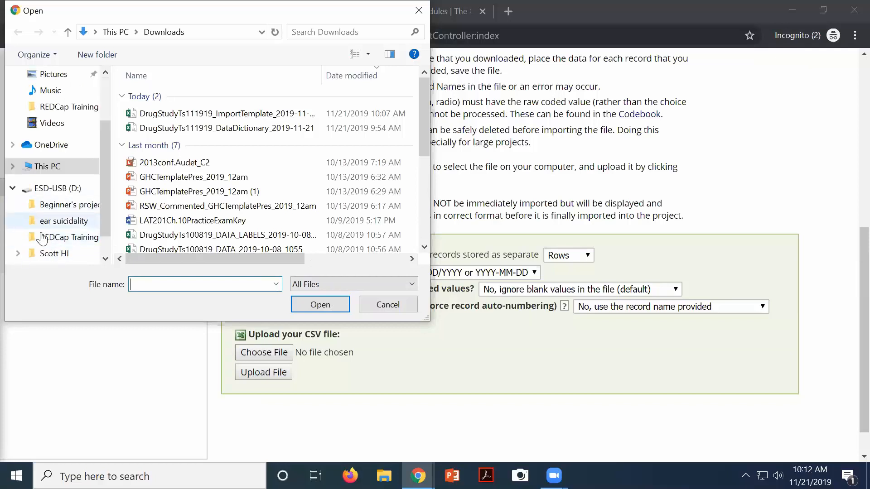
pyautogui.click(45, 237)
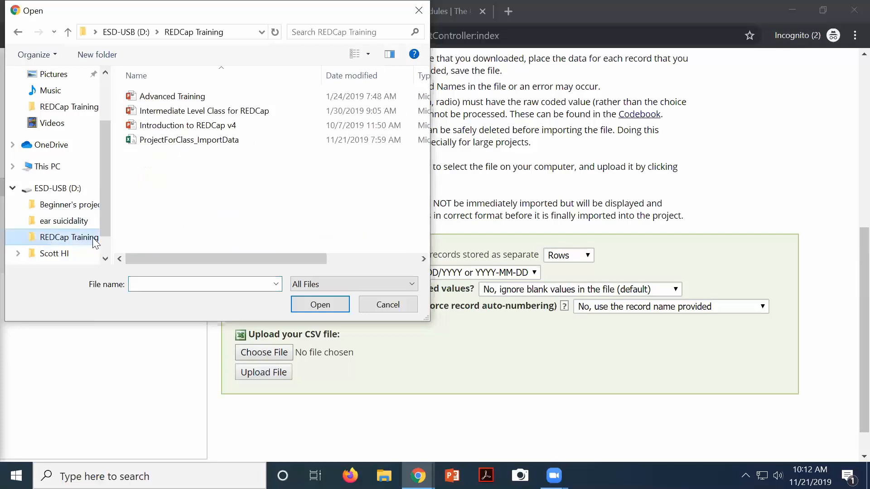
pyautogui.click(142, 140)
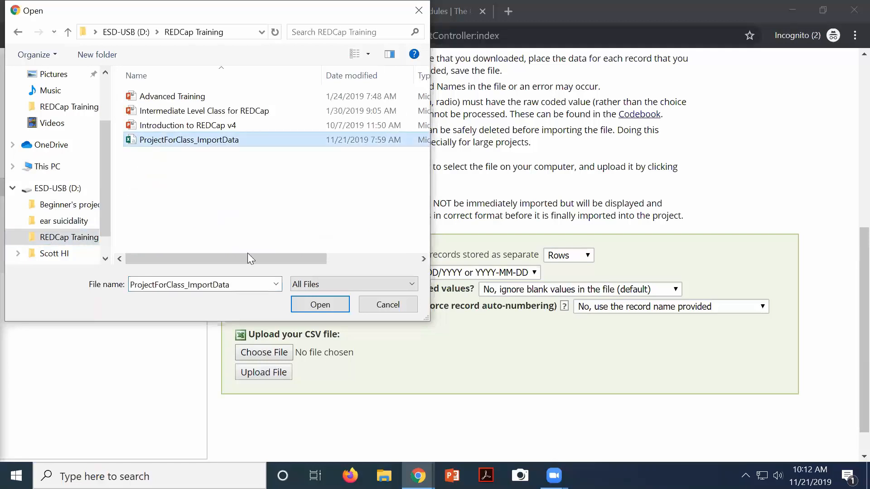
pyautogui.click(300, 304)
pyautogui.click(263, 373)
pyautogui.scroll(-5, 594, 320)
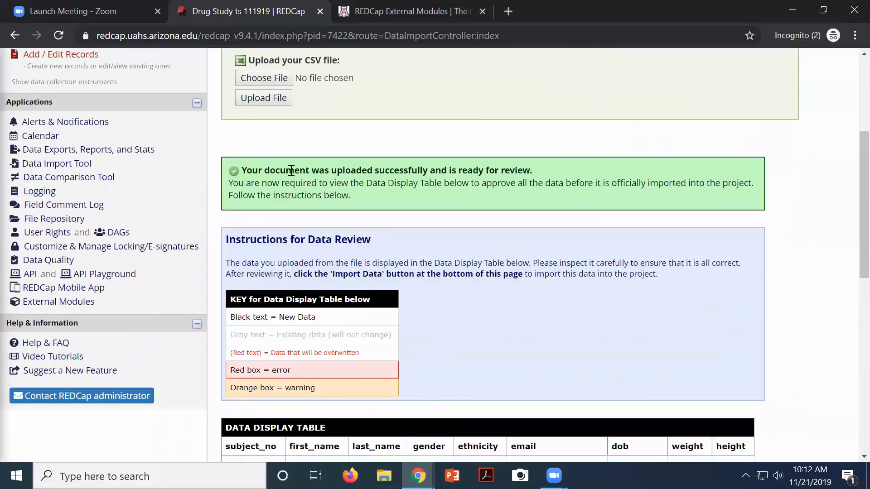
pyautogui.moveTo(255, 169); pyautogui.dragTo(333, 196)
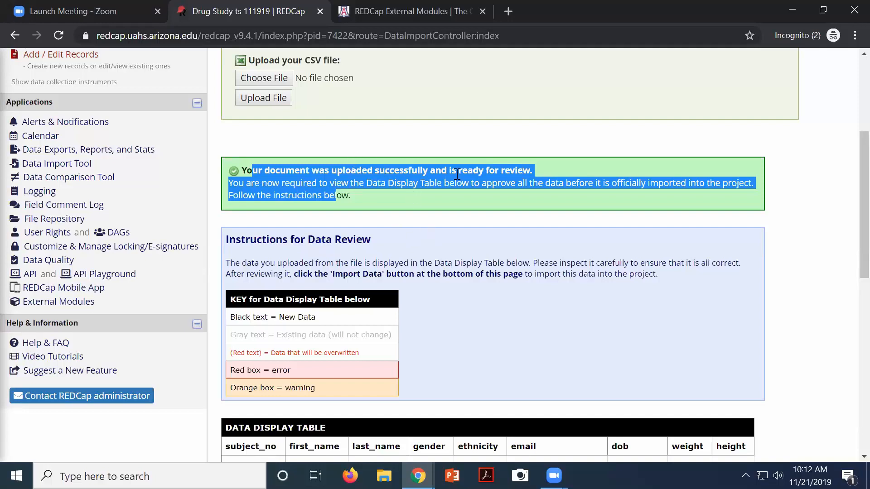
pyautogui.scroll(-3, 512, 194)
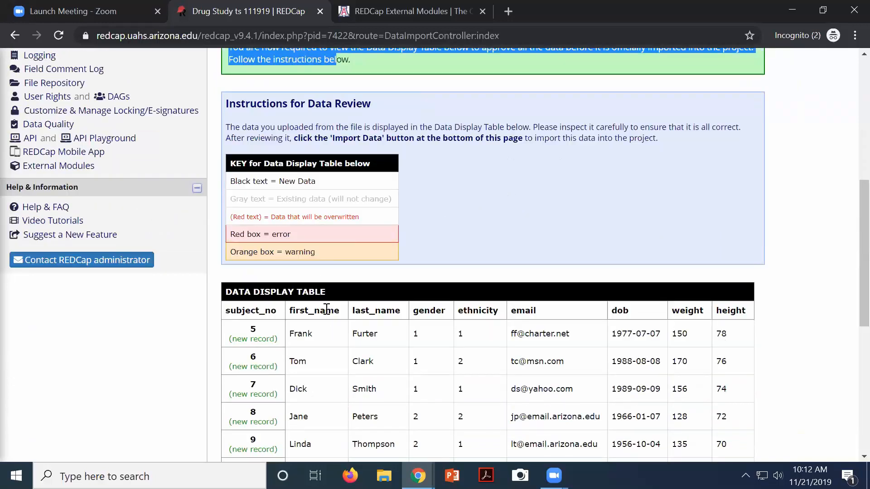
pyautogui.scroll(-5, 336, 317)
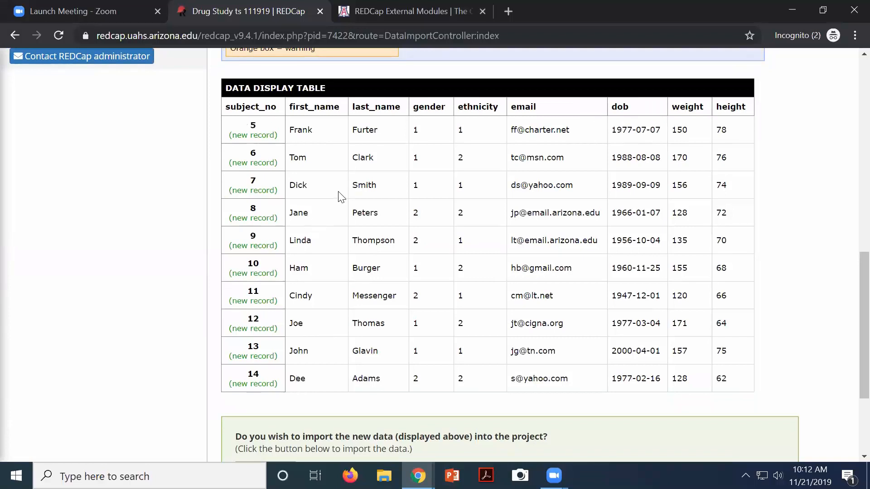
pyautogui.scroll(5, 344, 195)
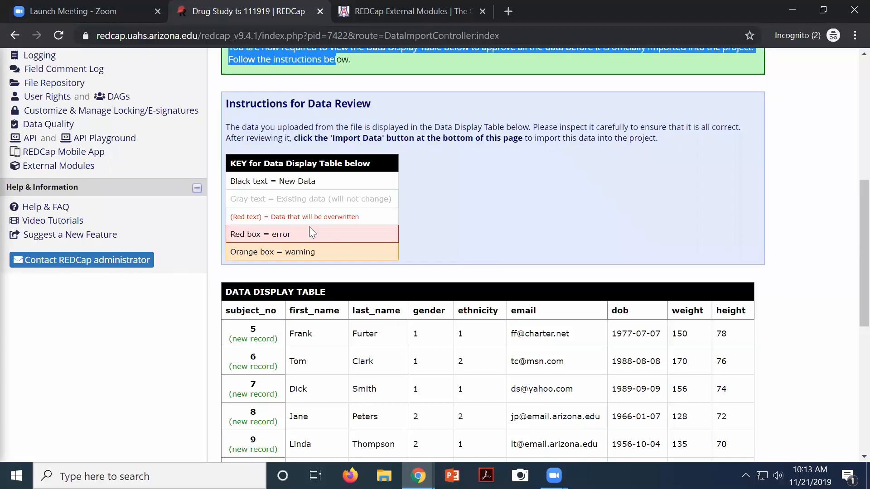
pyautogui.scroll(-6, 311, 232)
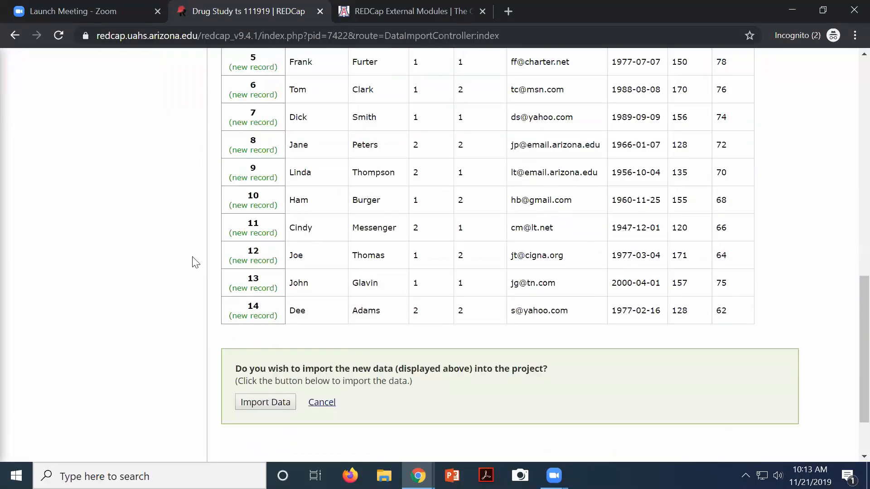
# Import the ten reviewed records, then check the Record Status Dashboard showing records 1–14
pyautogui.click(252, 406)
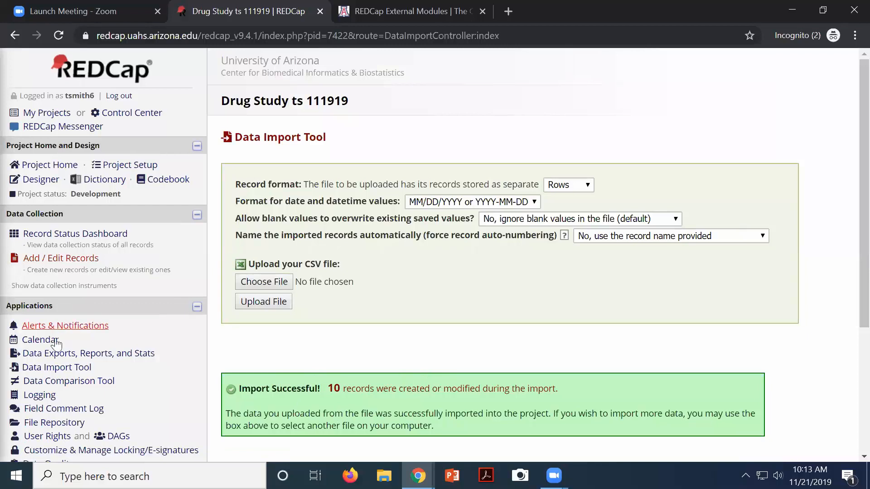
pyautogui.click(63, 236)
pyautogui.scroll(-6, 305, 354)
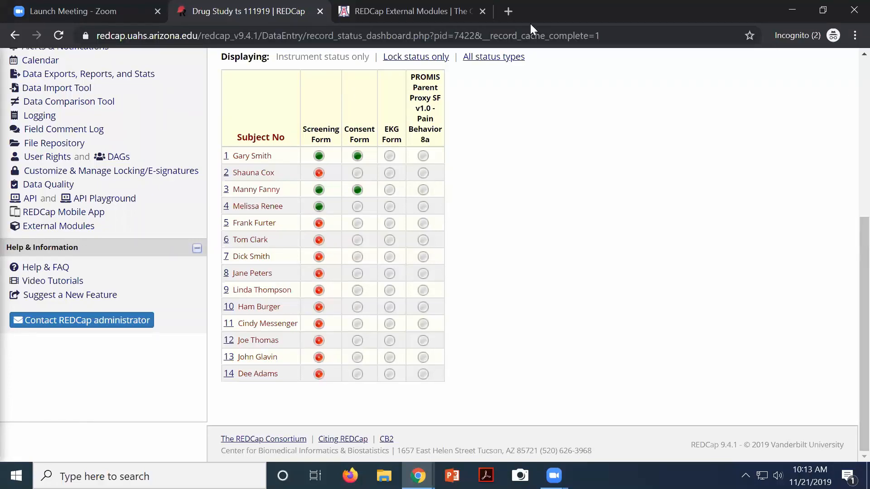
# Review the Logging page's auto-calculated bmi updates for records 14, 13 and 12
pyautogui.click(46, 116)
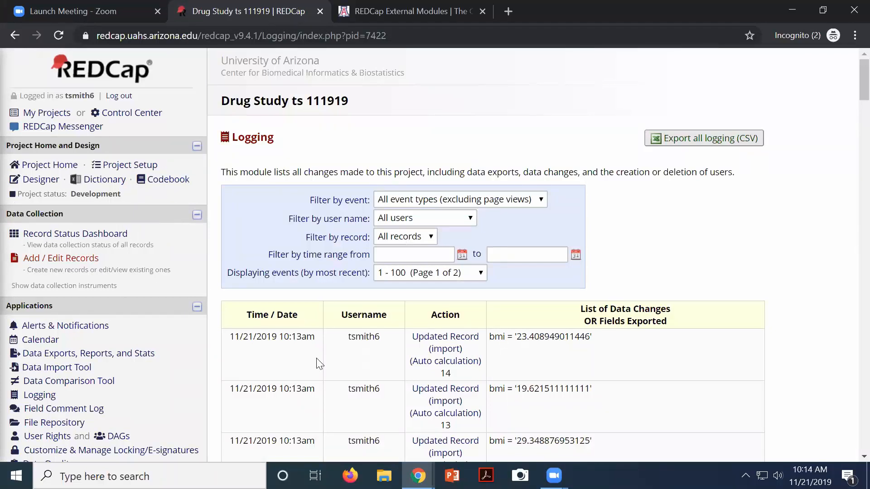
pyautogui.scroll(-6, 401, 451)
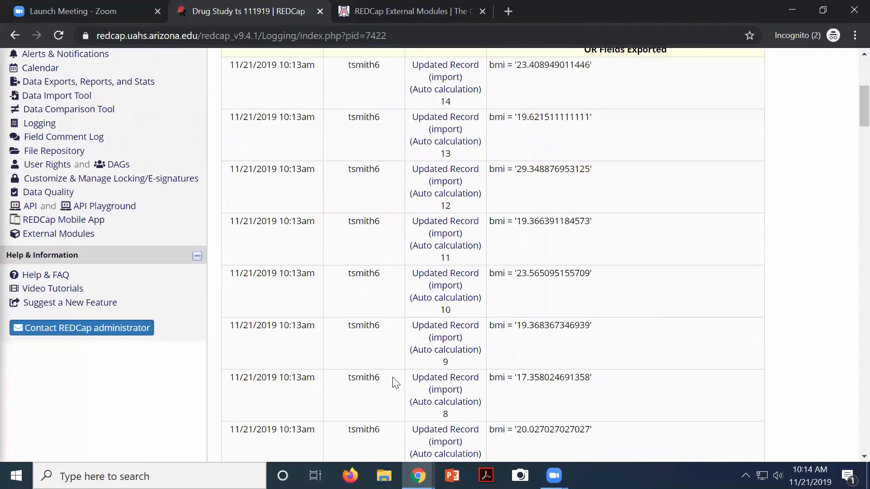
pyautogui.scroll(6, 381, 258)
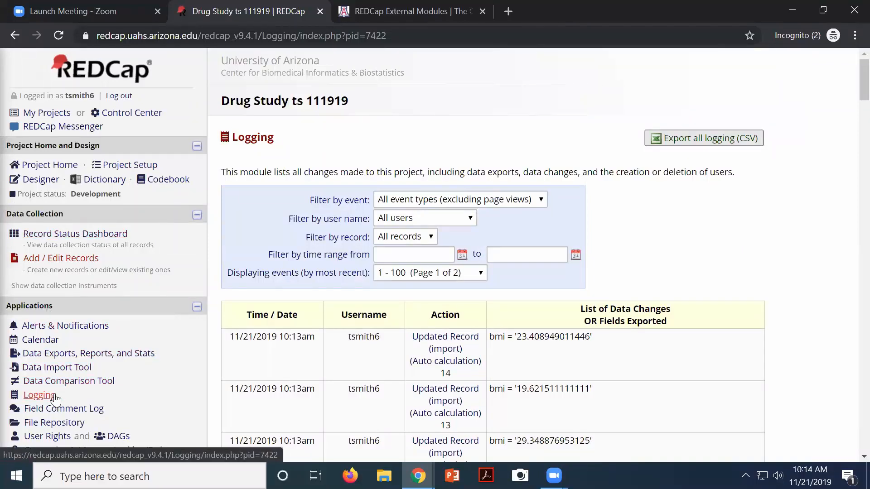
pyautogui.scroll(-1, 55, 397)
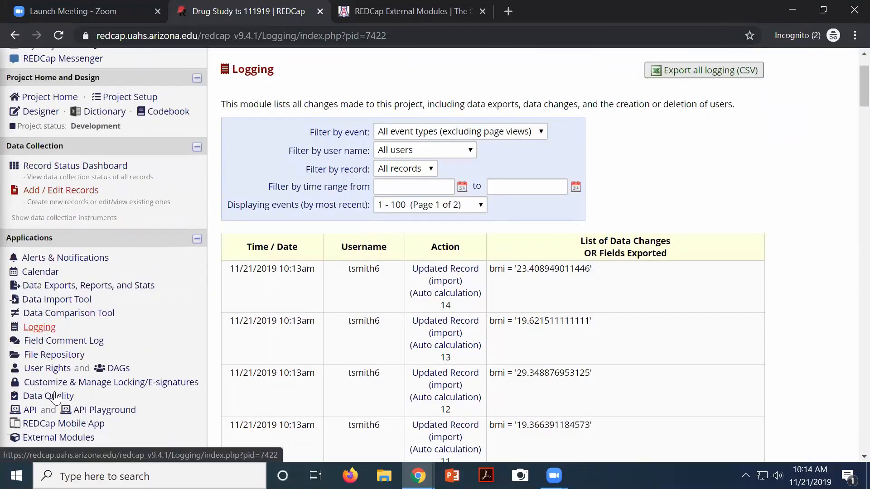
# Go to the File Repository to check for uploaded files
pyautogui.click(54, 357)
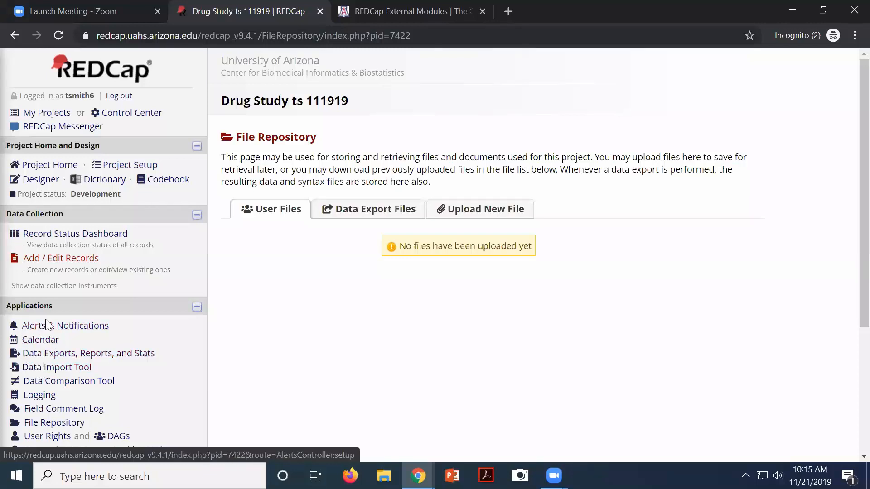
pyautogui.click(96, 357)
pyautogui.scroll(-5, 470, 369)
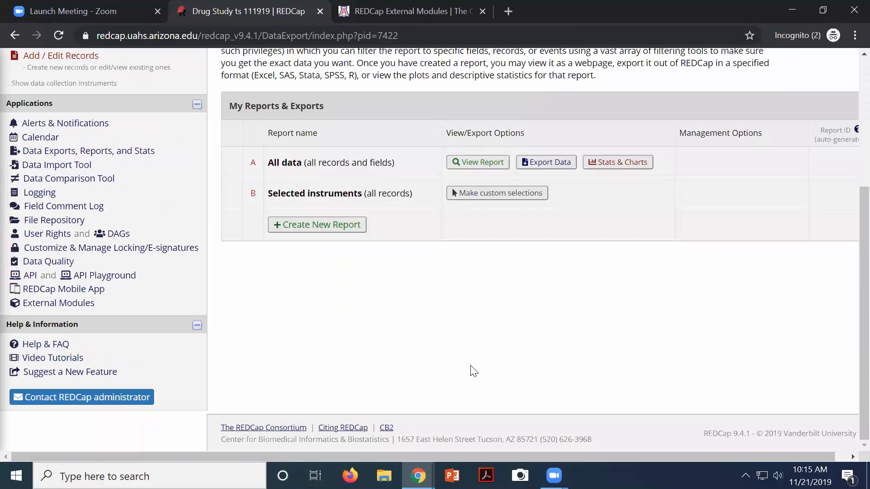
pyautogui.scroll(2, 297, 308)
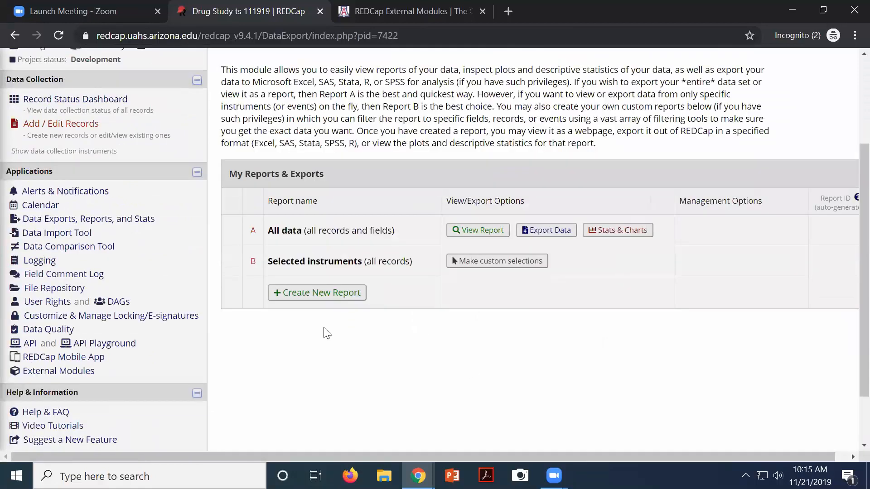
pyautogui.click(306, 295)
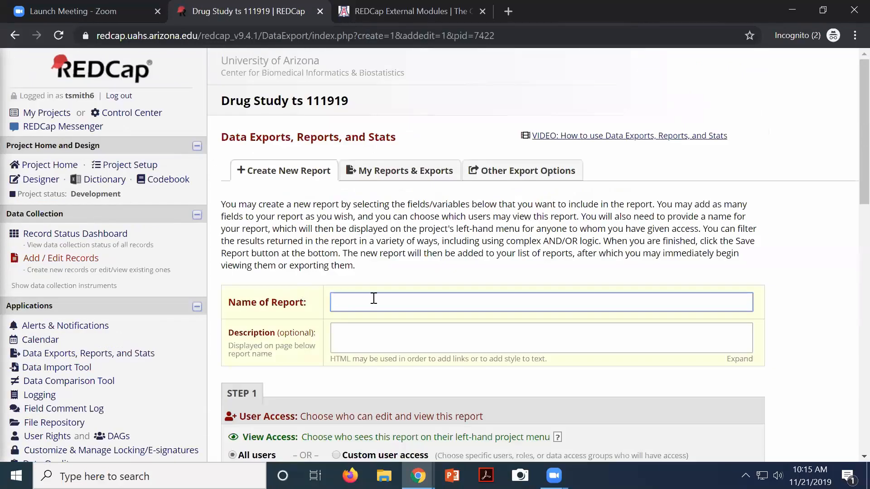
pyautogui.write('TEst')
pyautogui.press('BackSpace')
pyautogui.press('BackSpace')
pyautogui.press('BackSpace')
pyautogui.write('est')
pyautogui.click(387, 336)
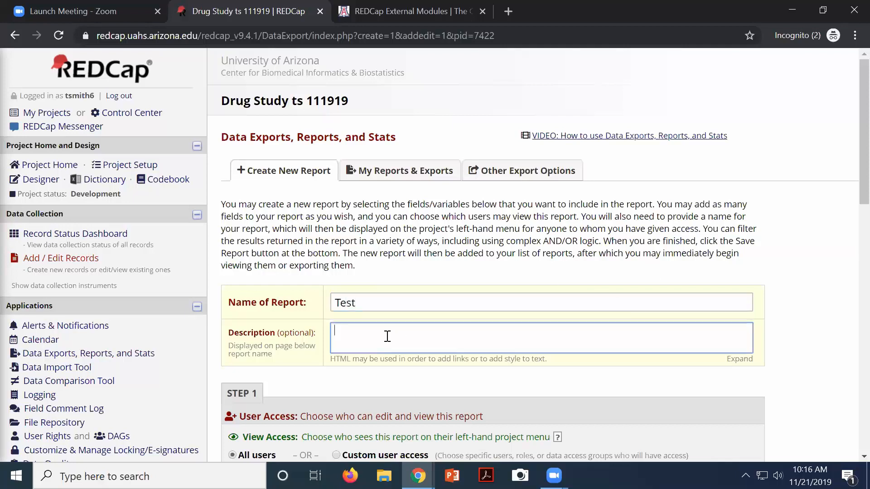
pyautogui.scroll(-2, 376, 324)
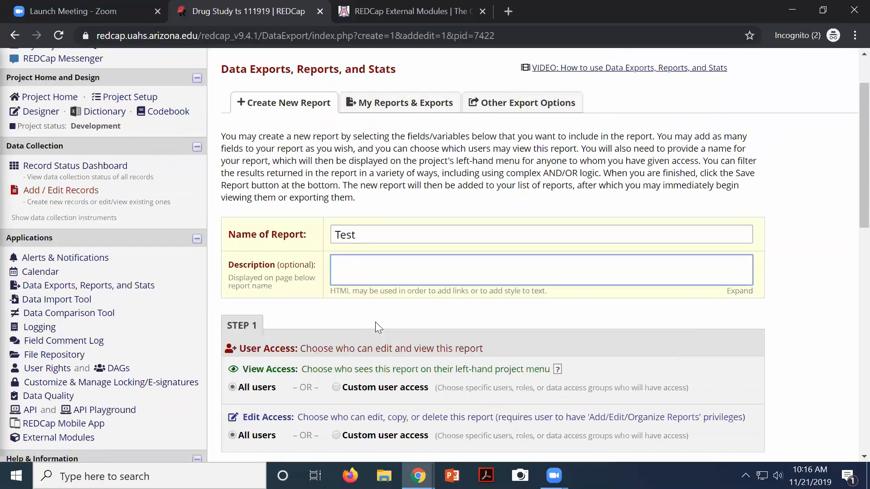
pyautogui.scroll(-2, 375, 322)
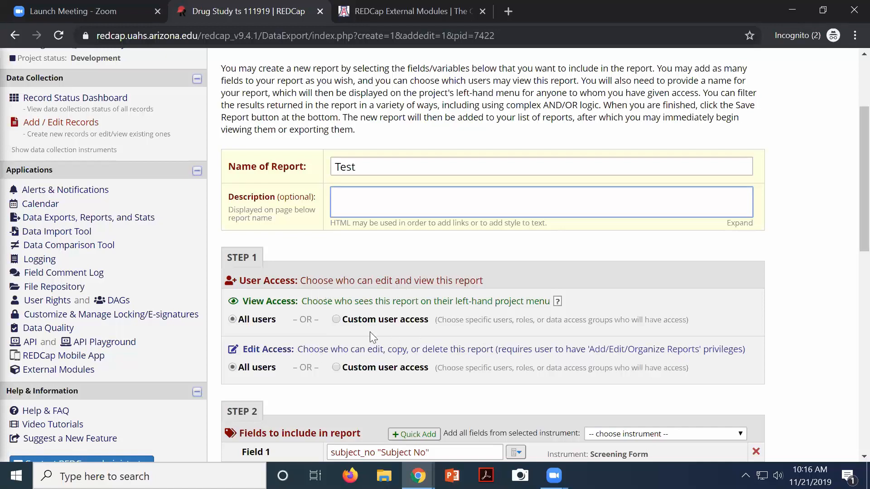
pyautogui.scroll(-4, 377, 323)
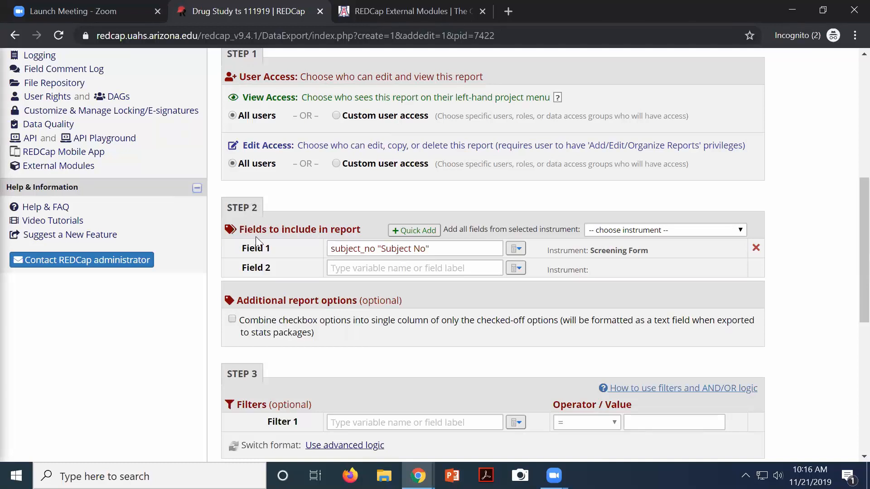
pyautogui.moveTo(253, 229); pyautogui.dragTo(358, 231)
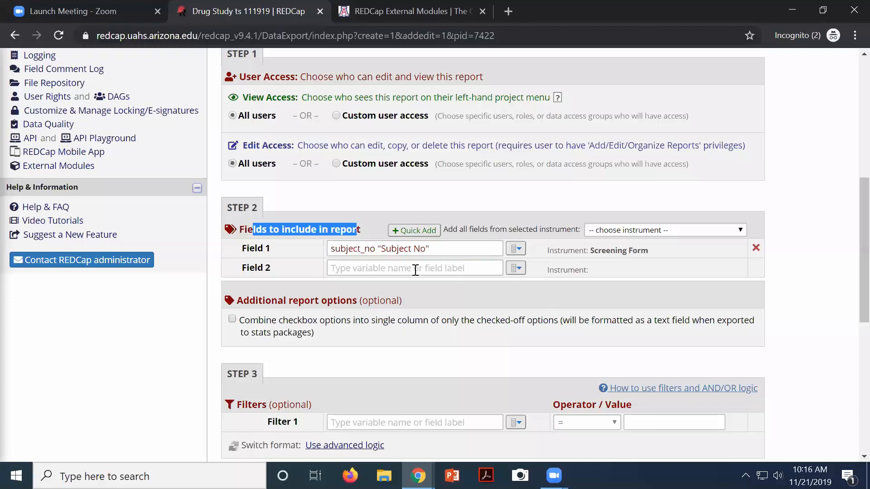
# Use Quick Add to clear all fields, then select only subject_no, dob, gender and ethnicity
pyautogui.click(425, 234)
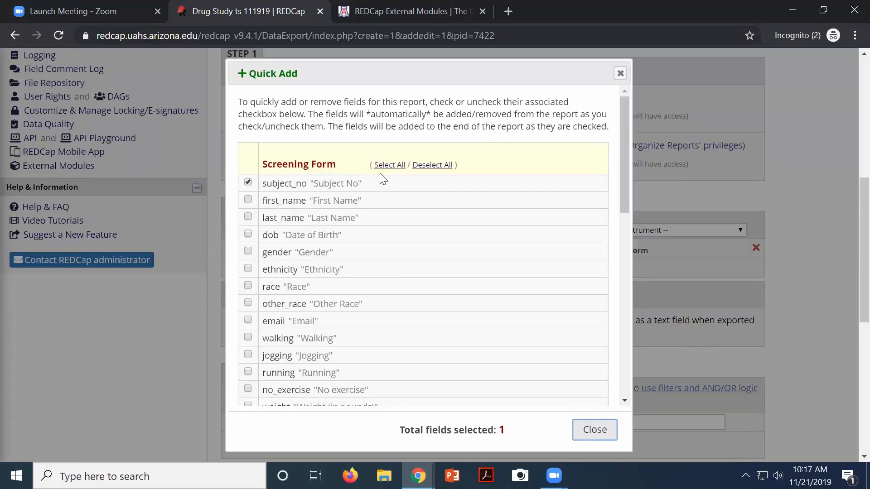
pyautogui.click(431, 166)
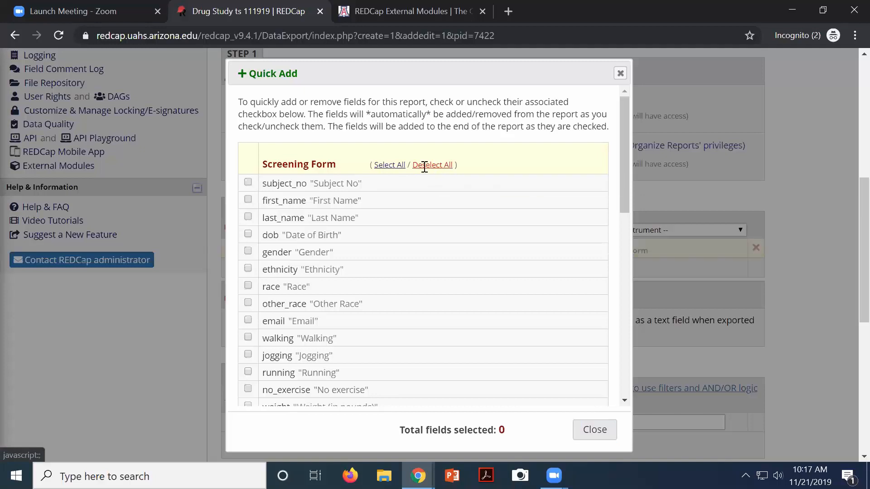
pyautogui.click(248, 183)
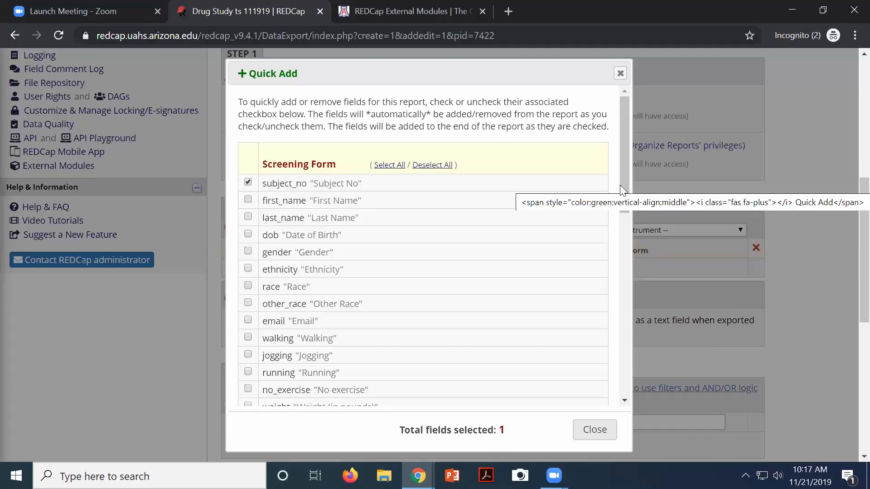
pyautogui.moveTo(627, 187)
pyautogui.mouseDown()
pyautogui.moveTo(621, 382)
pyautogui.moveTo(613, 189)
pyautogui.mouseUp()
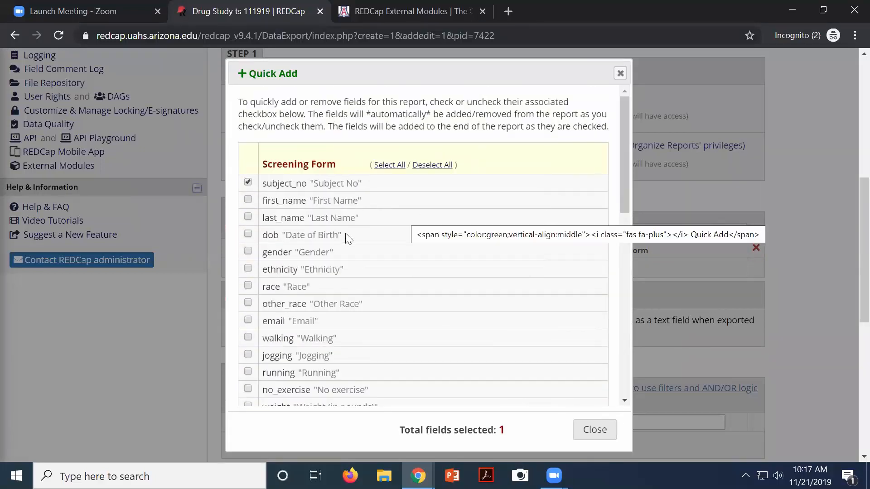
pyautogui.click(248, 234)
pyautogui.click(248, 253)
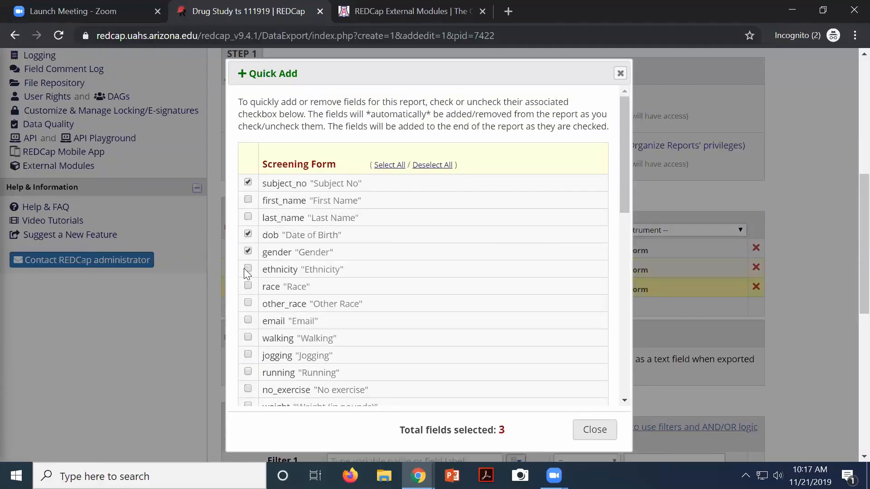
pyautogui.click(249, 268)
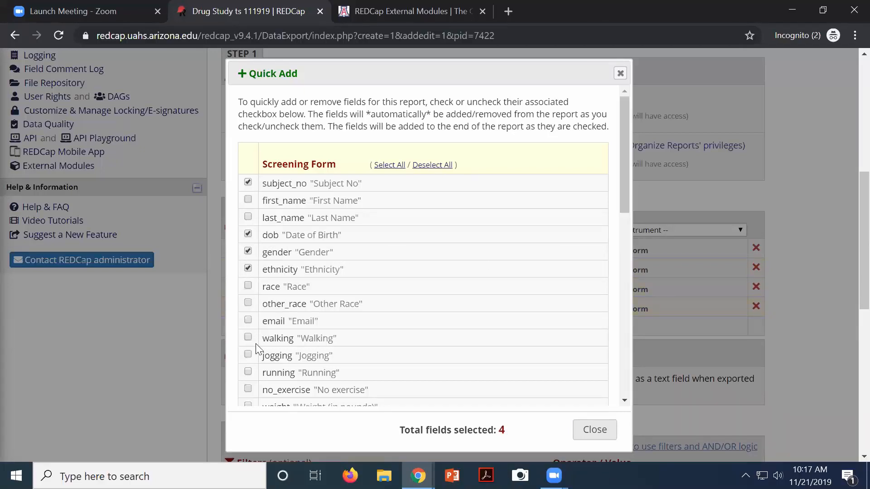
pyautogui.moveTo(627, 191); pyautogui.dragTo(618, 271)
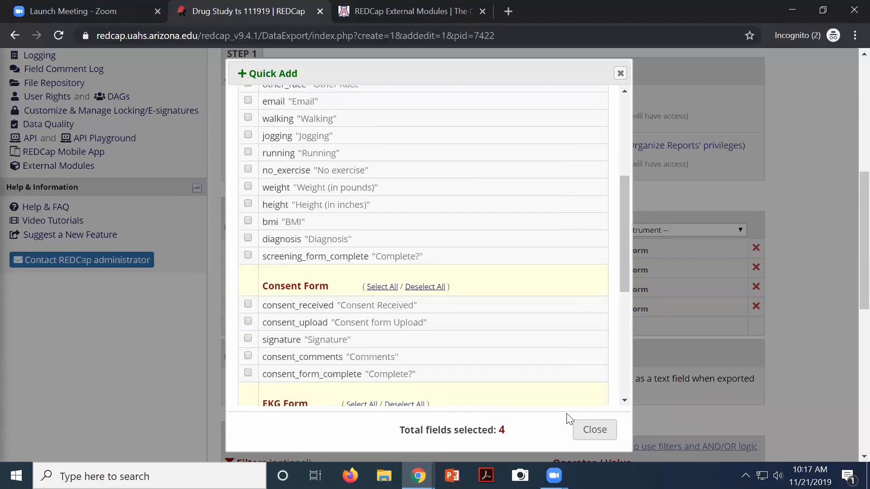
pyautogui.click(585, 427)
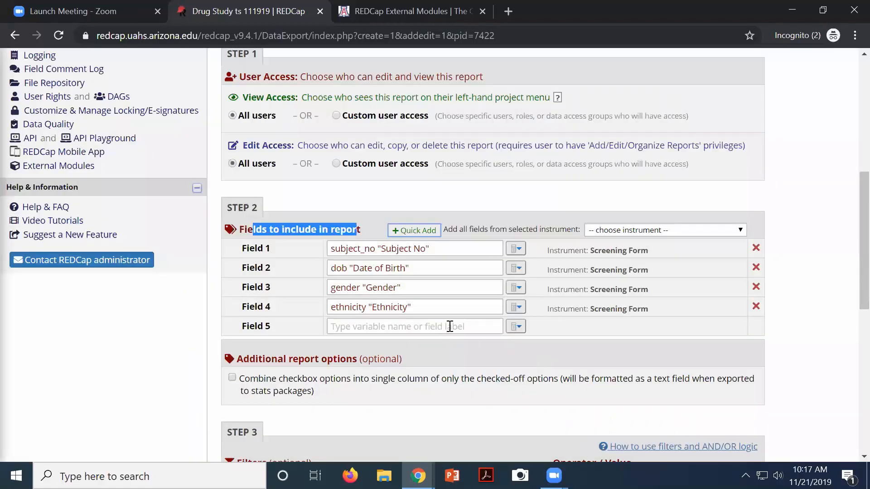
pyautogui.scroll(-3, 450, 327)
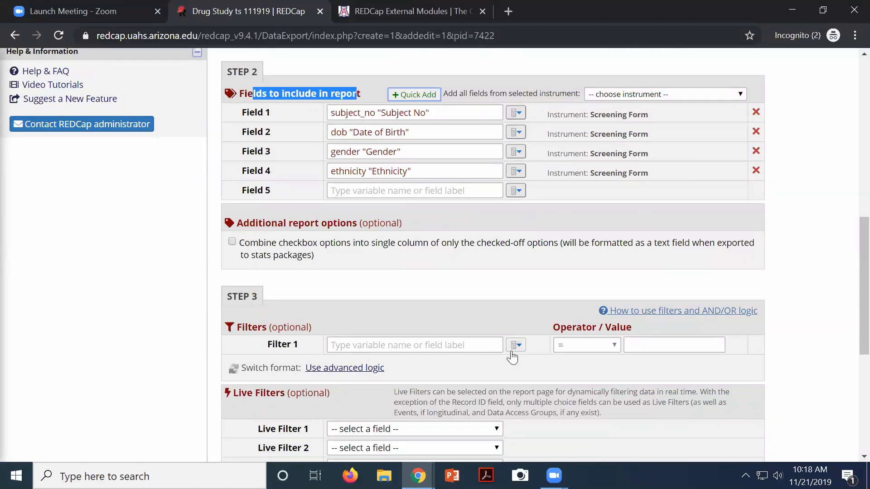
pyautogui.click(416, 345)
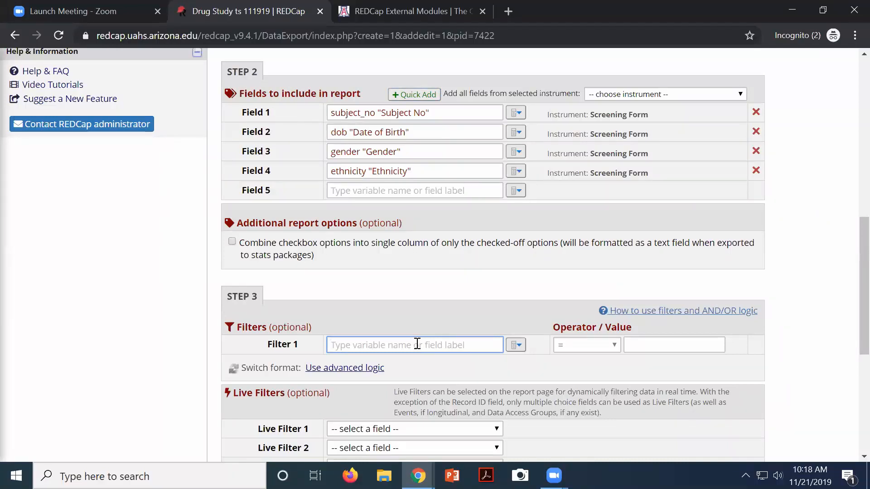
pyautogui.click(518, 347)
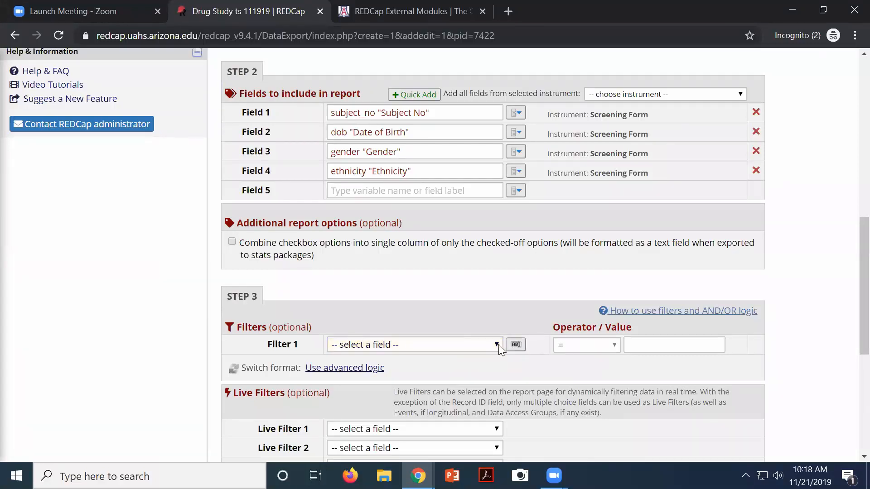
pyautogui.click(498, 345)
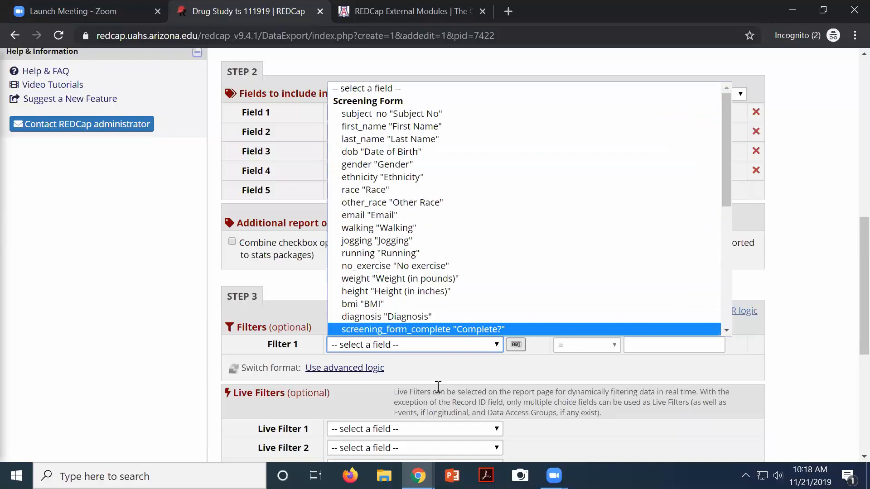
pyautogui.click(427, 372)
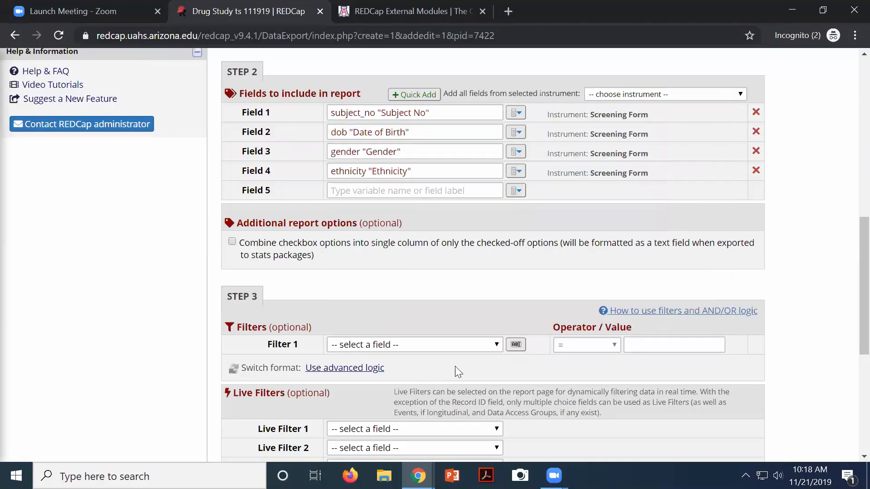
pyautogui.scroll(-3, 489, 367)
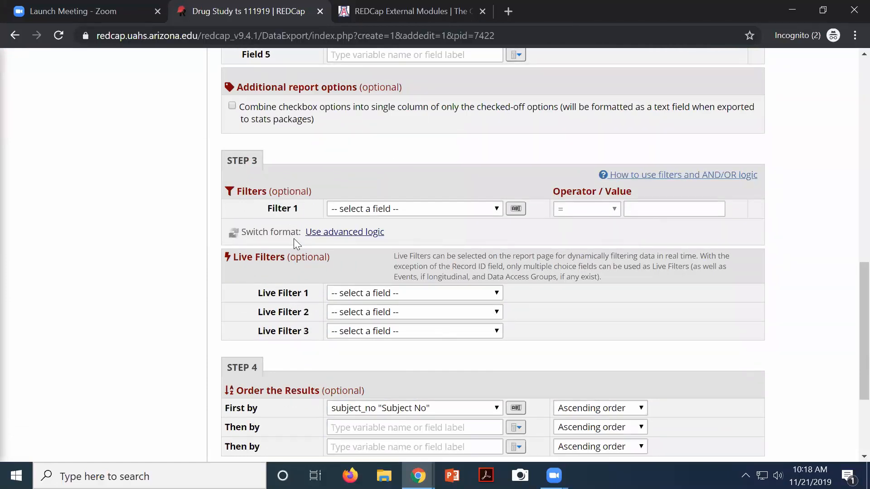
# Set Gender as Live Filter 1 and Ethnicity as Live Filter 2
pyautogui.click(498, 295)
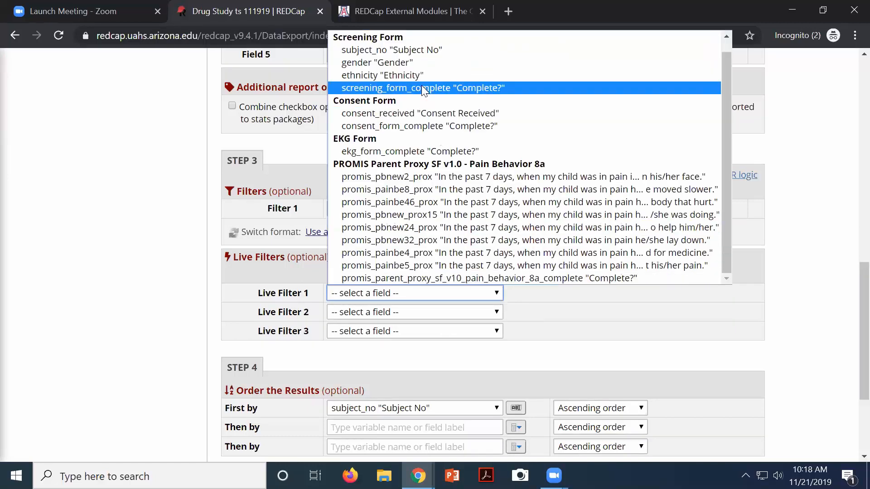
pyautogui.click(405, 64)
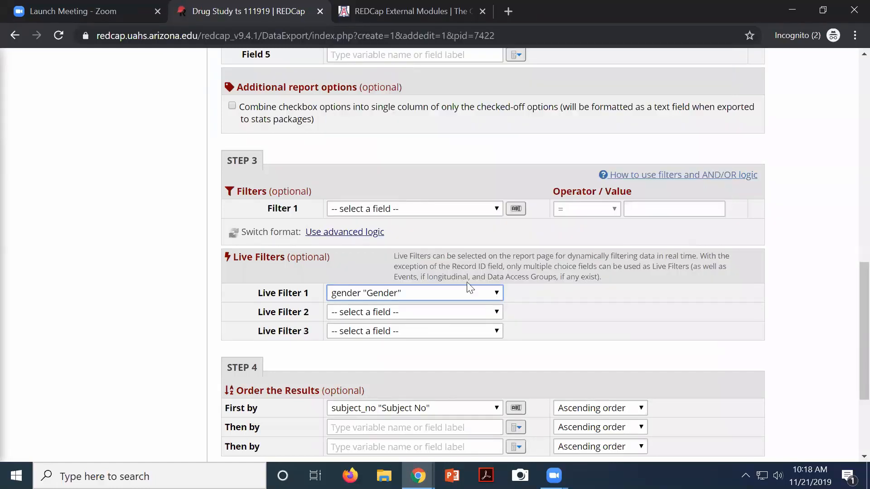
pyautogui.click(467, 316)
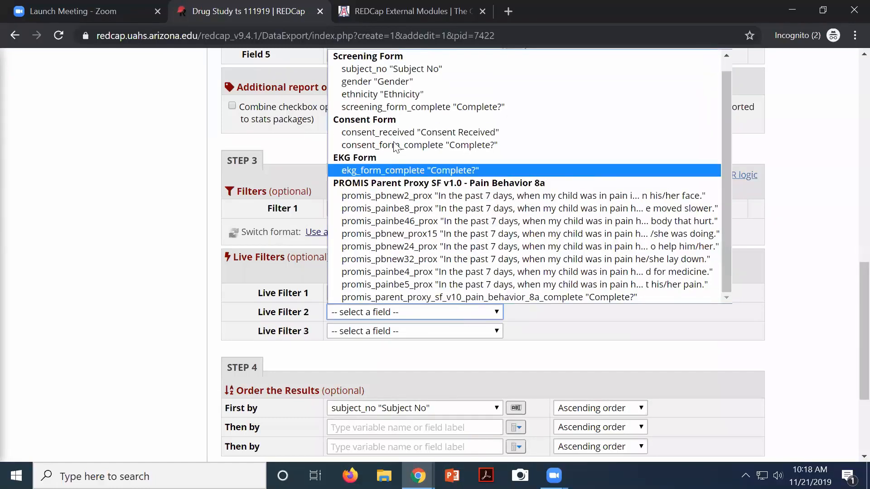
pyautogui.click(379, 95)
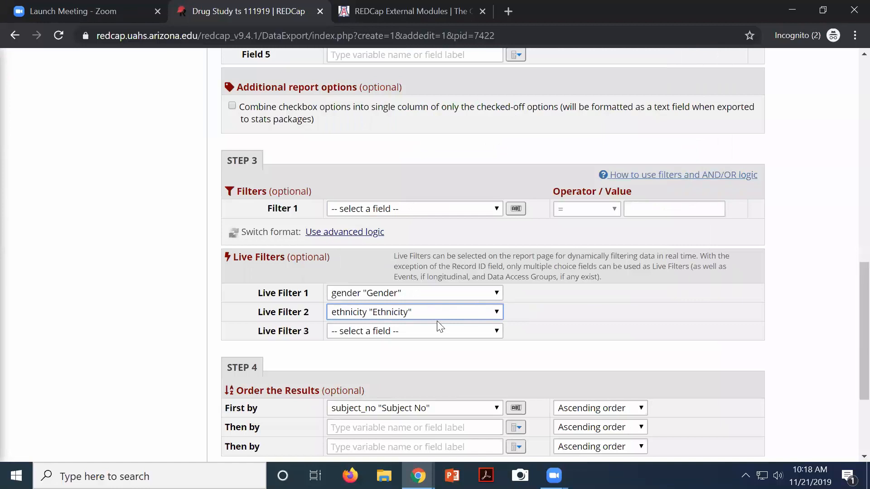
# Keep Subject No sorted ascending and save the report as Test
pyautogui.scroll(-2, 547, 325)
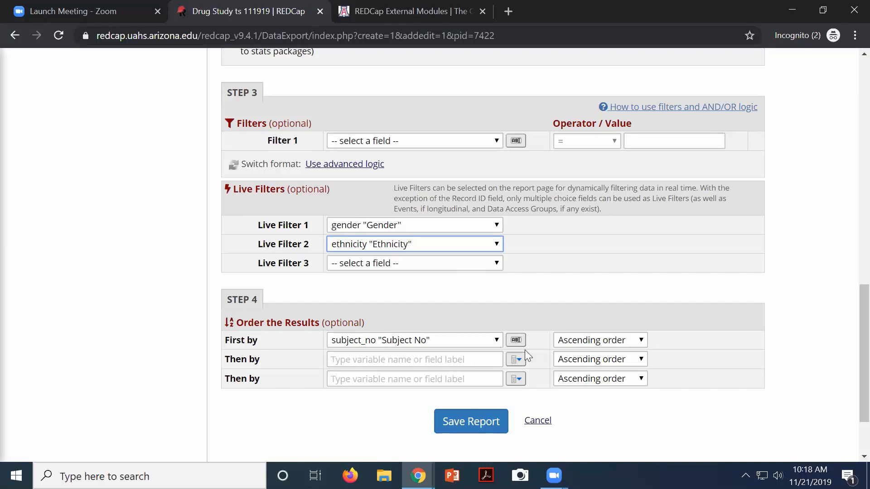
pyautogui.click(615, 347)
pyautogui.click(615, 348)
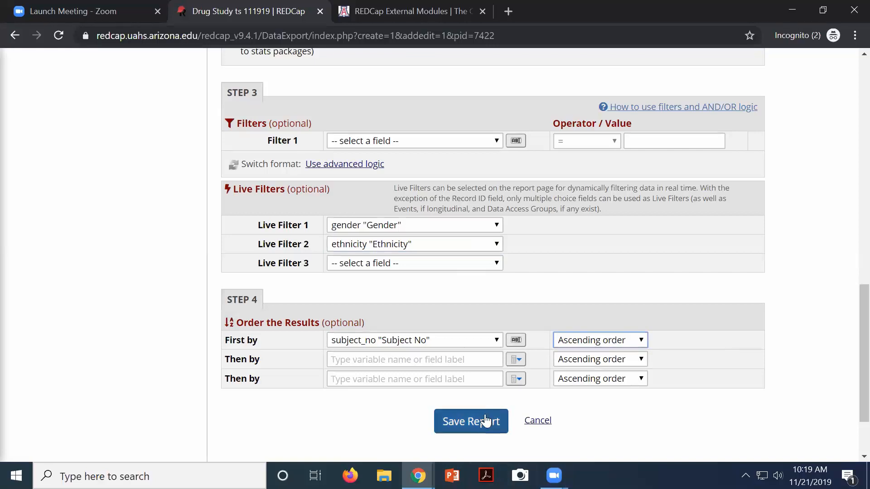
pyautogui.click(460, 434)
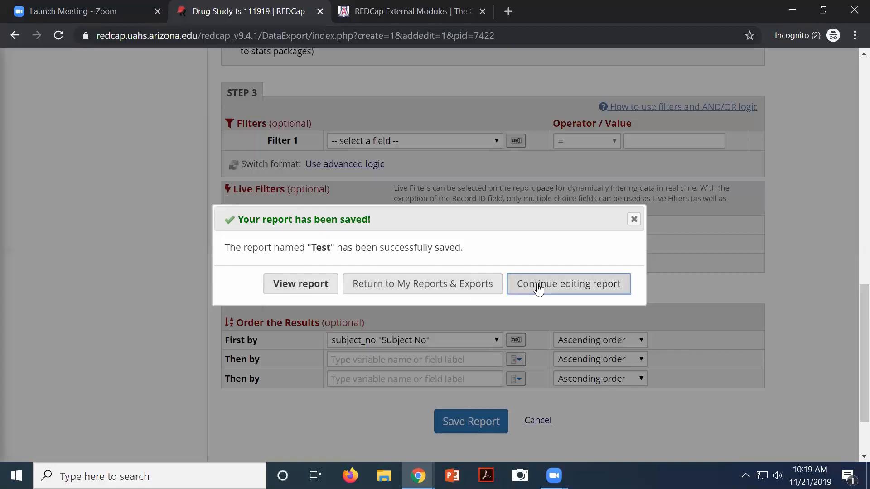
# View the saved Test report and highlight its 14 of 14 results returned
pyautogui.click(291, 287)
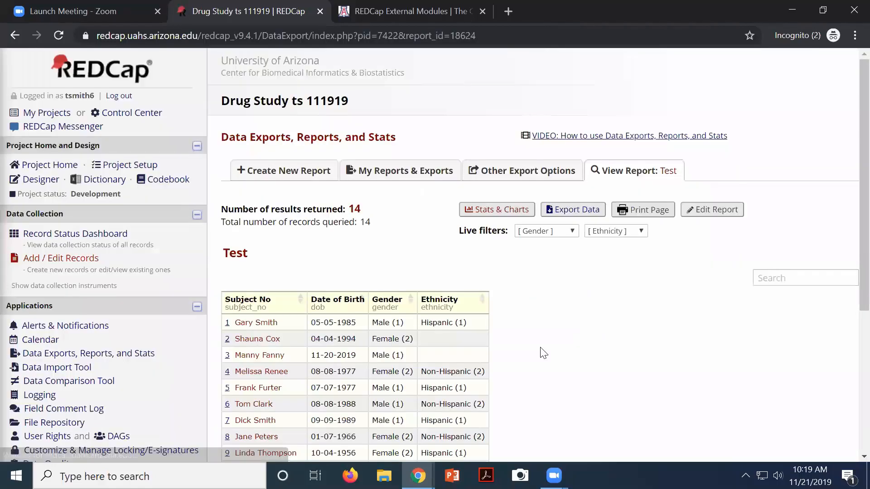
pyautogui.scroll(-3, 548, 351)
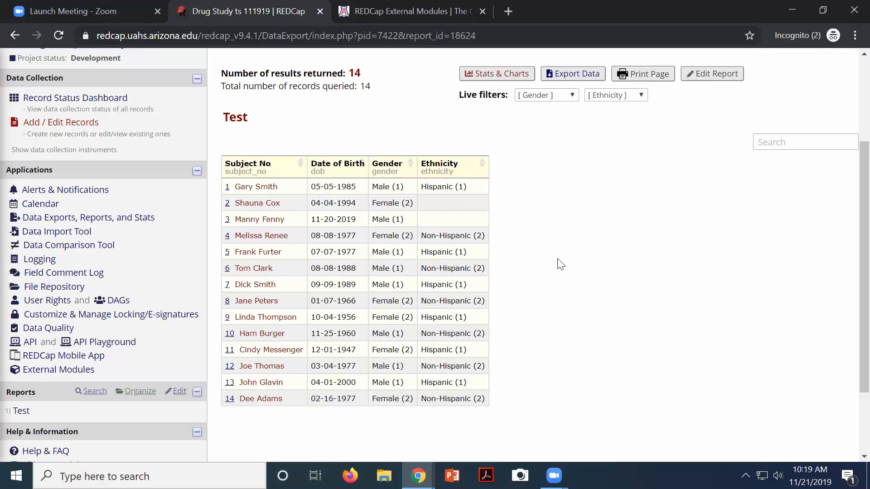
pyautogui.scroll(2, 561, 262)
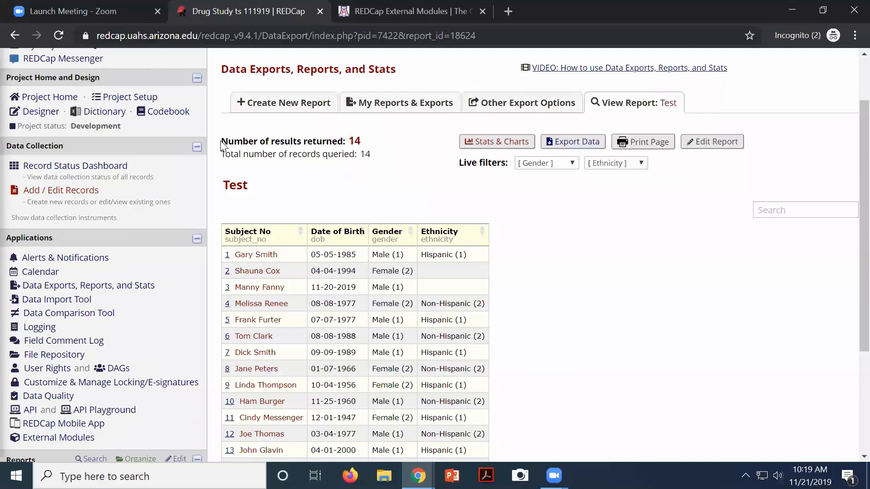
pyautogui.moveTo(222, 144); pyautogui.dragTo(358, 155)
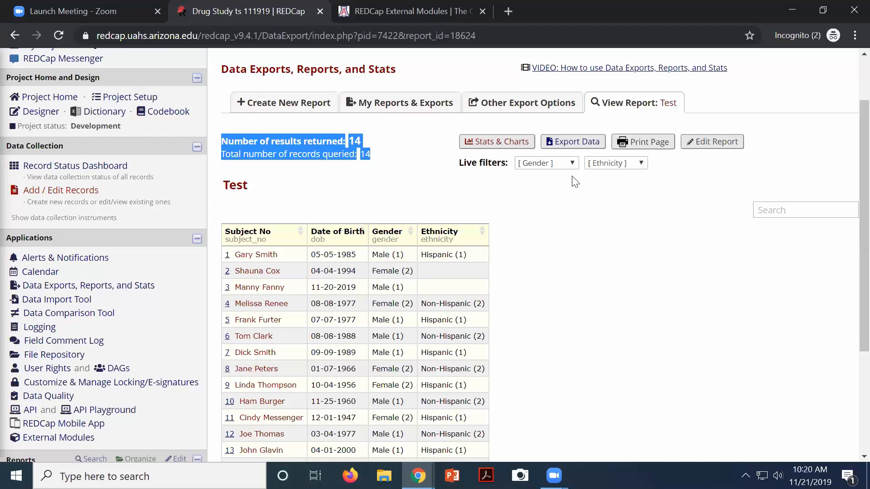
# Live-filter the Test report to Gender Male and Ethnicity Non-Hispanic
pyautogui.click(558, 164)
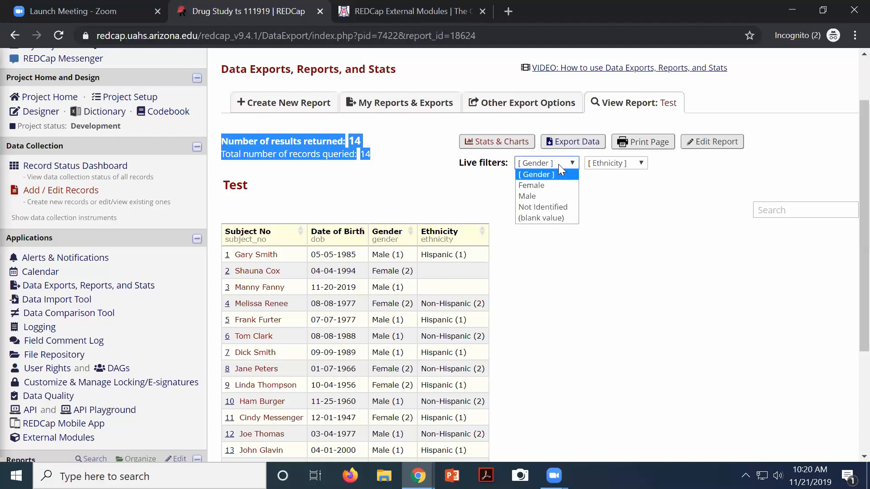
pyautogui.click(546, 187)
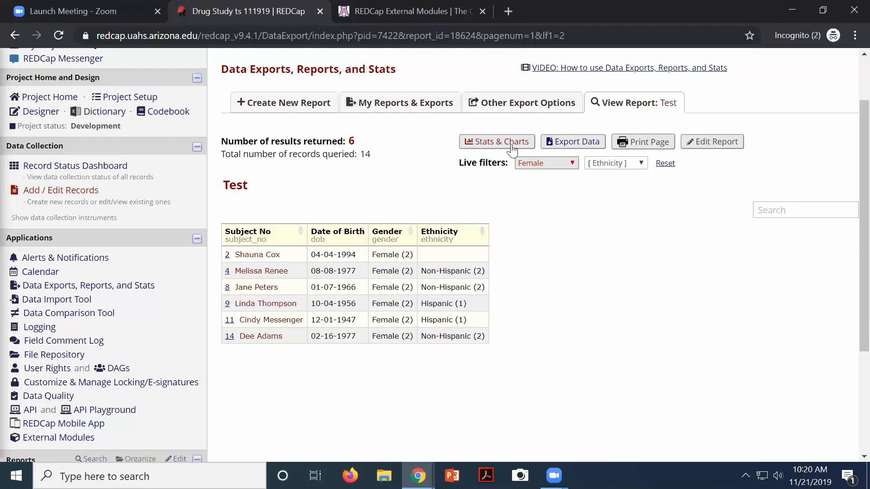
pyautogui.click(545, 161)
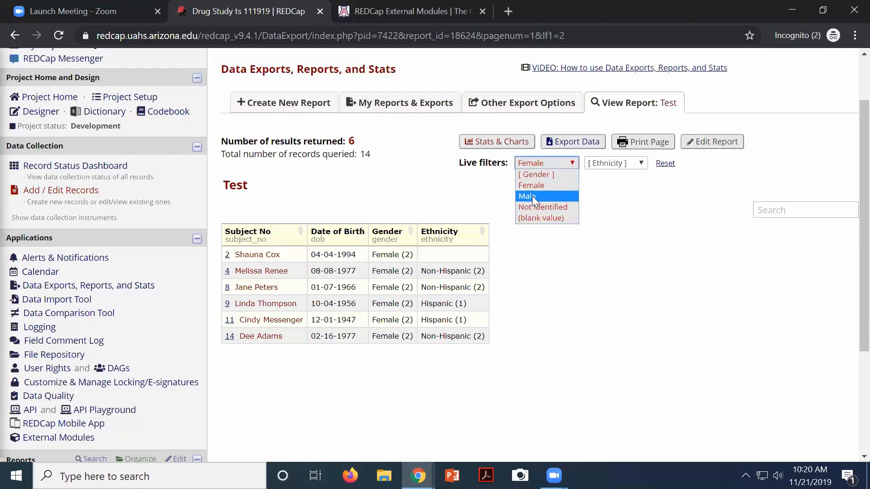
pyautogui.click(531, 196)
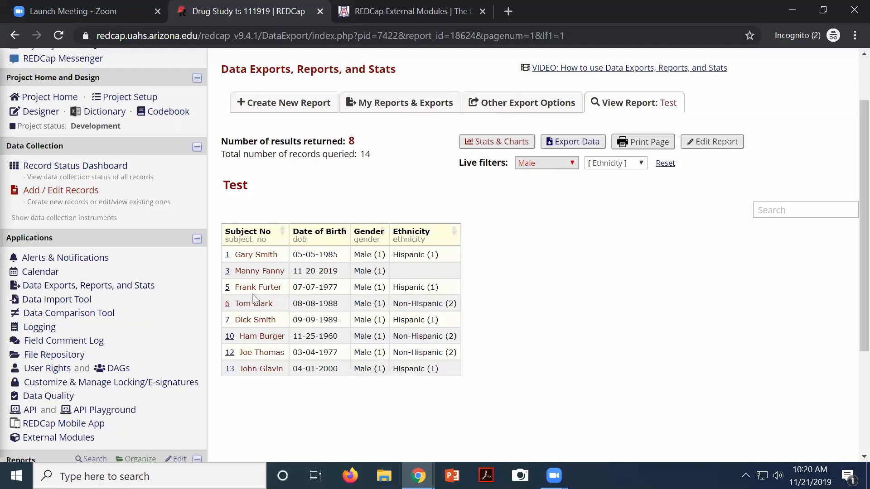
pyautogui.click(632, 165)
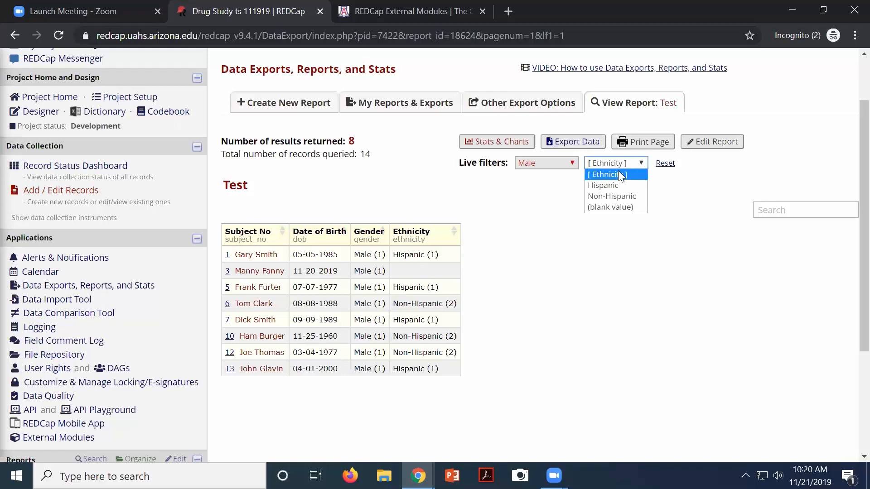
pyautogui.click(611, 184)
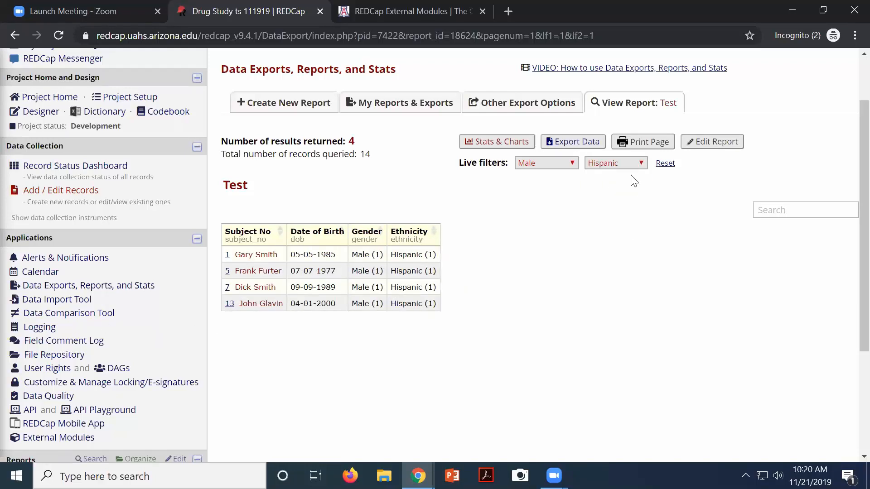
pyautogui.click(619, 163)
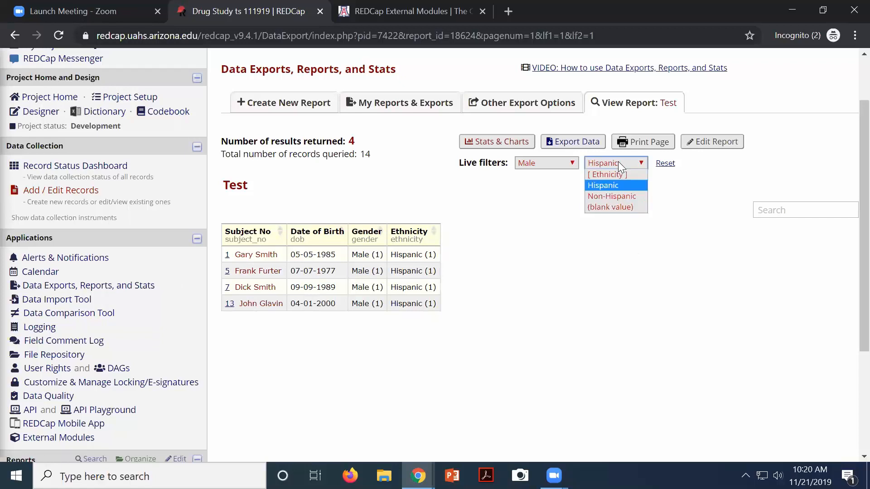
pyautogui.click(610, 196)
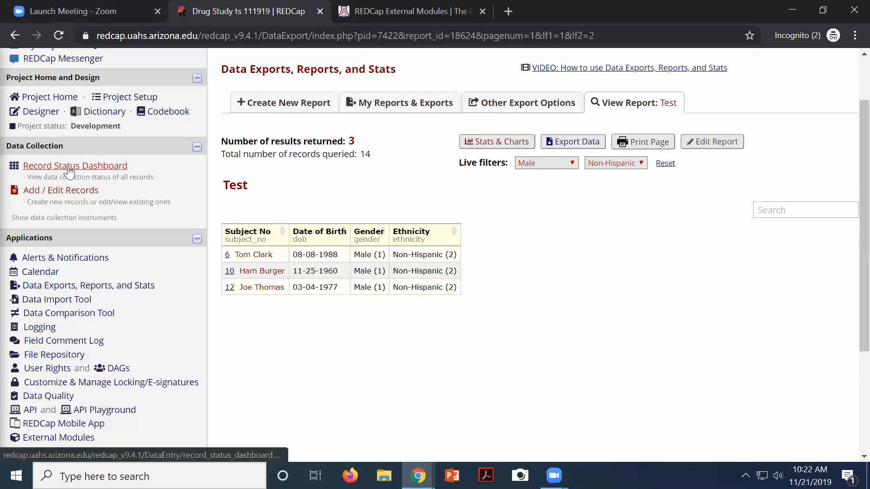
# In the Designer, edit the Screening Form's BMI field with equation ([weight]/([height]*[height]))*703
pyautogui.click(35, 117)
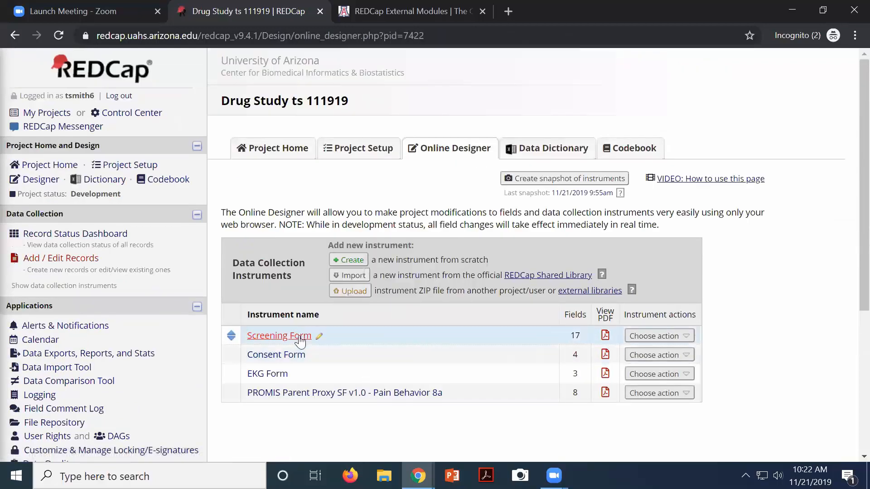
pyautogui.click(300, 338)
pyautogui.scroll(-15, 403, 365)
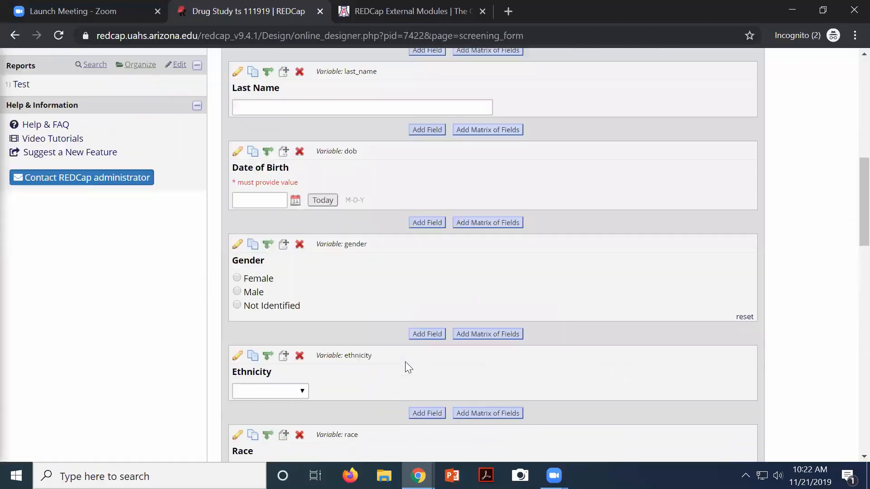
pyautogui.scroll(-12, 401, 363)
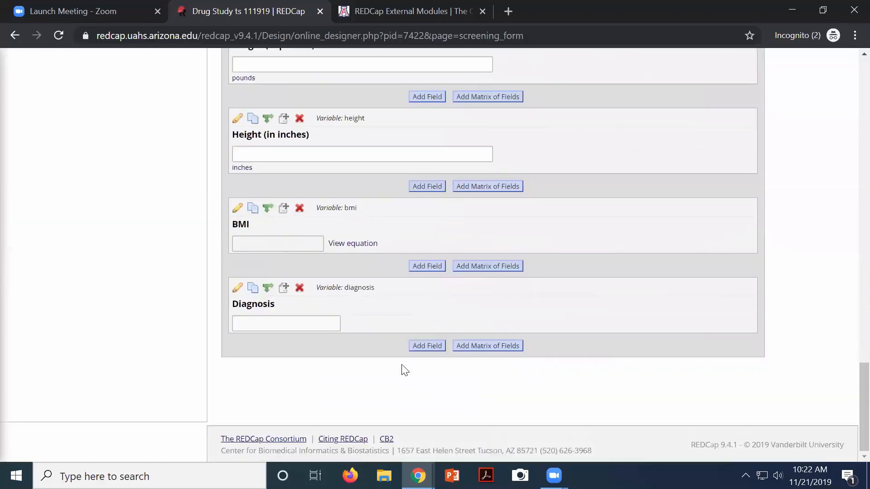
pyautogui.click(238, 210)
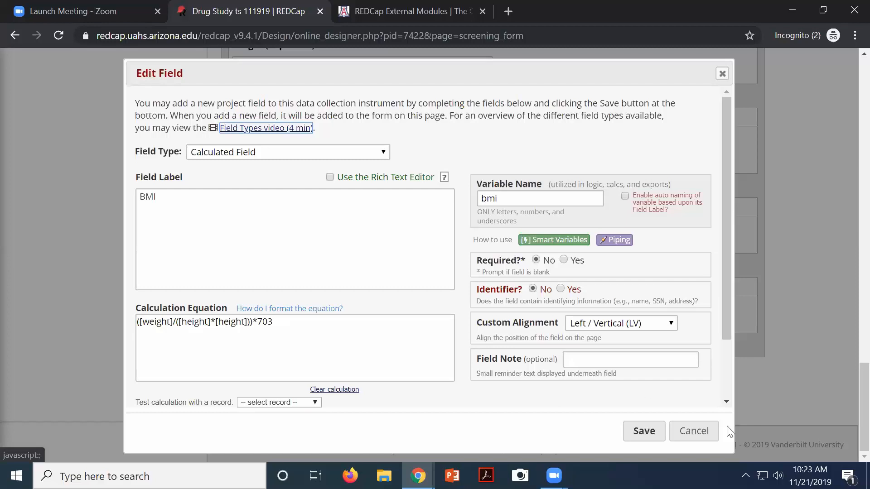
# Save the BMI field's ([weight]/([height]*[height]))*703 calculation in the Edit Field dialog
pyautogui.click(644, 432)
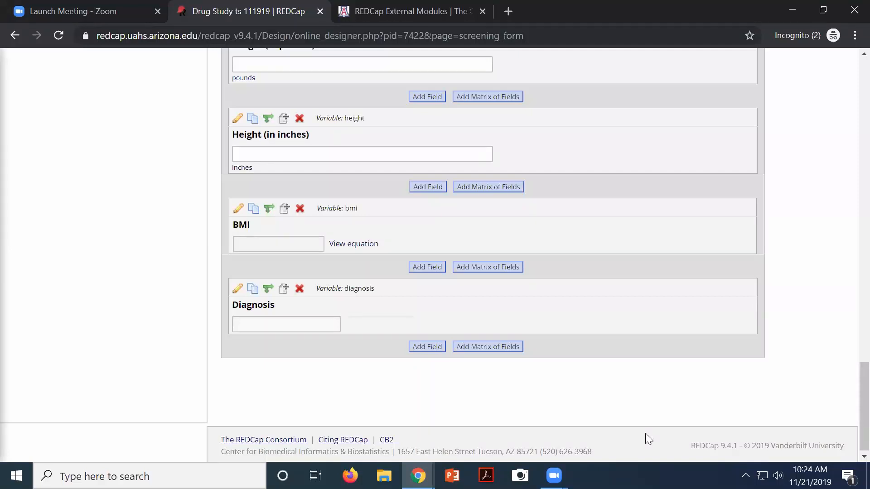
# Go to Data Quality under Applications to see its predefined rules
pyautogui.scroll(15, 90, 304)
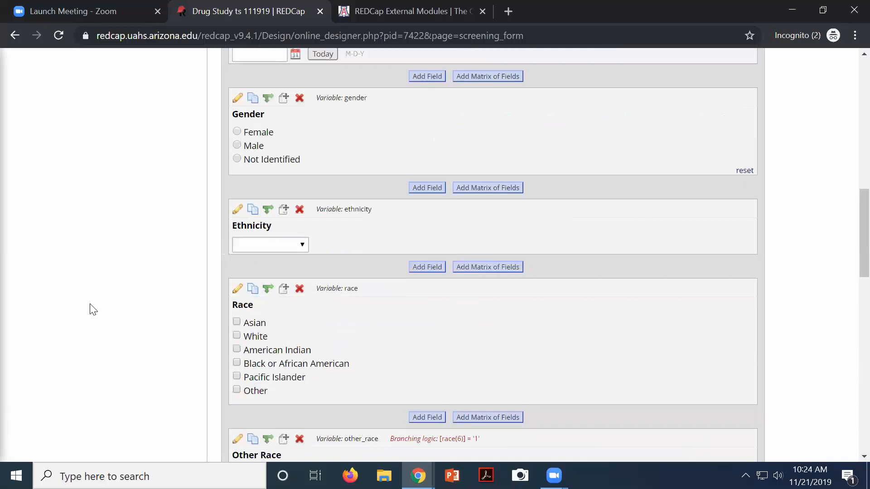
pyautogui.scroll(10, 93, 301)
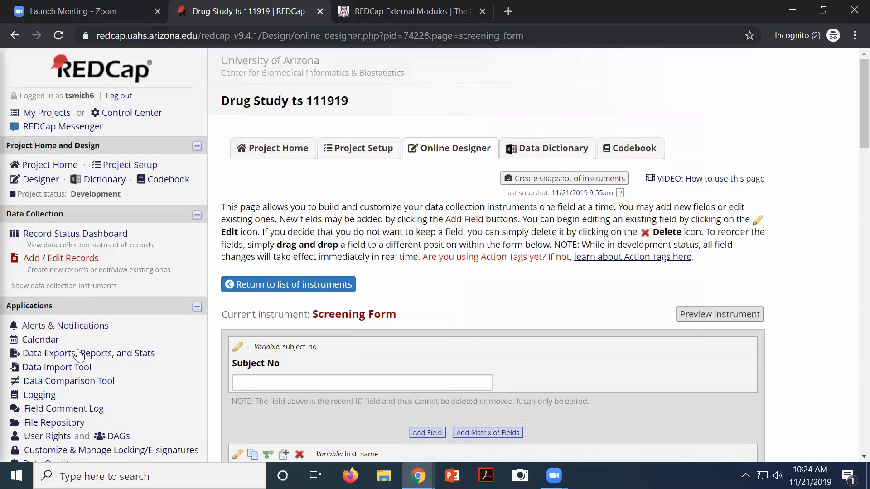
pyautogui.scroll(-1, 50, 349)
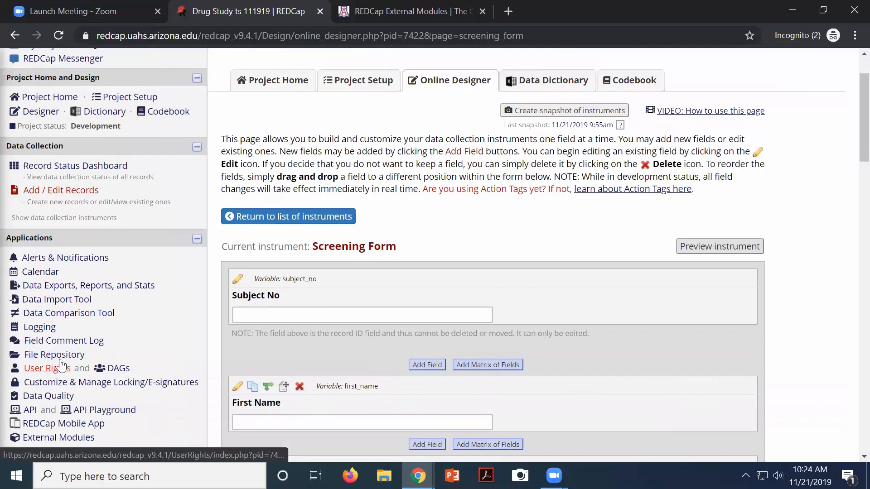
pyautogui.scroll(-1, 61, 362)
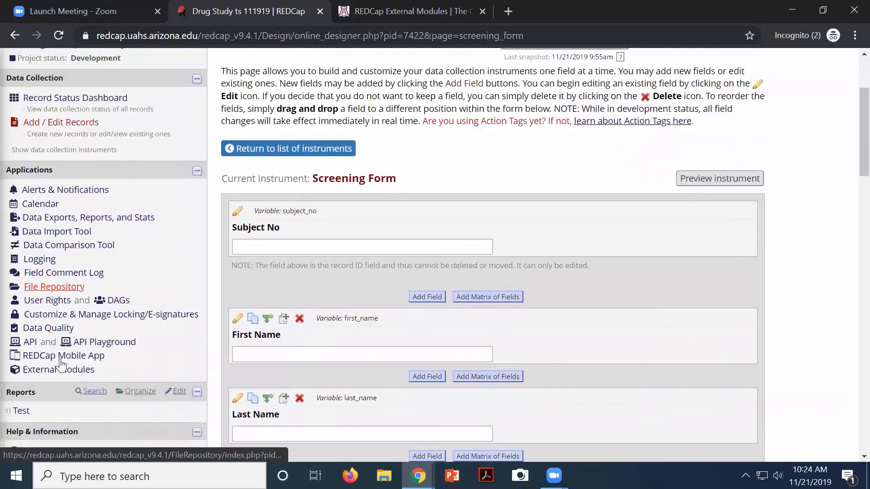
pyautogui.click(47, 332)
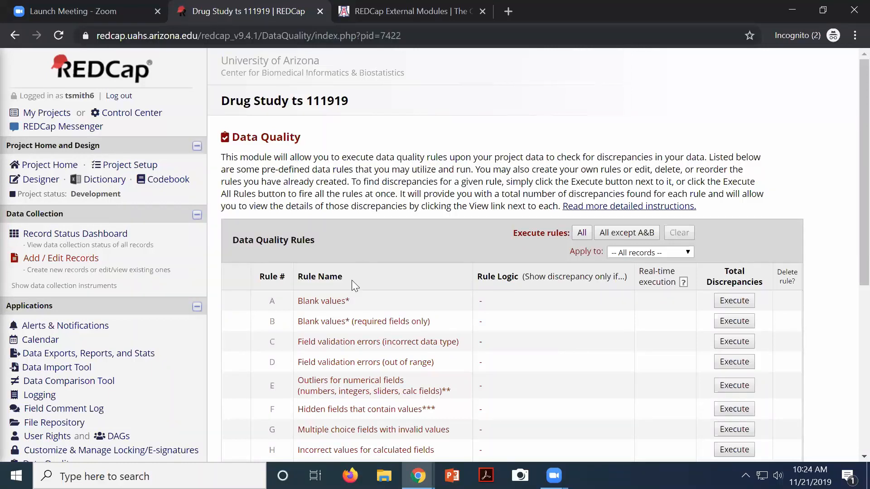
pyautogui.scroll(-3, 353, 279)
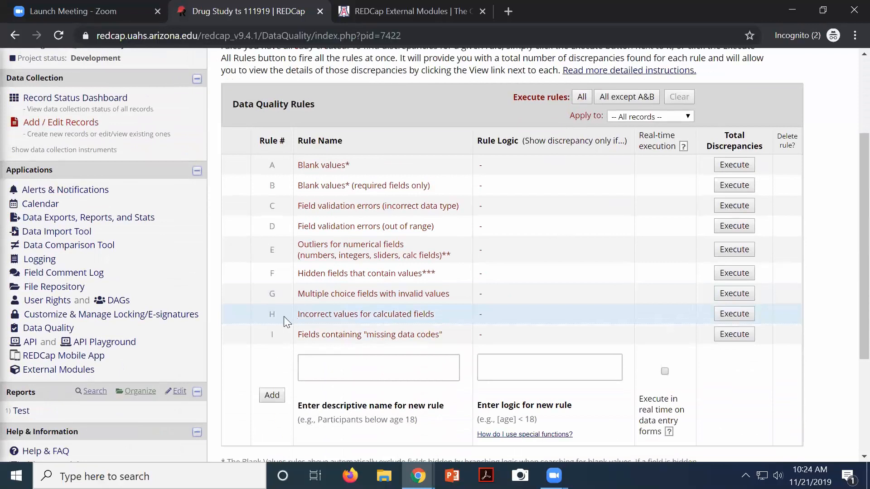
pyautogui.moveTo(300, 313); pyautogui.dragTo(397, 317)
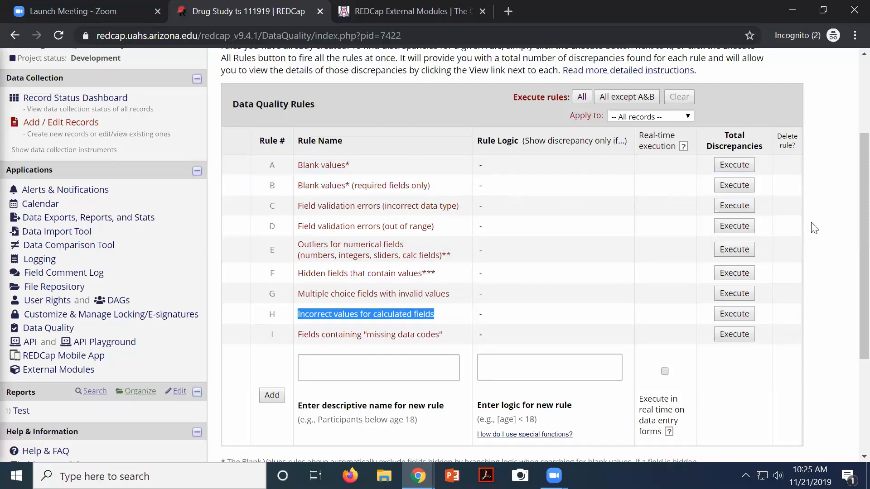
# Execute the required-fields blank rule B (0 discrepancies) and the all-fields blank rule A (286)
pyautogui.click(724, 185)
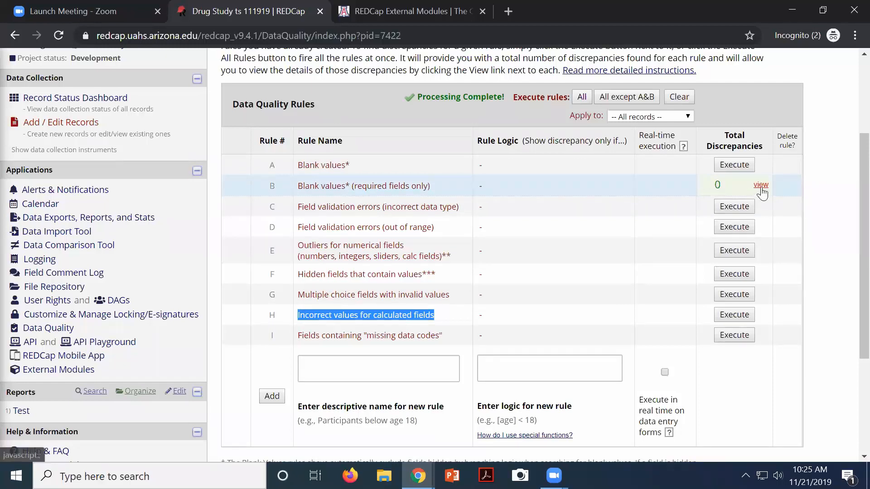
pyautogui.click(730, 166)
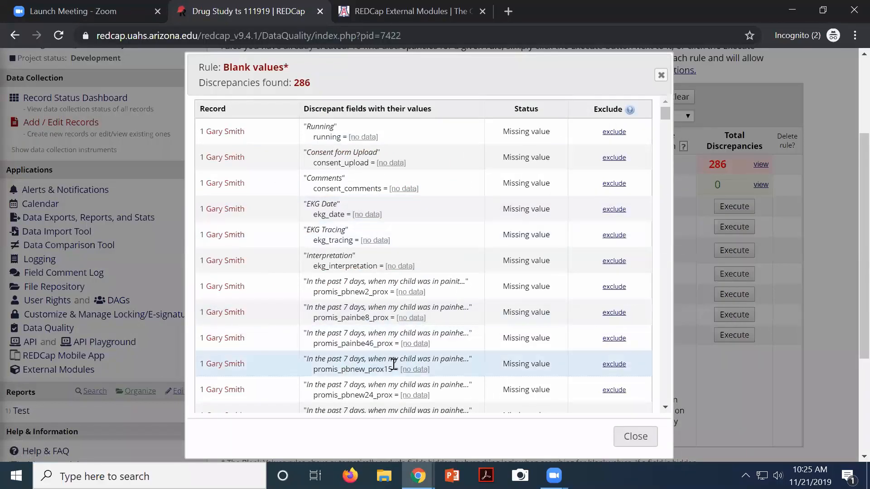
pyautogui.click(634, 436)
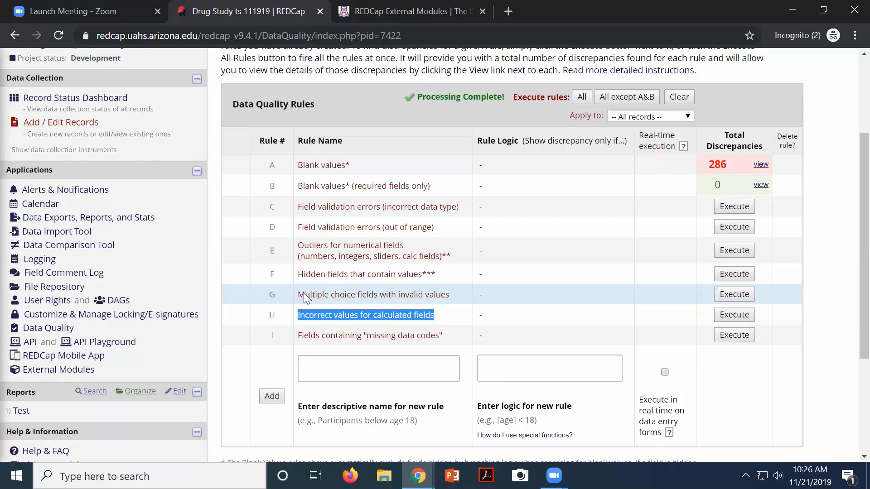
pyautogui.click(756, 163)
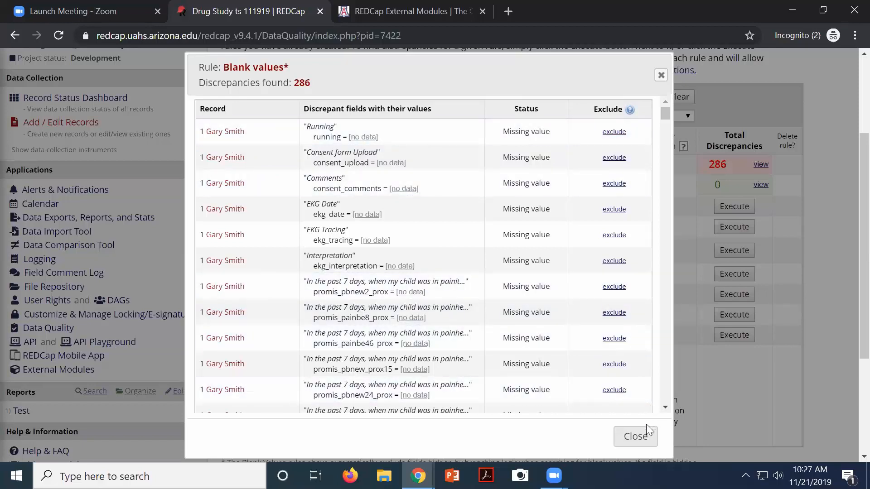
pyautogui.click(636, 437)
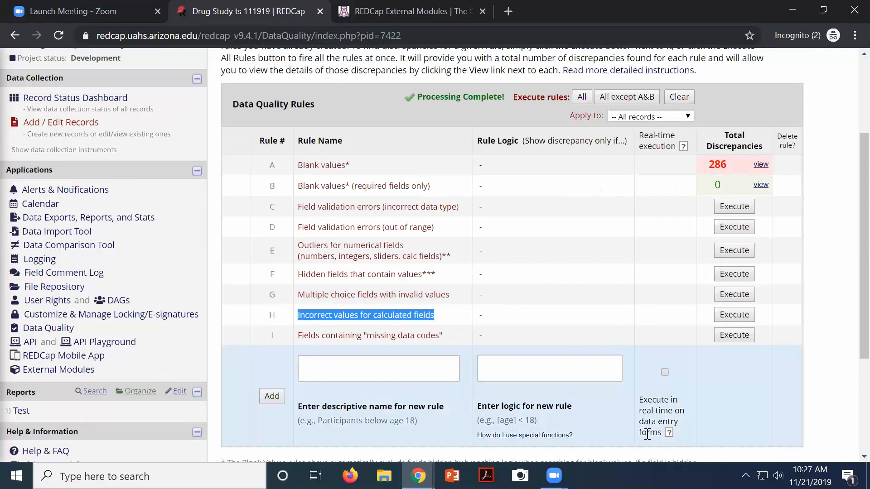
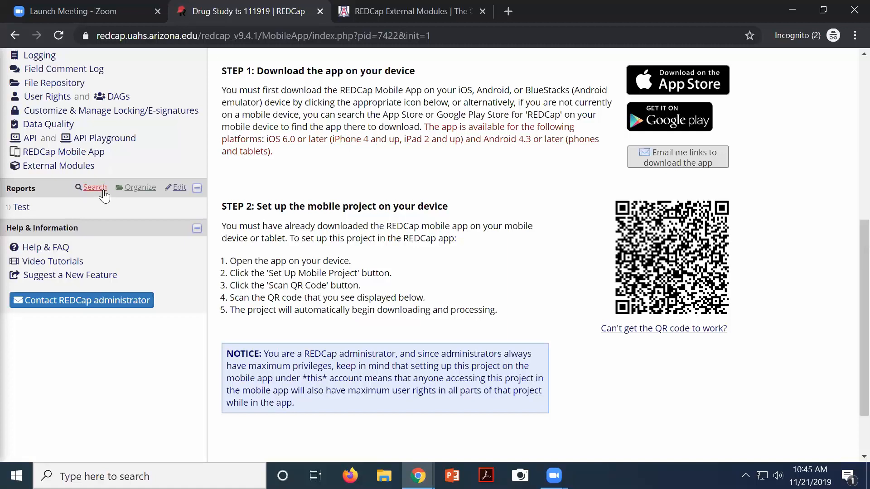
# Return to the top of the project menu and open Designer to list the four instruments
pyautogui.scroll(7, 104, 195)
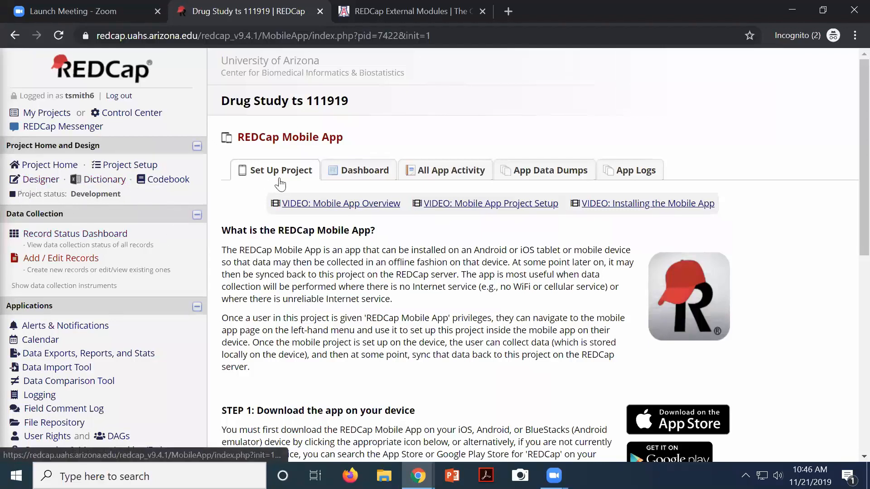
pyautogui.moveTo(45, 165); pyautogui.dragTo(43, 185)
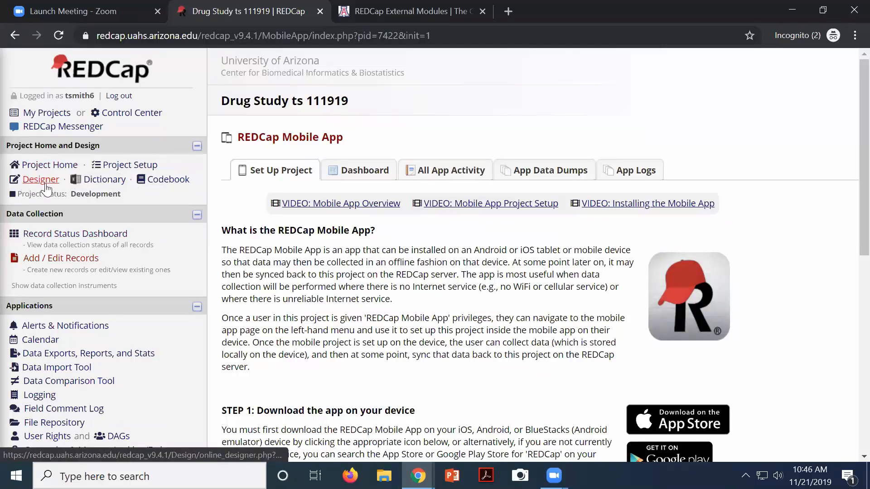
pyautogui.click(46, 181)
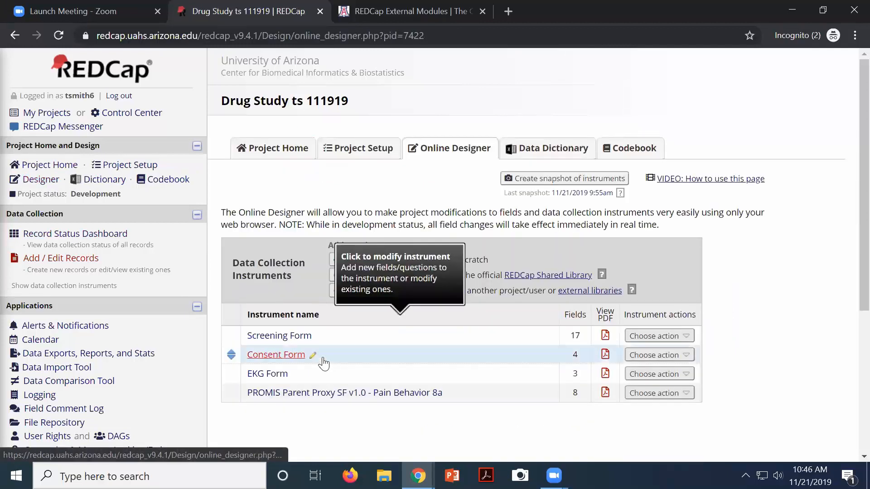
# Open the Consent Form instrument and start a new field at the top with Add Field
pyautogui.click(281, 355)
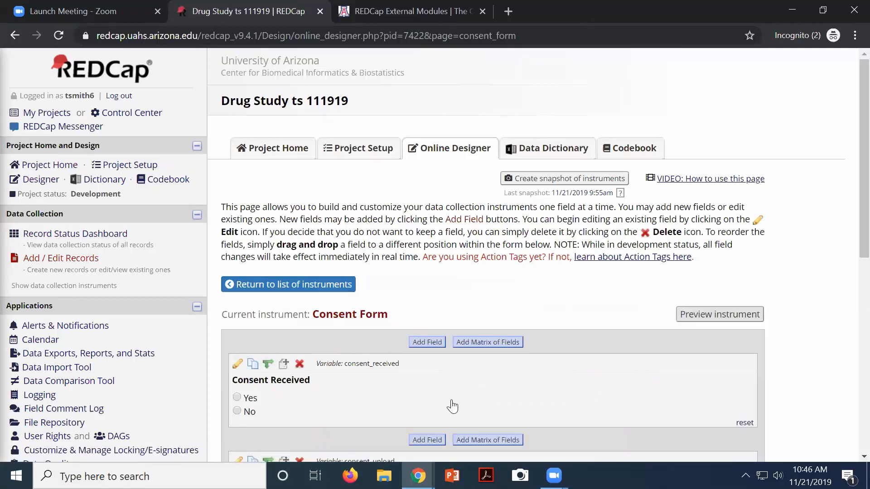
pyautogui.click(437, 342)
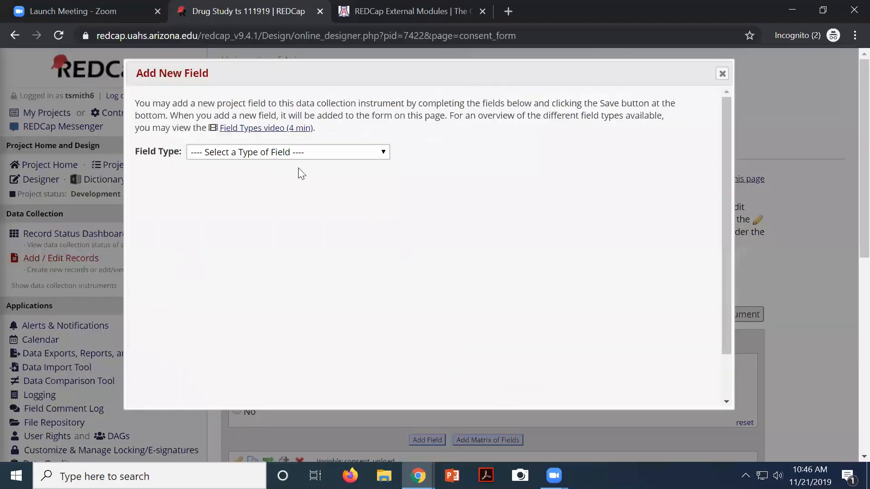
# Make the new field Descriptive Text labelled 'Video' with variable vodep, then open a new browser tab
pyautogui.click(272, 154)
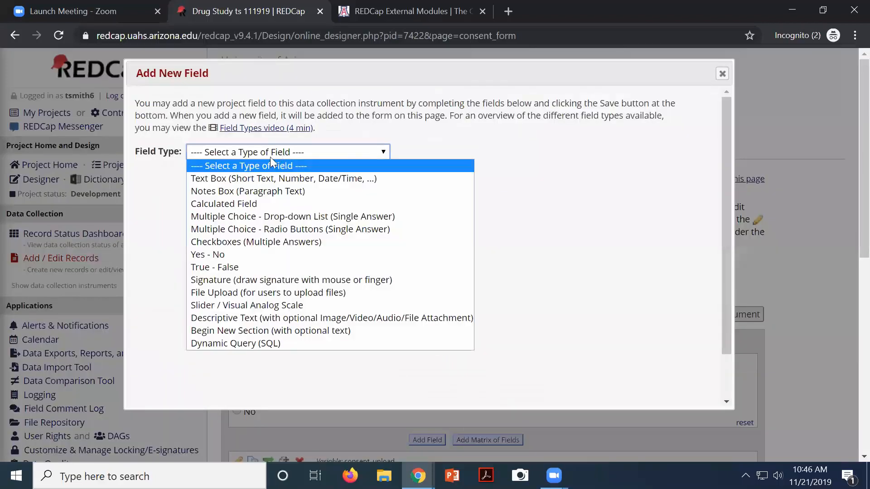
pyautogui.click(260, 316)
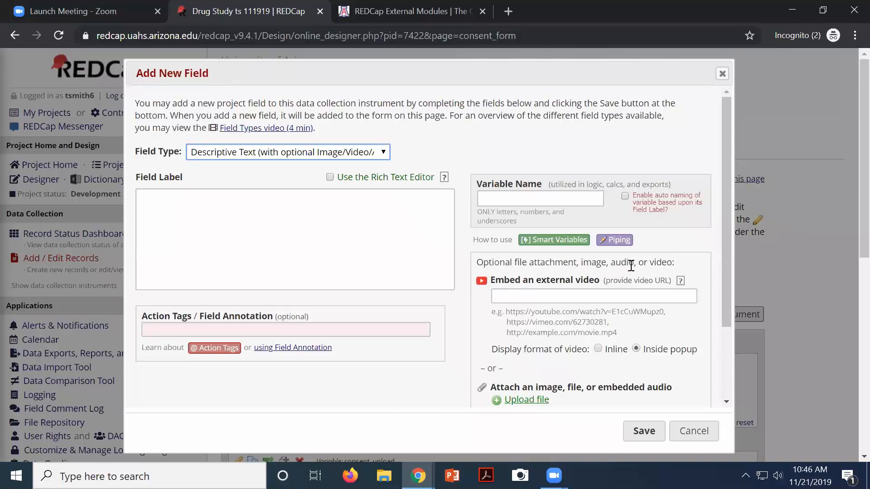
pyautogui.click(295, 222)
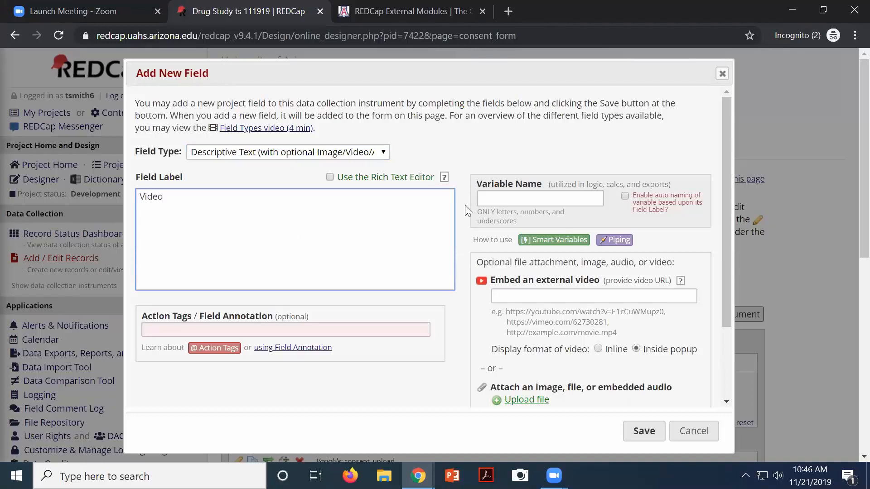
pyautogui.click(491, 193)
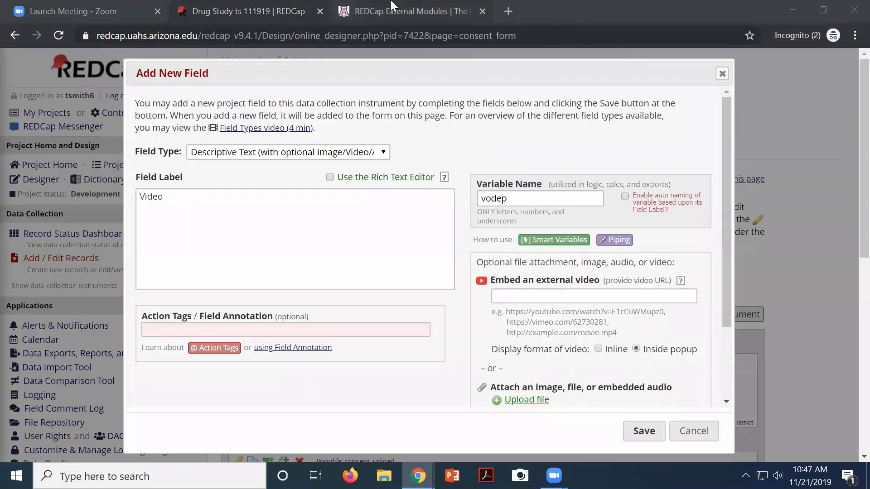
pyautogui.click(507, 11)
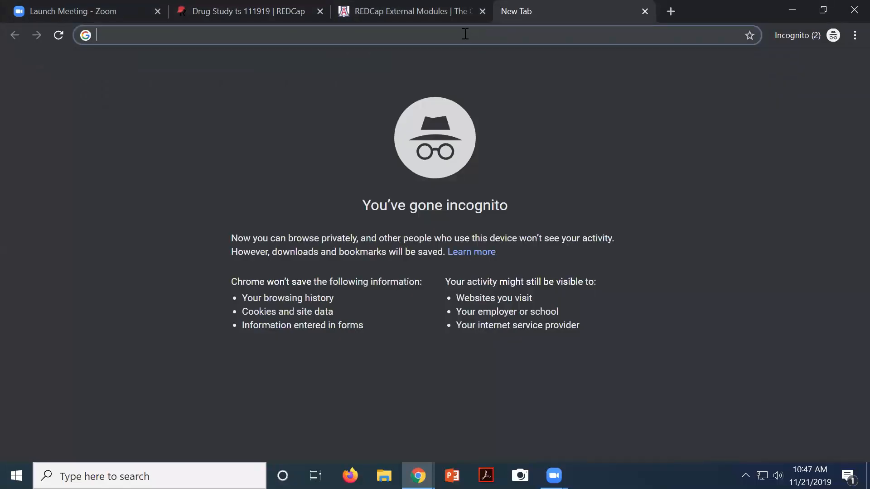
# Go to youtube.com and open the America's Got Talent Champions 2019 golden buzzer video
pyautogui.write('you')
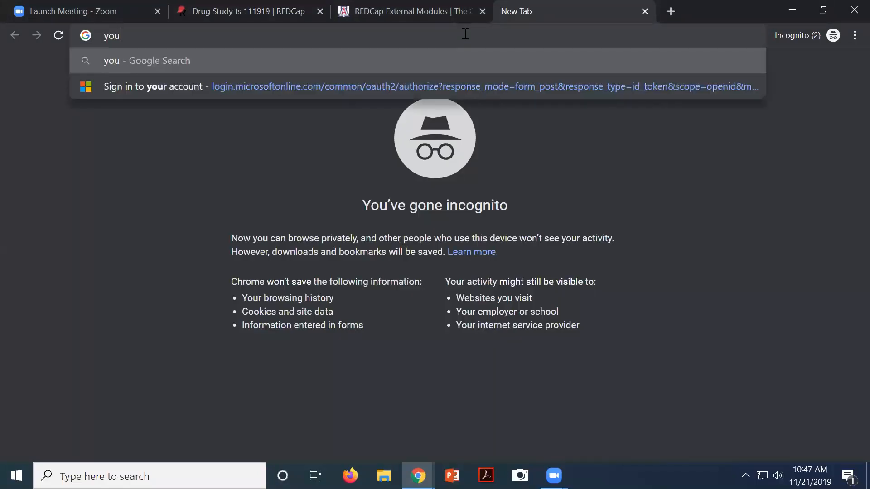
pyautogui.write('tube.com')
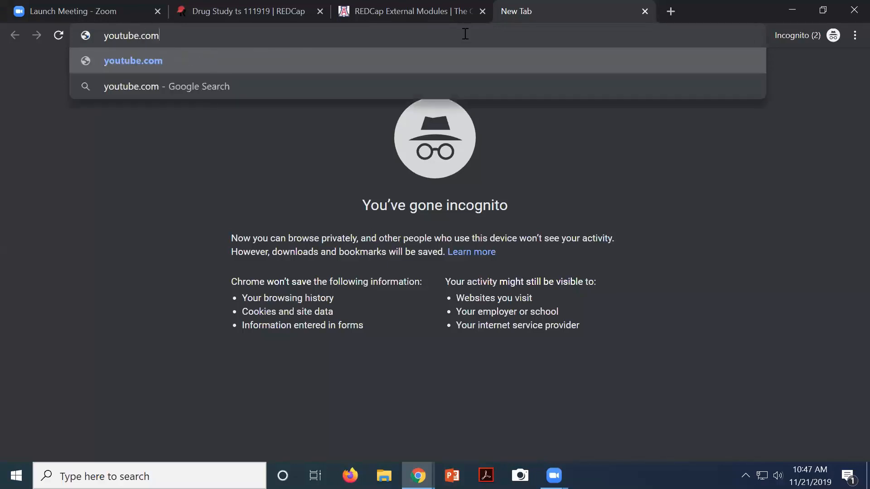
pyautogui.press('Return')
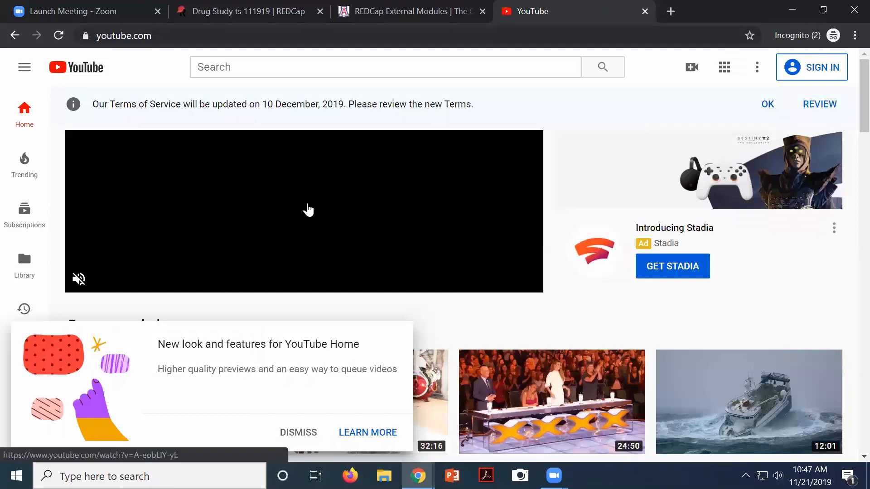
pyautogui.scroll(-4, 397, 254)
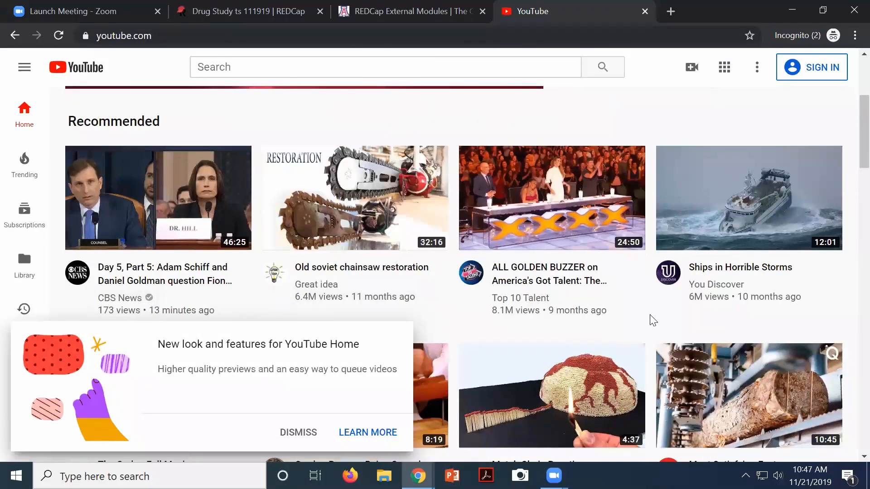
pyautogui.moveTo(532, 261)
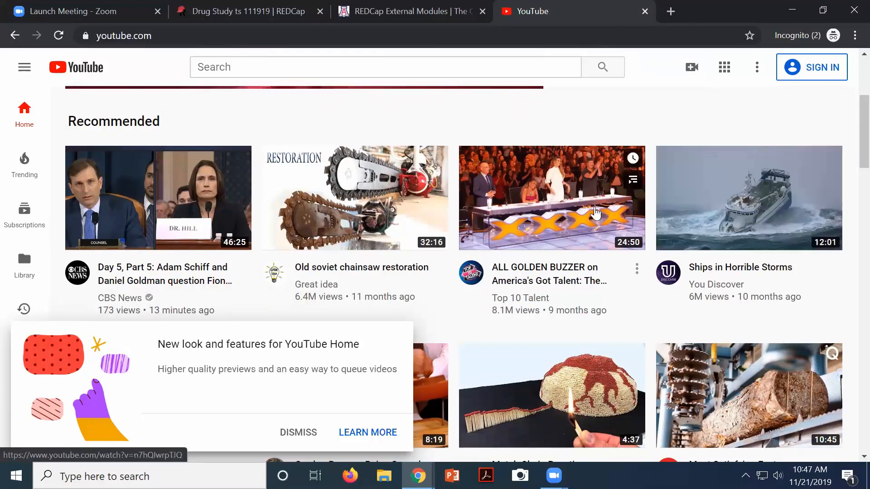
pyautogui.click(542, 205)
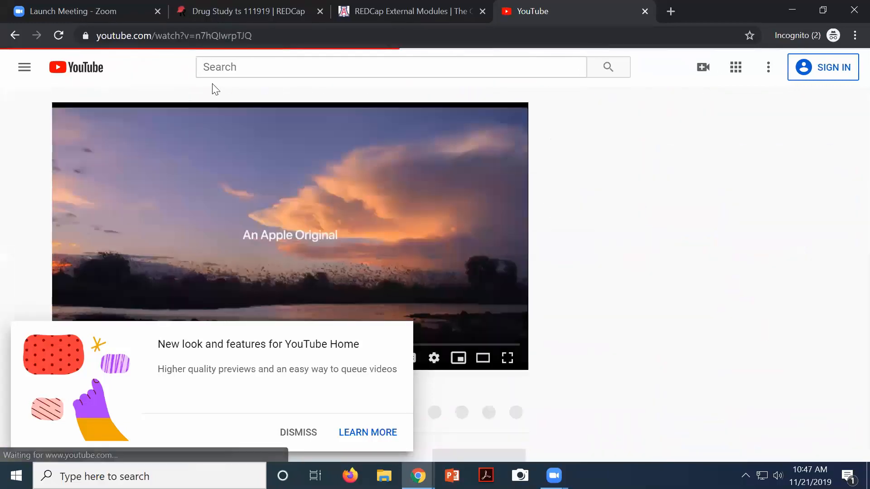
# Copy the video's URL past the YouTube TV and sign-in prompts, then close the tab
pyautogui.click(255, 40)
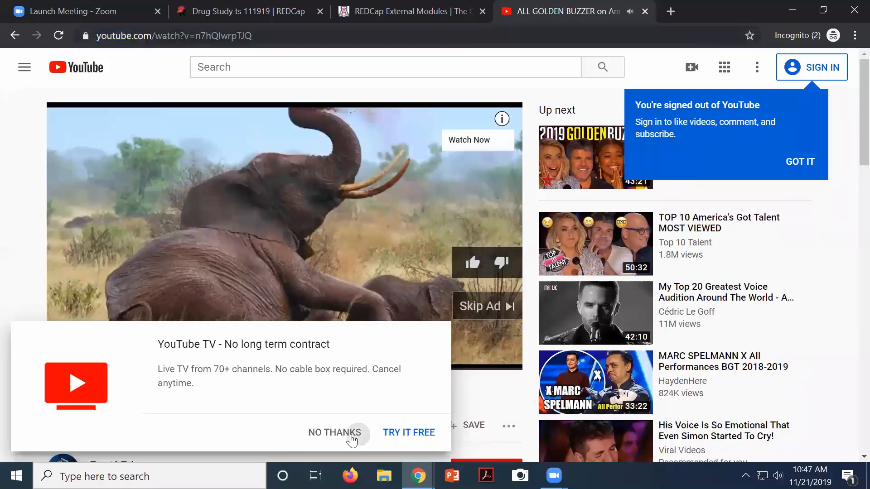
pyautogui.click(354, 438)
pyautogui.click(348, 427)
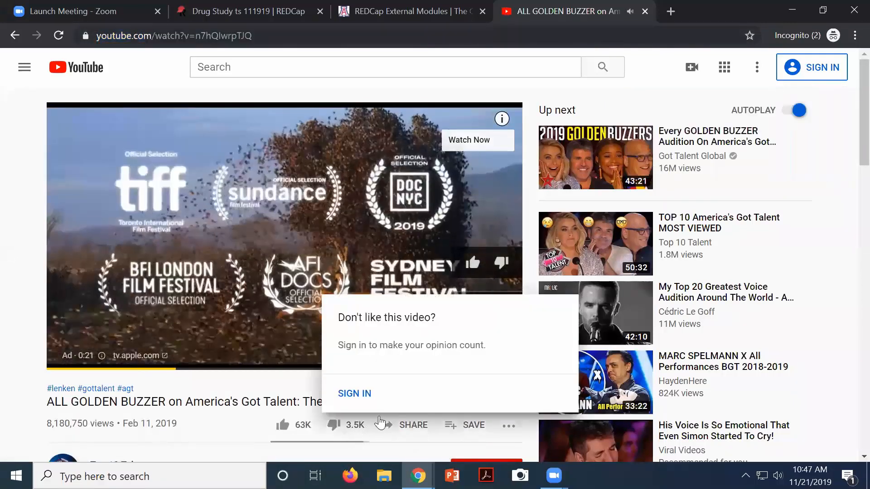
pyautogui.click(289, 286)
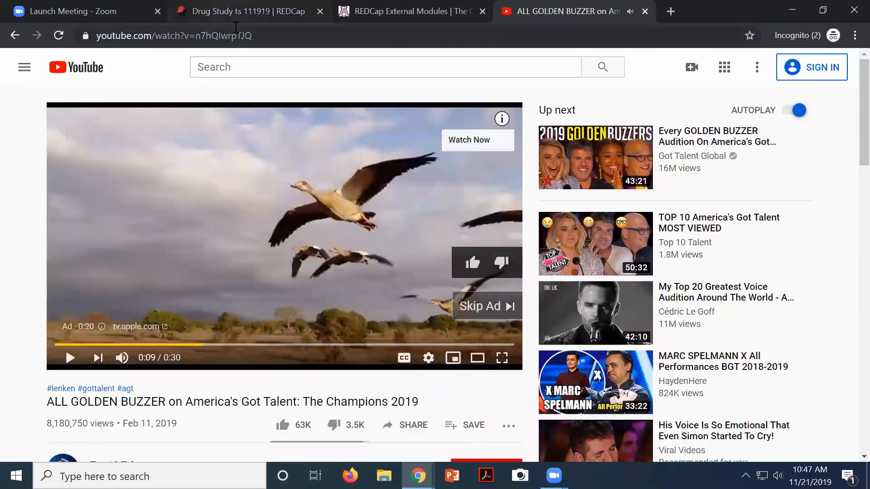
pyautogui.click(257, 36)
pyautogui.hotkey('ctrl', 'c')
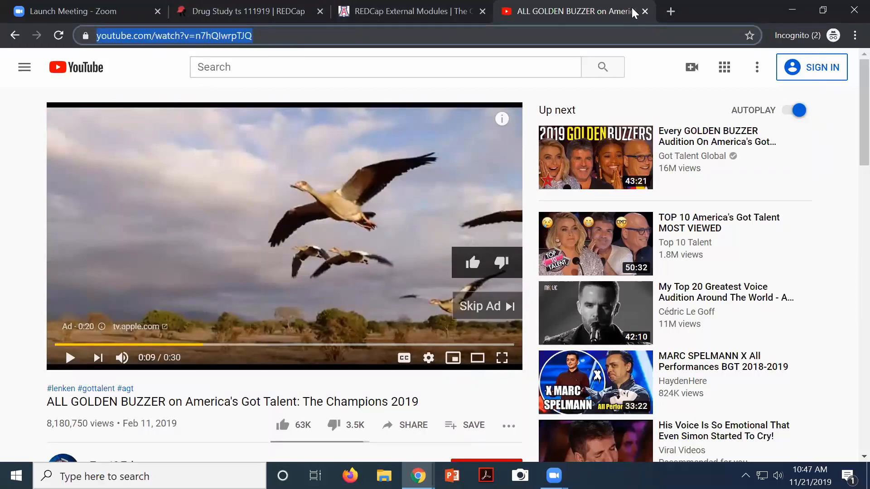
pyautogui.click(645, 12)
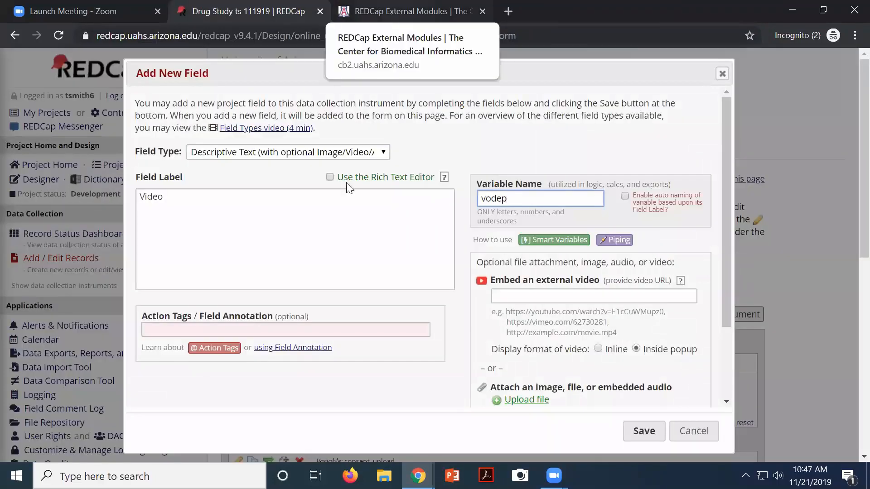
# Paste the YouTube link as the external video URL and save the vodep field
pyautogui.click(590, 296)
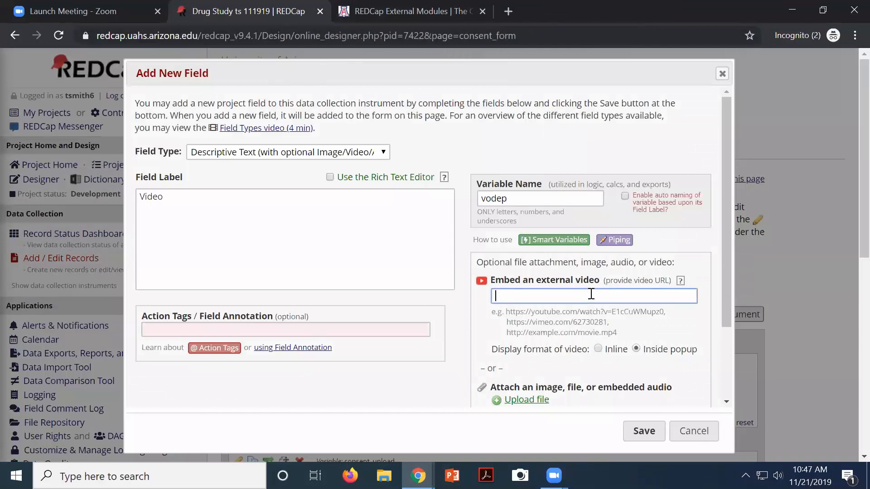
pyautogui.hotkey('ctrl', 'v')
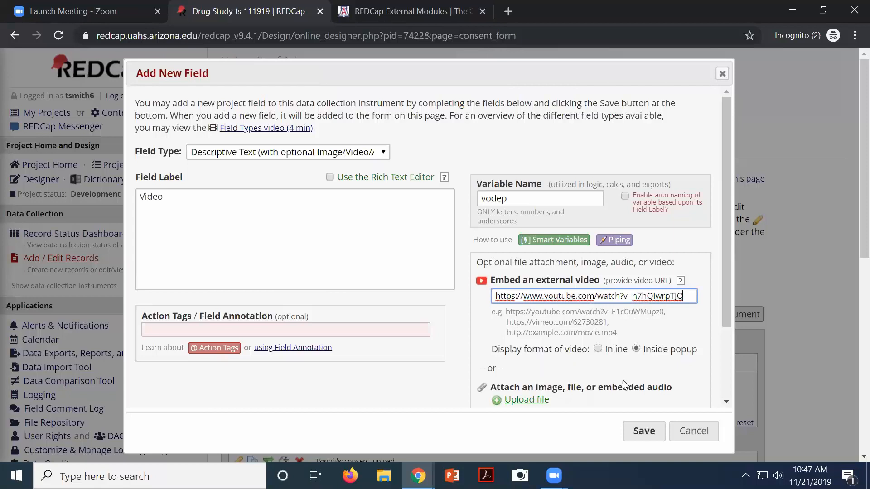
pyautogui.scroll(-2, 623, 384)
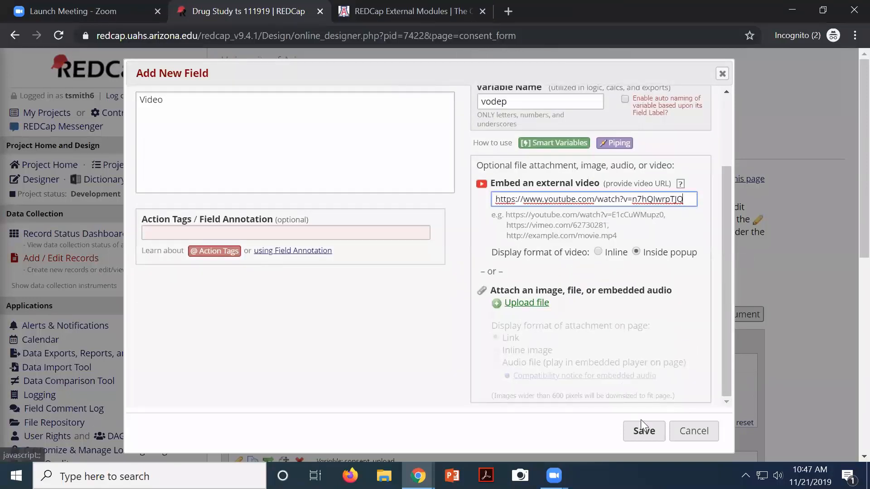
pyautogui.click(643, 430)
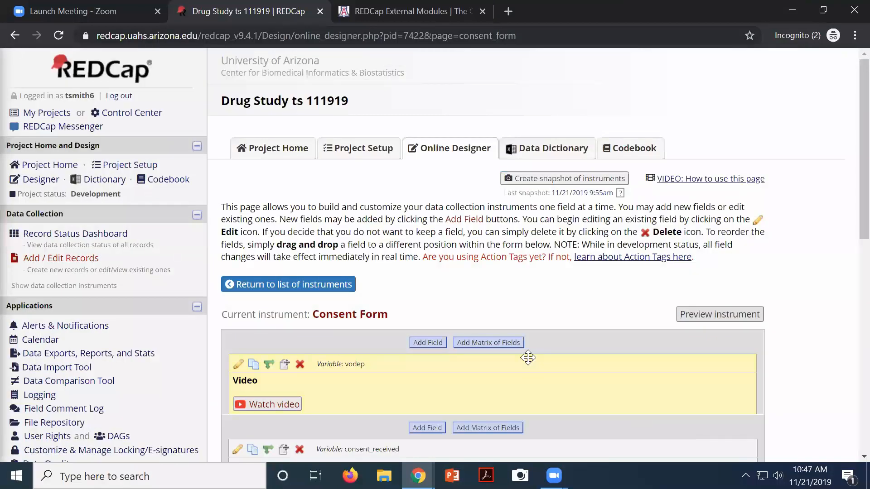
# Open the Record Status Dashboard showing all 14 records
pyautogui.scroll(-3, 152, 161)
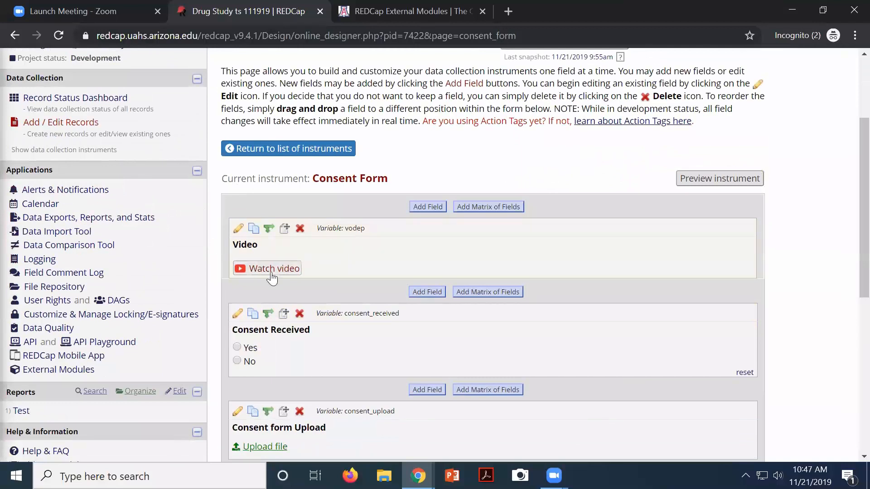
pyautogui.scroll(3, 122, 136)
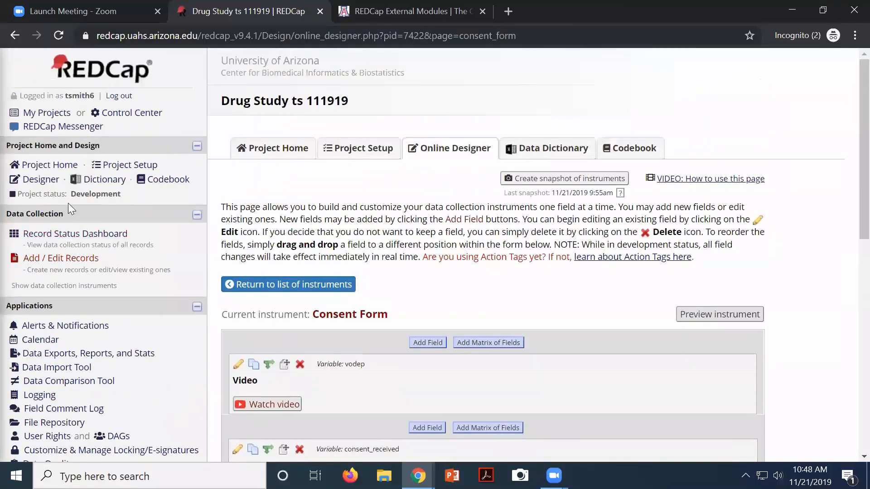
pyautogui.click(95, 232)
pyautogui.scroll(-1, 295, 361)
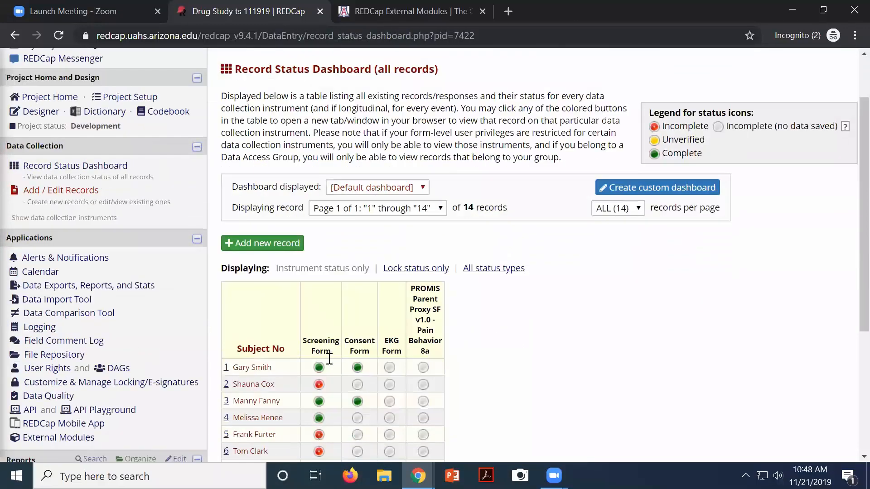
# Play the Watch video popup on record 1's Consent Form, close it, and return to Designer
pyautogui.click(358, 367)
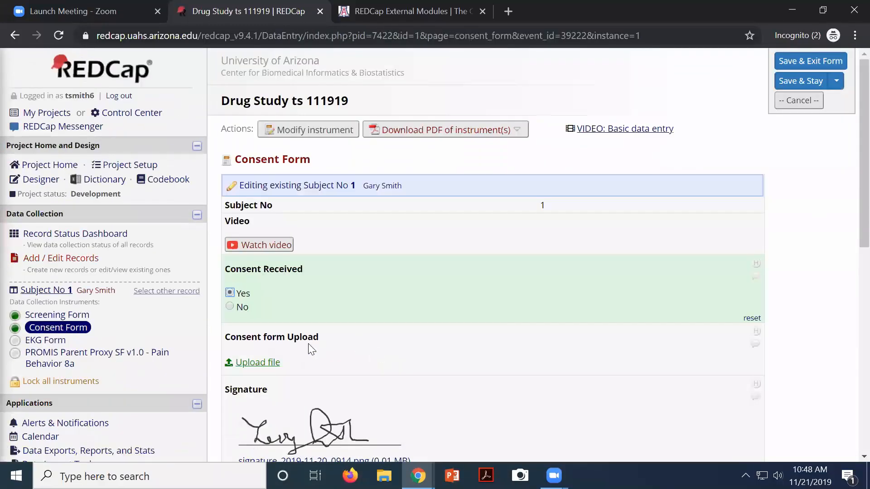
pyautogui.scroll(-1, 200, 201)
pyautogui.click(277, 181)
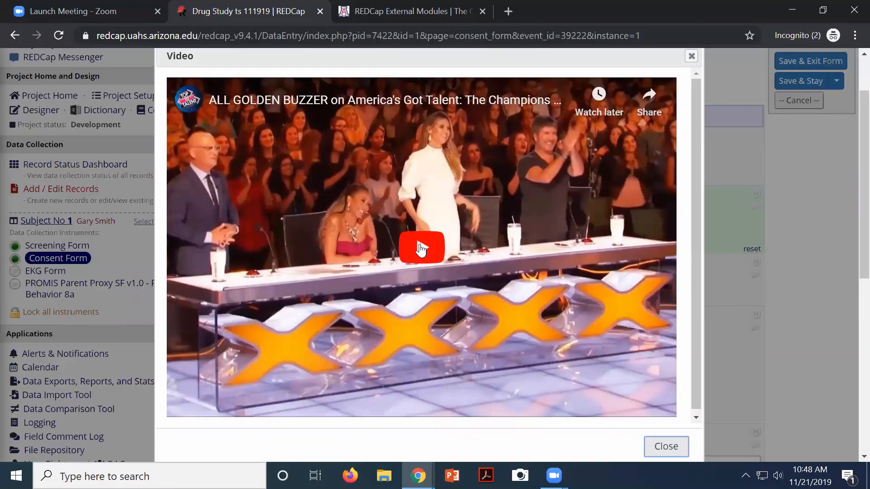
pyautogui.scroll(2, 693, 184)
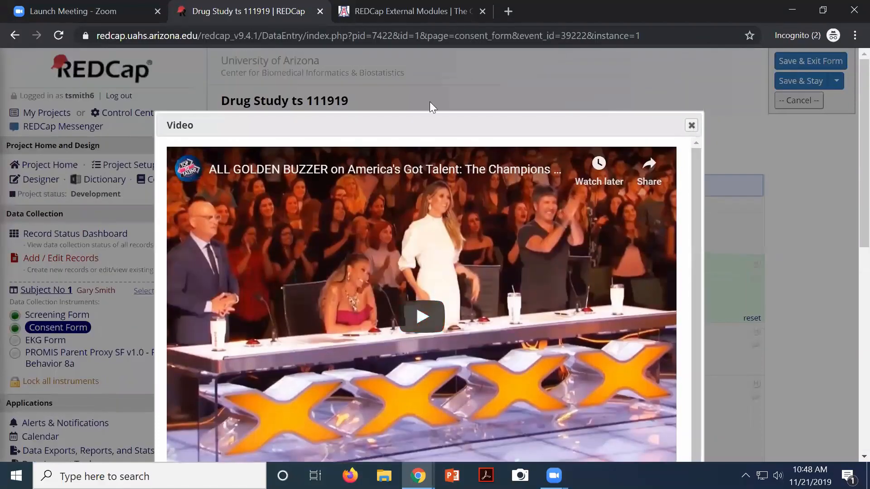
pyautogui.click(691, 125)
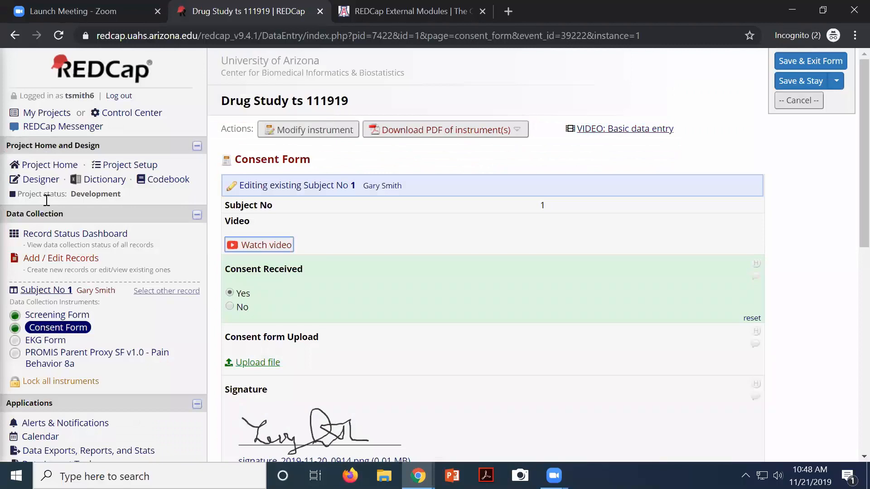
pyautogui.click(41, 179)
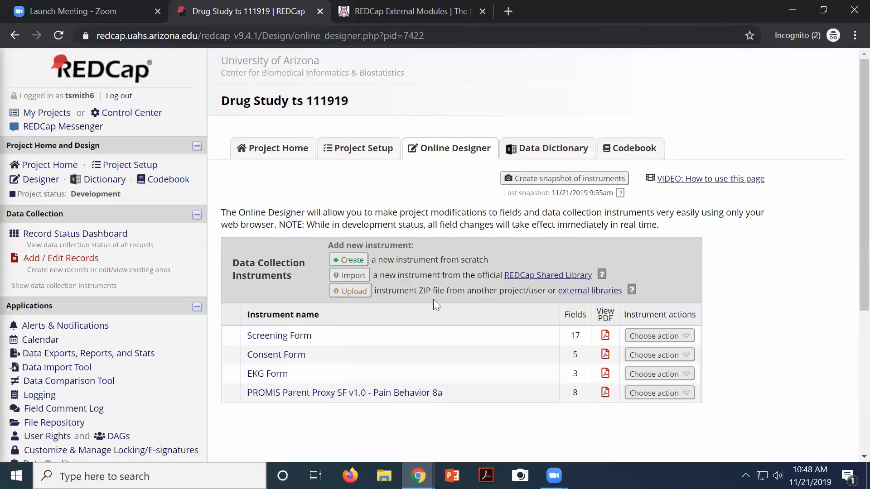
# Change the Consent Form's vodep video display format to Inline and save the field
pyautogui.click(263, 361)
pyautogui.scroll(-2, 313, 346)
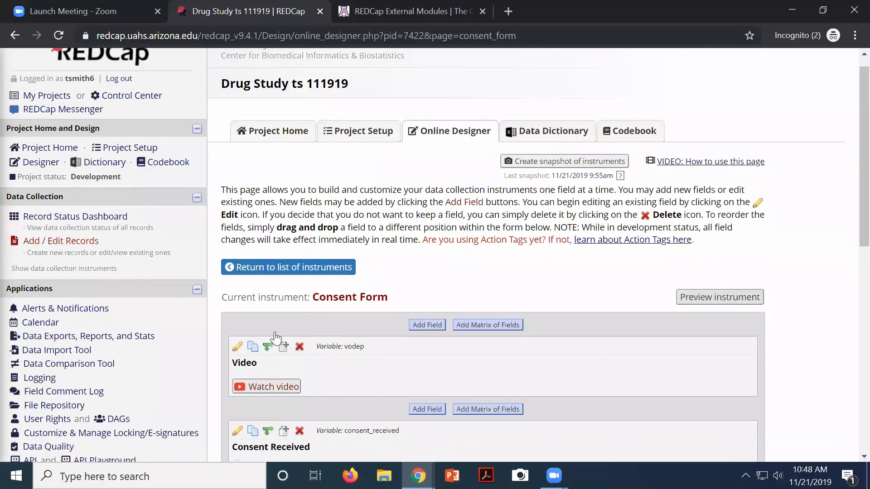
pyautogui.click(237, 296)
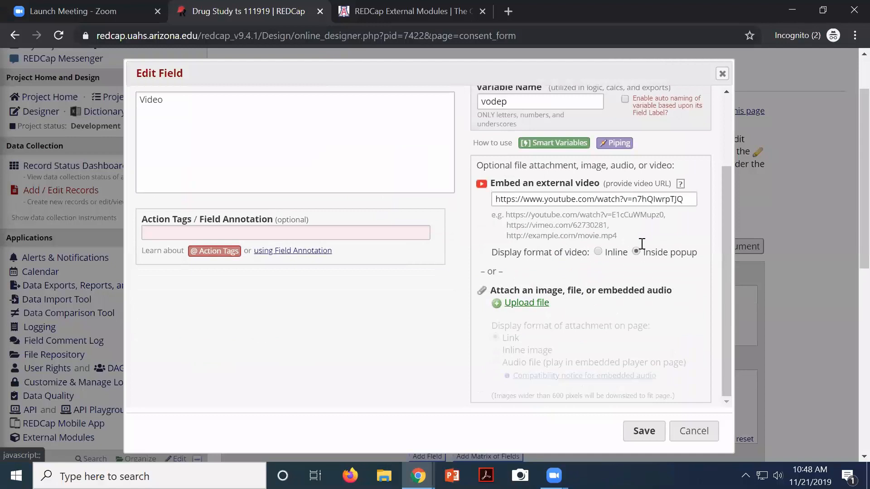
pyautogui.moveTo(647, 253); pyautogui.dragTo(675, 254)
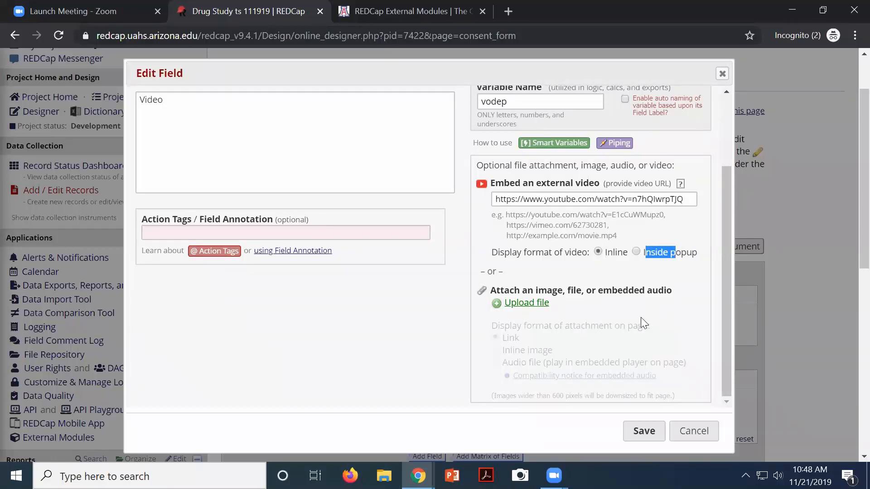
pyautogui.click(644, 432)
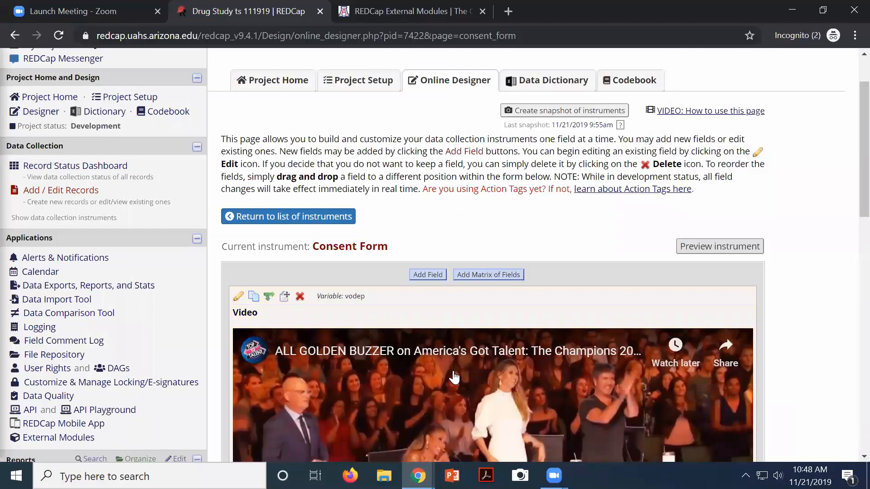
# Go back to the Record Status Dashboard
pyautogui.scroll(-3, 455, 378)
pyautogui.scroll(3, 453, 377)
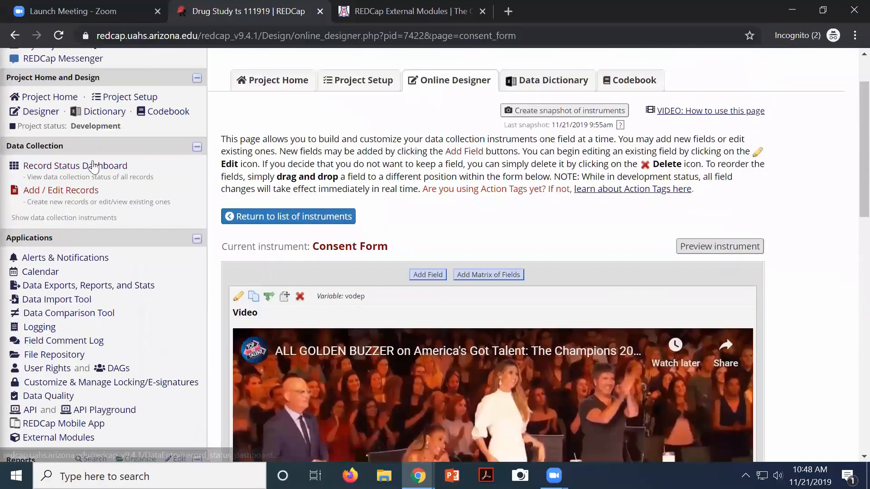
pyautogui.click(94, 165)
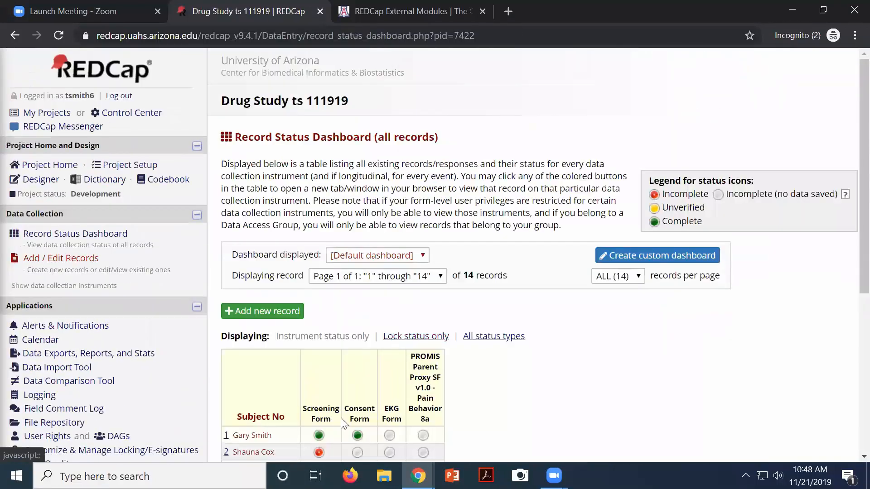
# Open record 1's Consent Form, then play and pause the inline golden buzzer video
pyautogui.click(357, 436)
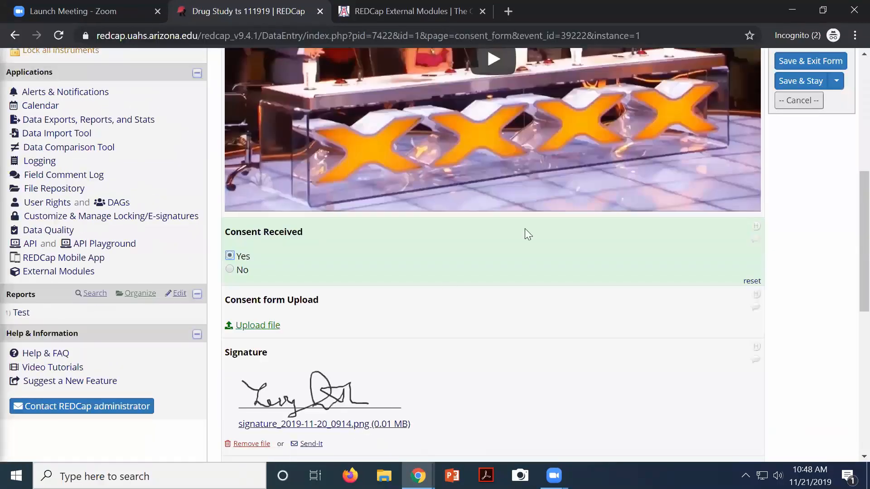
pyautogui.scroll(3, 521, 231)
pyautogui.click(493, 197)
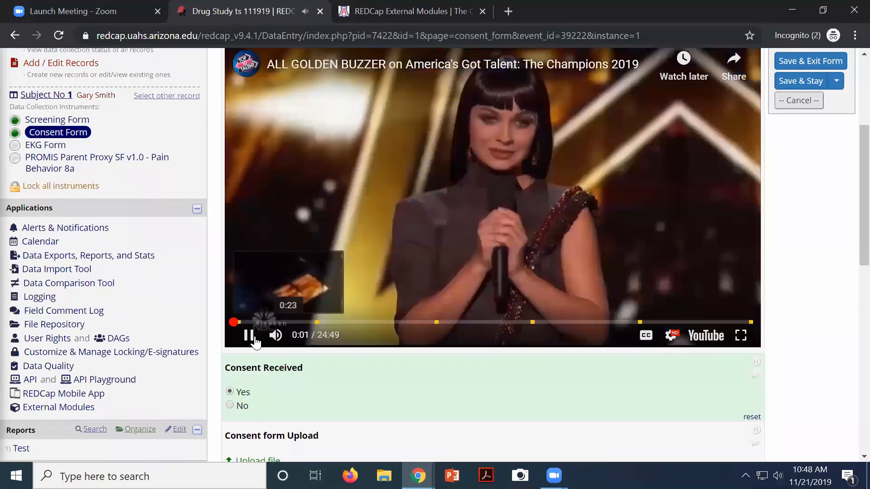
pyautogui.click(255, 341)
pyautogui.scroll(5, 421, 312)
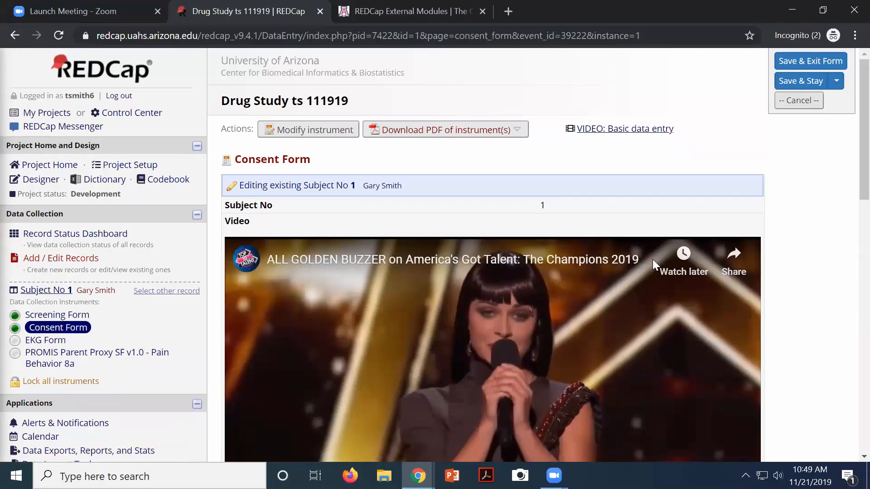
pyautogui.scroll(-3, 572, 350)
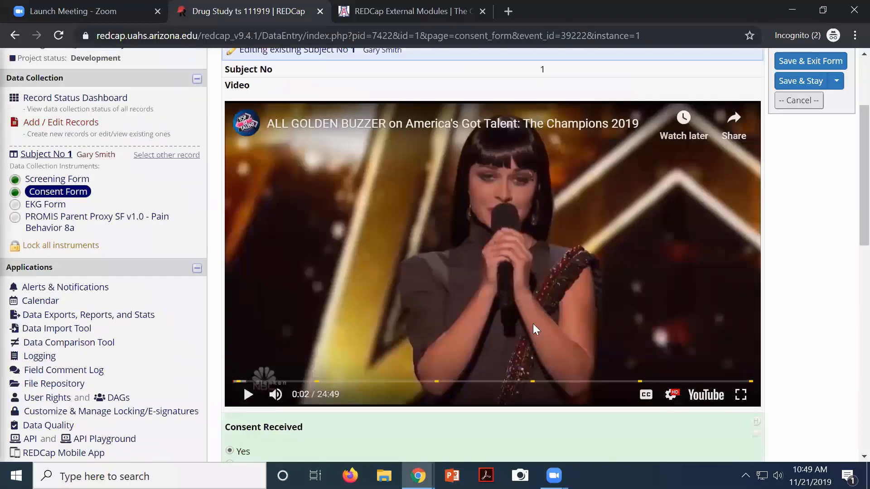
pyautogui.scroll(3, 488, 279)
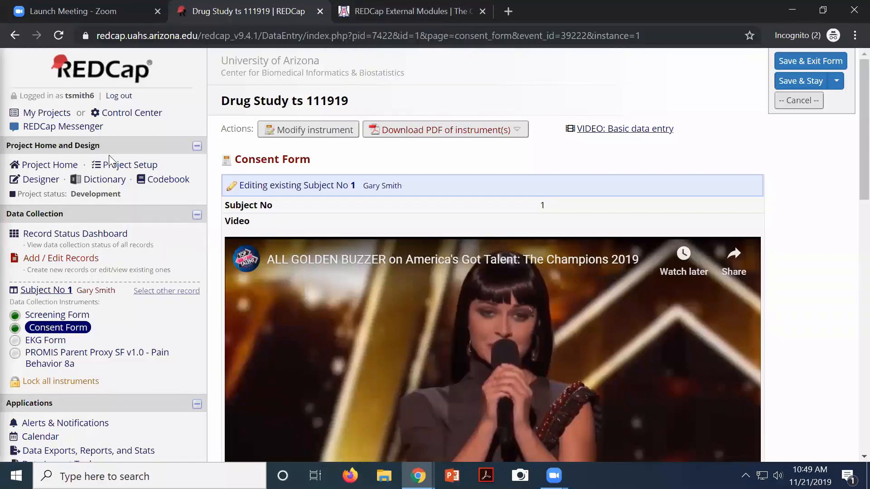
# Open Project Setup for Drug Study ts 111919 and scroll back up to its 0-of-7 checklist
pyautogui.click(128, 166)
pyautogui.scroll(-6, 252, 211)
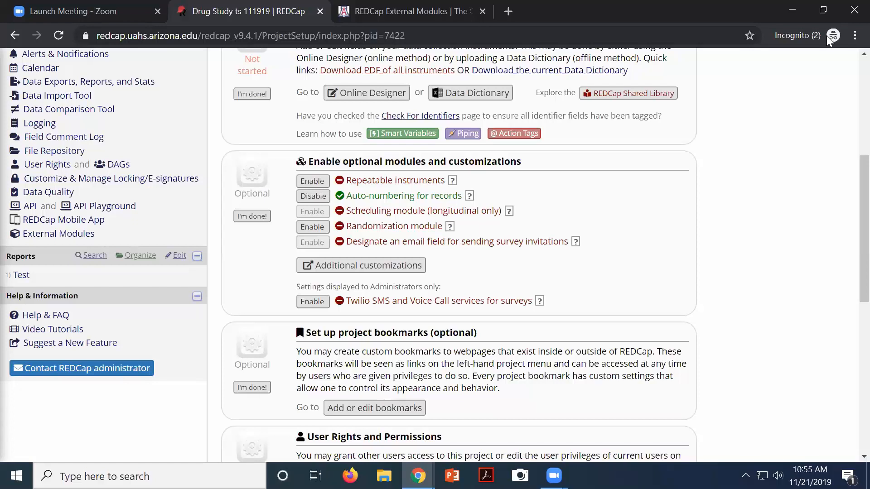
pyautogui.scroll(2, 353, 198)
pyautogui.scroll(3, 353, 199)
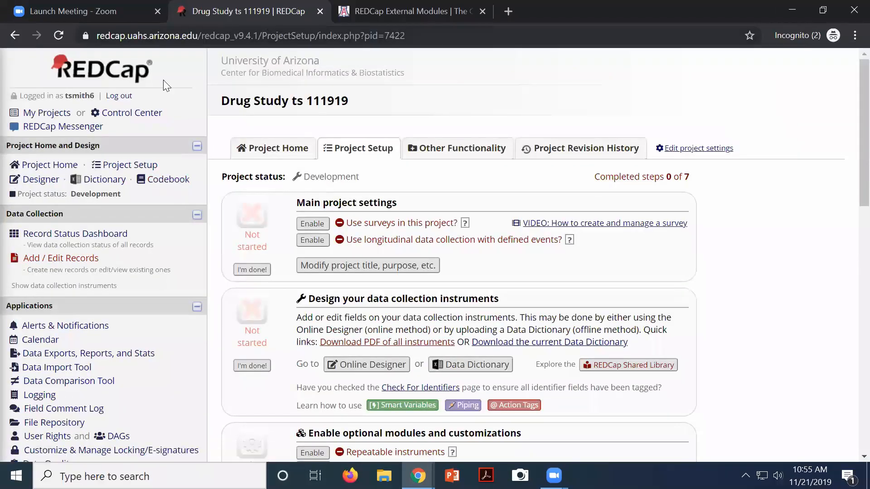
# Open the Drug Study project's Consent Form instrument in the Online Designer
pyautogui.click(40, 180)
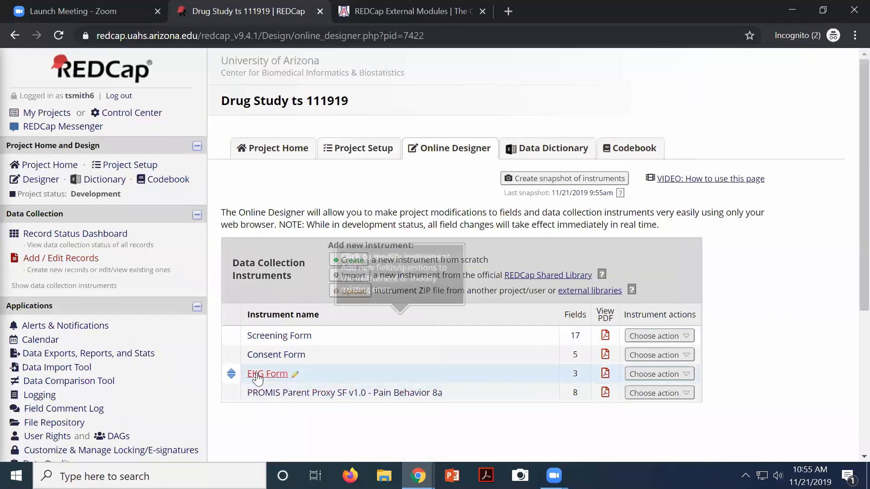
pyautogui.click(272, 356)
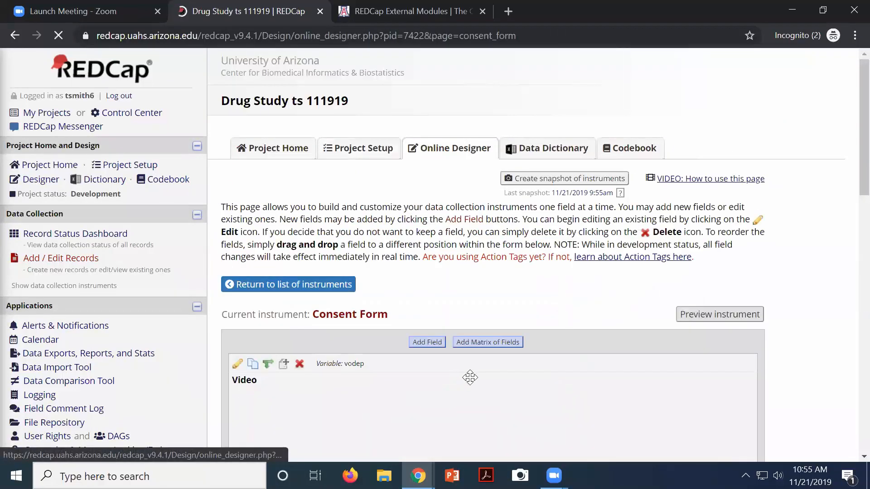
pyautogui.scroll(-5, 310, 193)
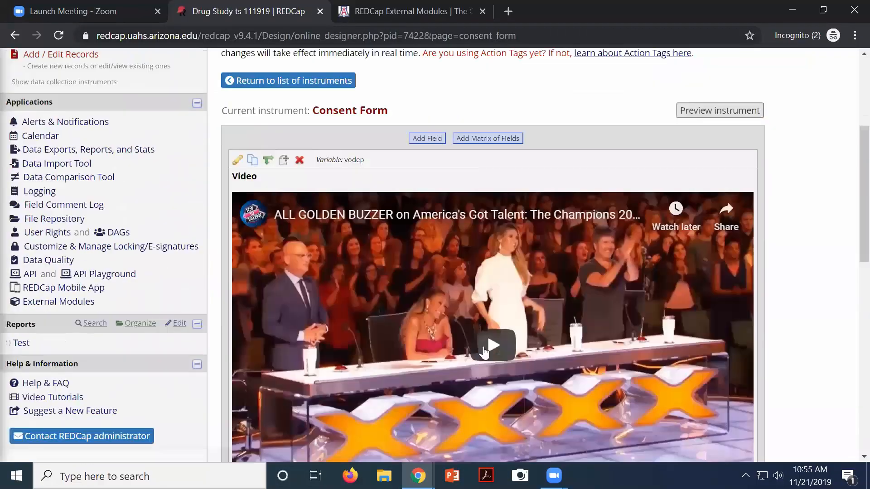
# Inspect the vodep YouTube video field's settings, then cancel without changes
pyautogui.click(237, 160)
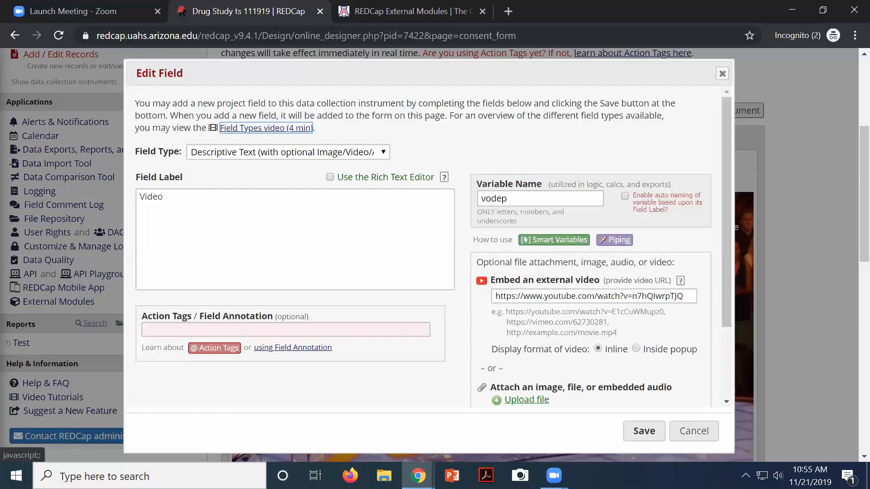
pyautogui.scroll(-2, 572, 388)
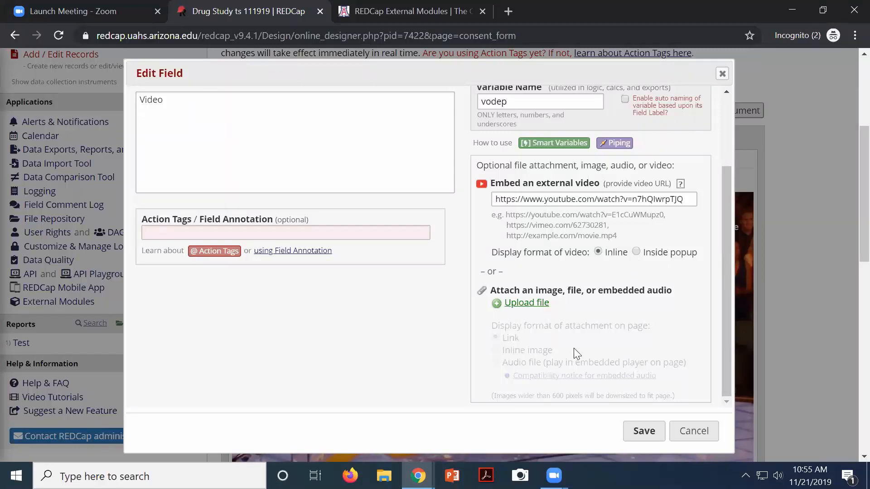
pyautogui.scroll(-1, 577, 353)
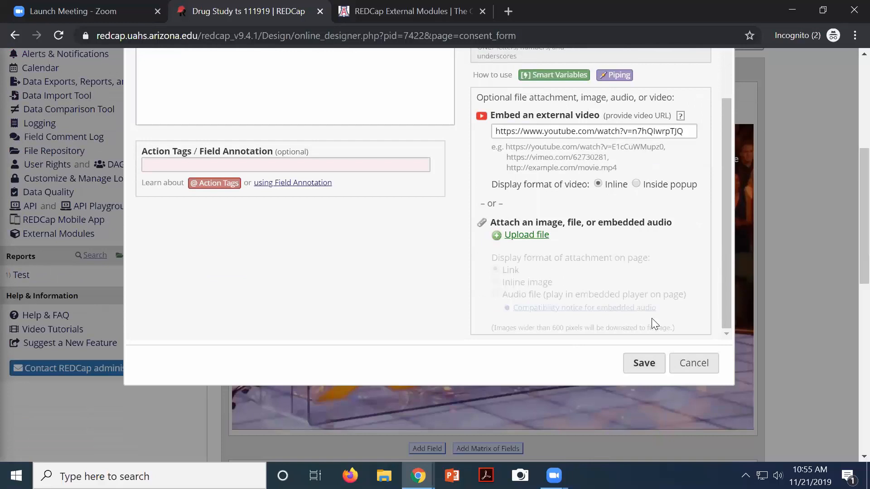
pyautogui.click(682, 369)
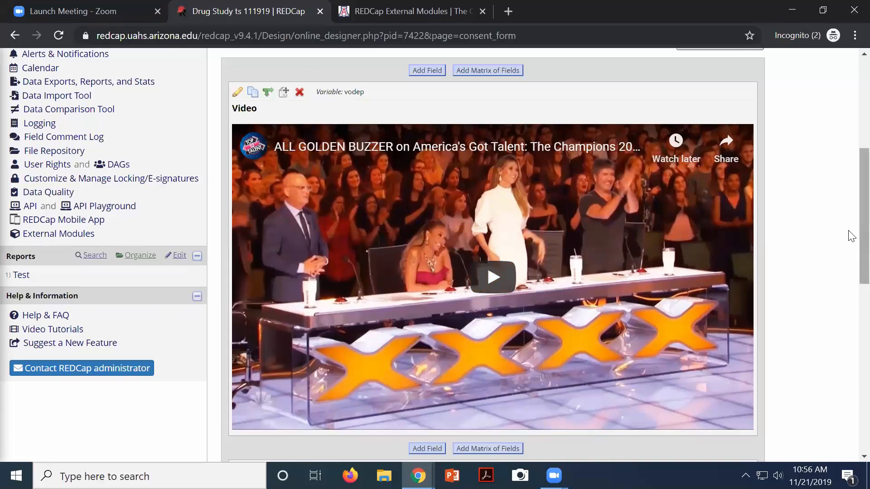
pyautogui.scroll(6, 851, 140)
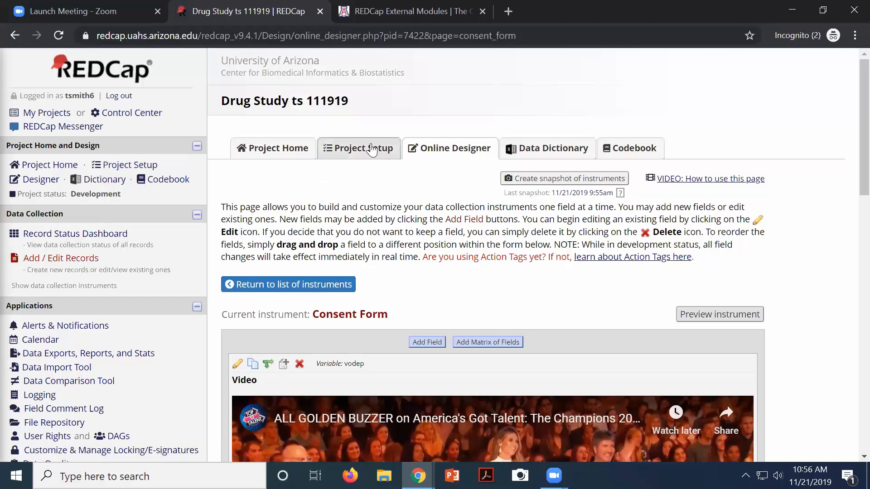
# Create the 'test html' project with purpose Practice / Just for fun from the HTML Examples template
pyautogui.click(52, 116)
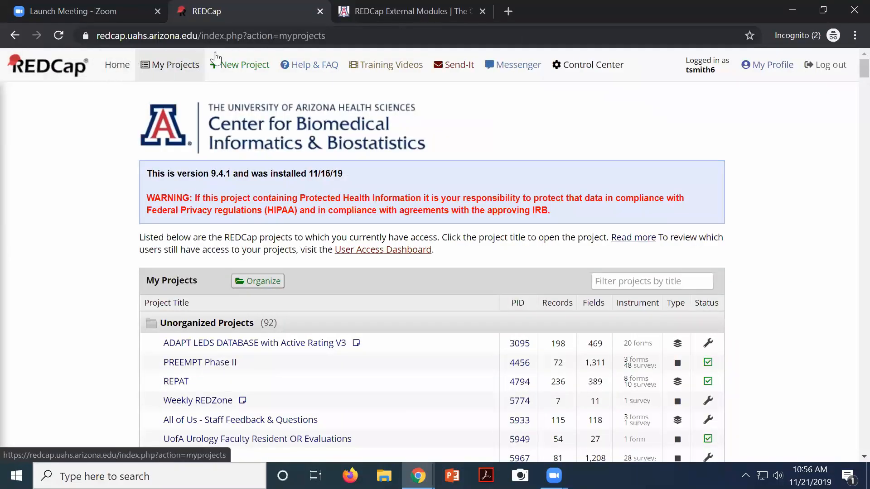
pyautogui.click(249, 68)
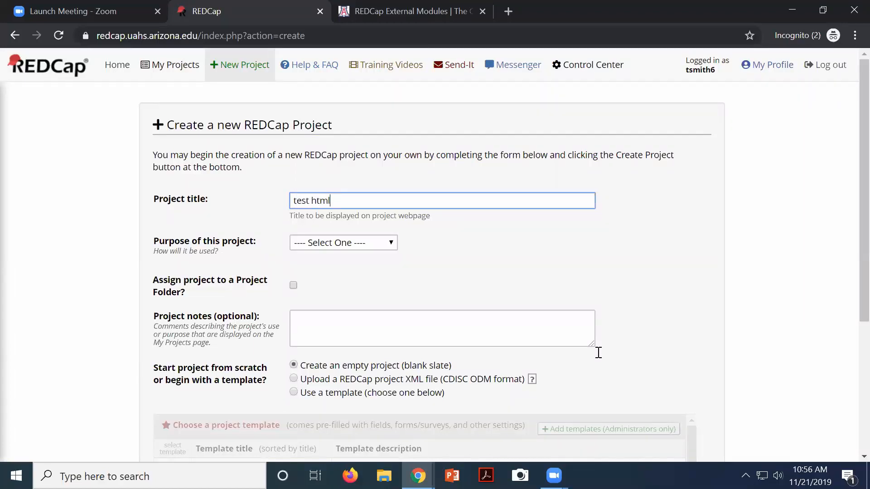
pyautogui.click(379, 244)
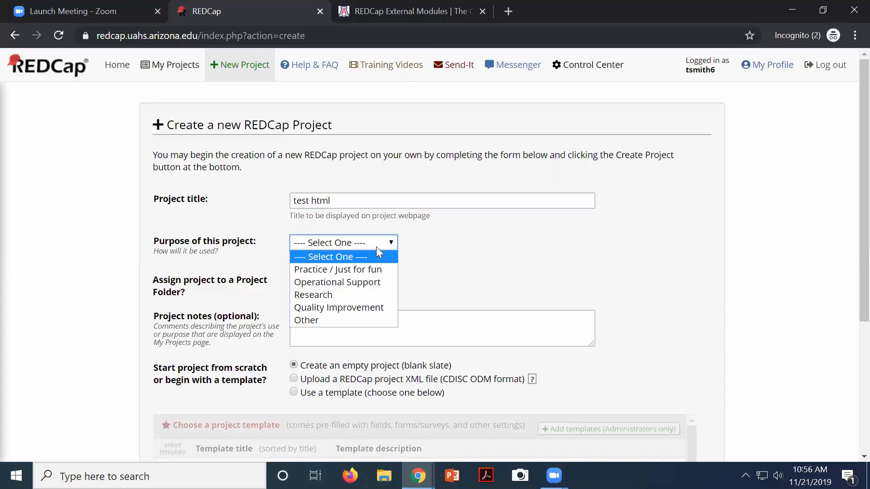
pyautogui.click(339, 269)
pyautogui.scroll(-3, 461, 281)
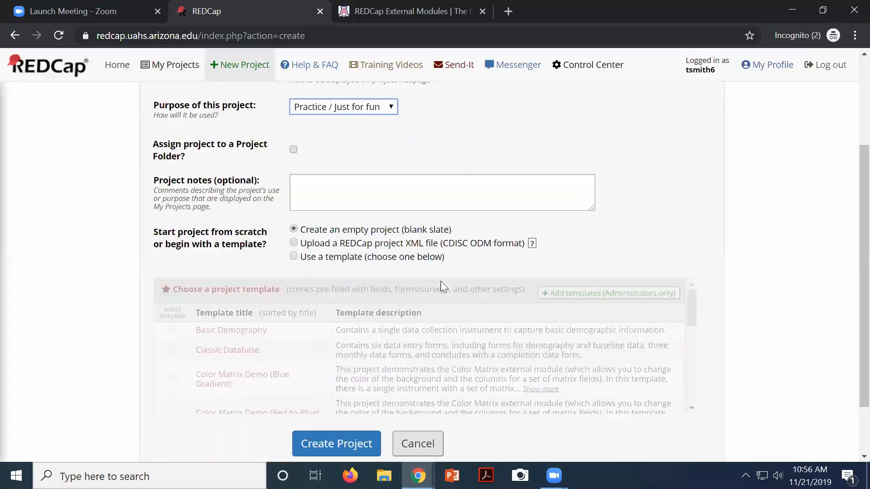
pyautogui.click(294, 257)
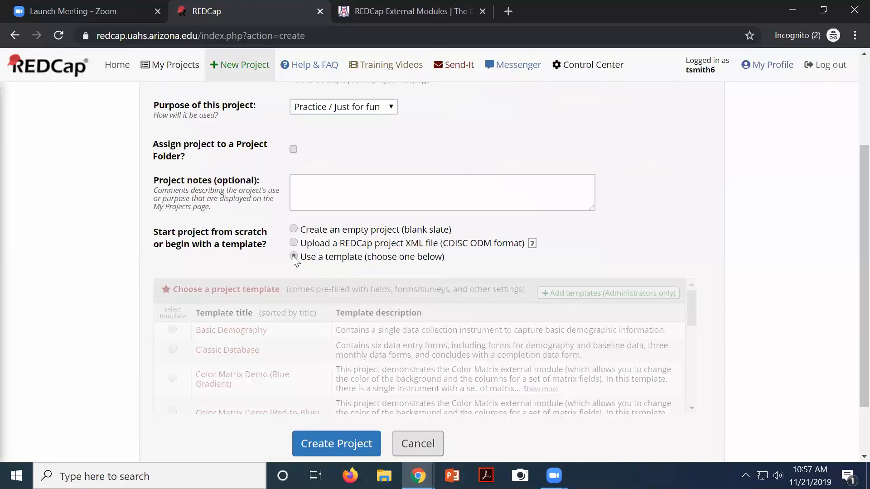
pyautogui.scroll(-2, 385, 271)
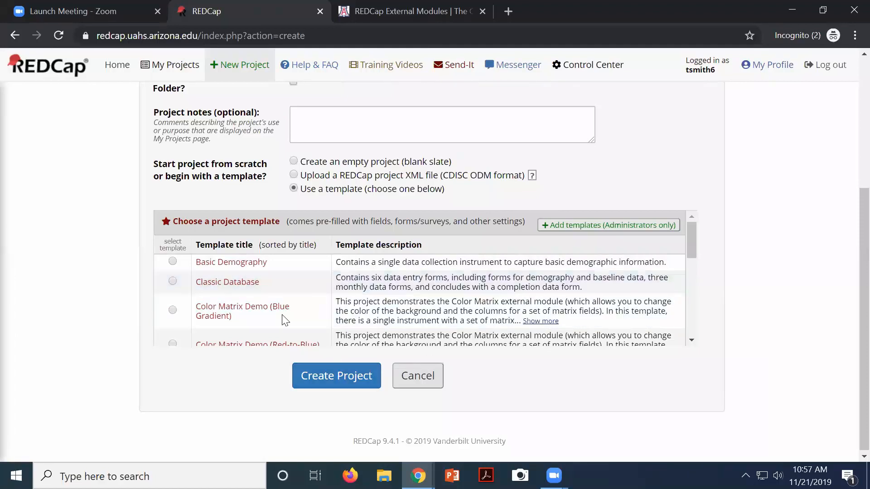
pyautogui.scroll(-2, 282, 314)
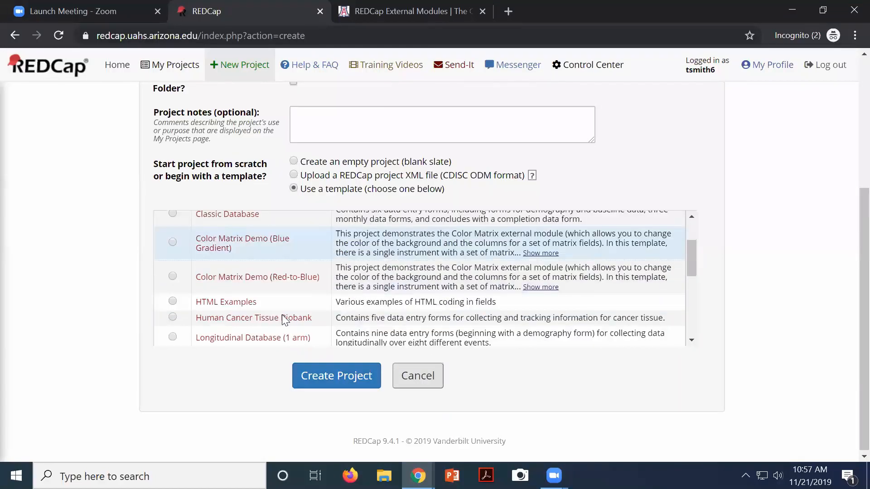
pyautogui.click(173, 301)
pyautogui.click(361, 381)
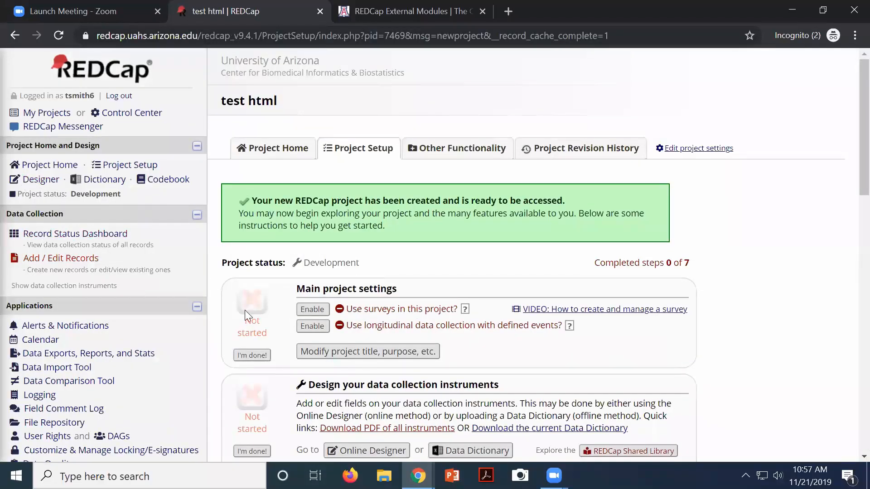
pyautogui.scroll(-1, 252, 351)
# Open the Banners instrument and scroll through its styled headers, labels and Information banners
pyautogui.click(356, 384)
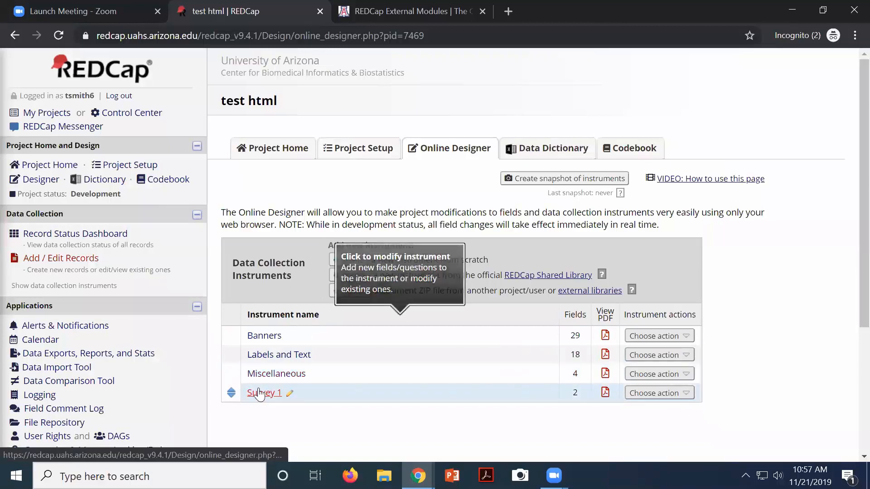
pyautogui.click(272, 337)
pyautogui.scroll(-2, 399, 362)
pyautogui.scroll(-4, 399, 363)
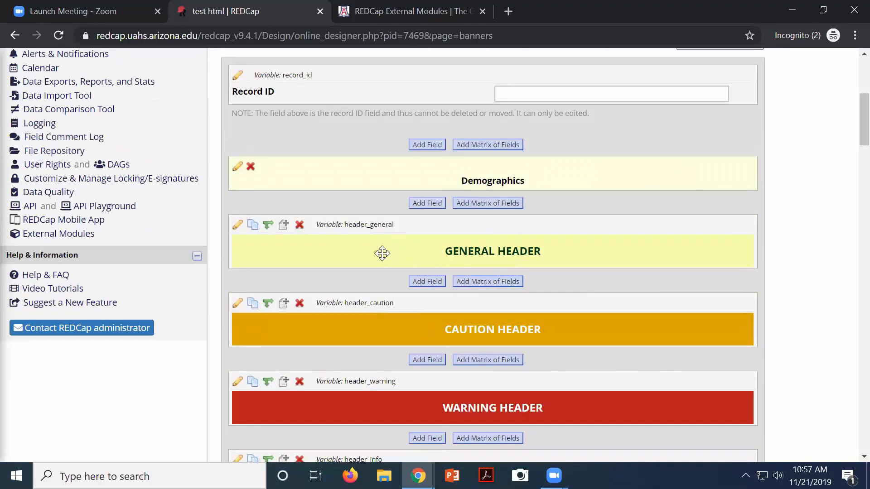
pyautogui.scroll(-1, 385, 304)
pyautogui.scroll(-1, 386, 303)
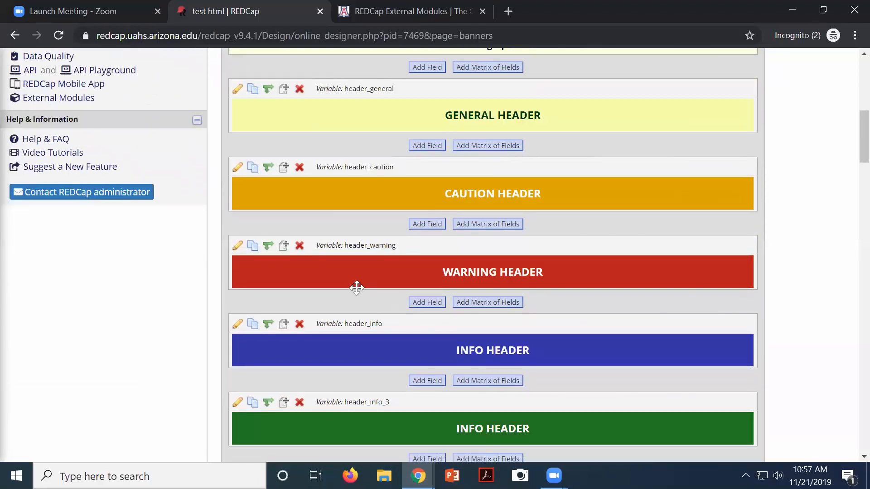
pyautogui.scroll(-3, 355, 288)
pyautogui.scroll(-1, 356, 290)
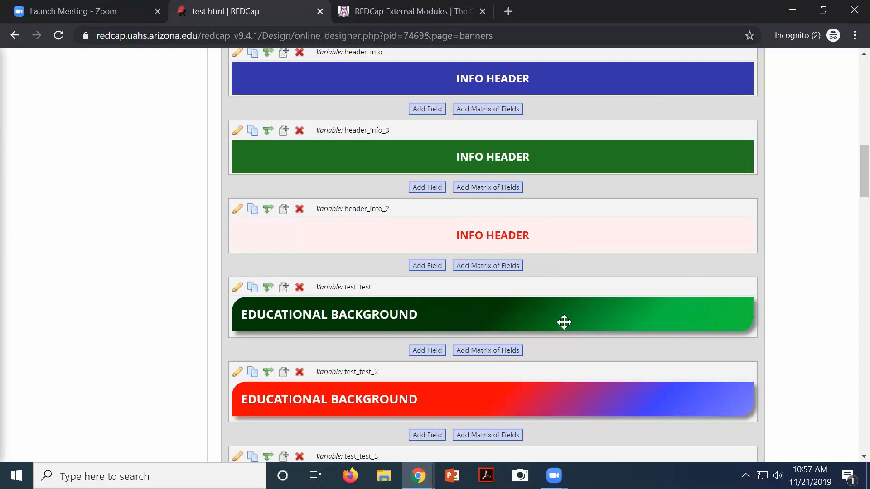
pyautogui.scroll(-8, 563, 320)
pyautogui.scroll(-2, 498, 290)
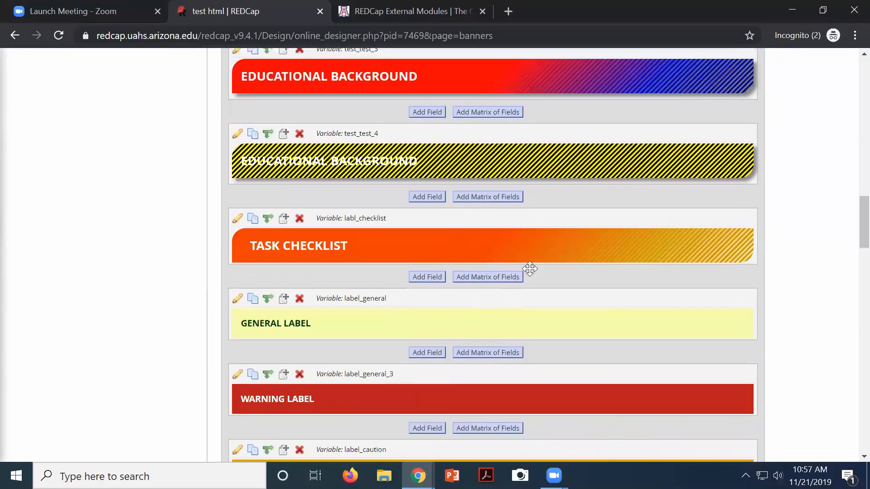
pyautogui.scroll(-3, 478, 307)
pyautogui.scroll(-7, 451, 311)
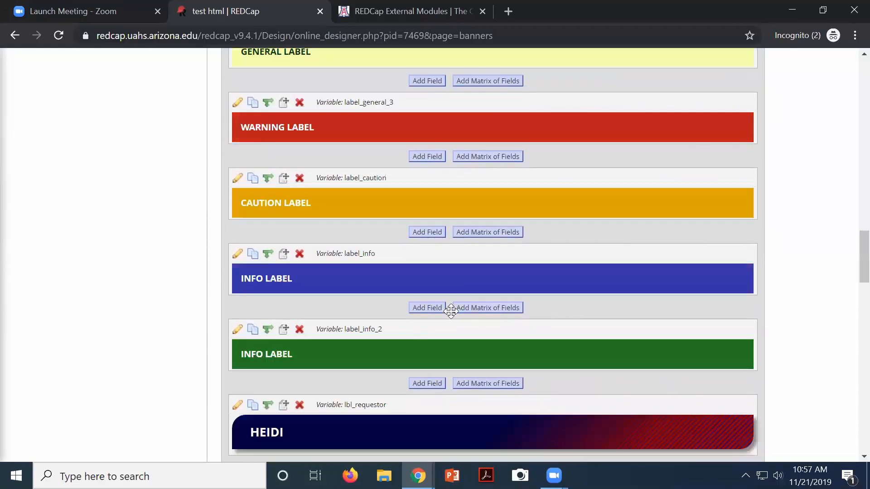
pyautogui.scroll(-9, 393, 325)
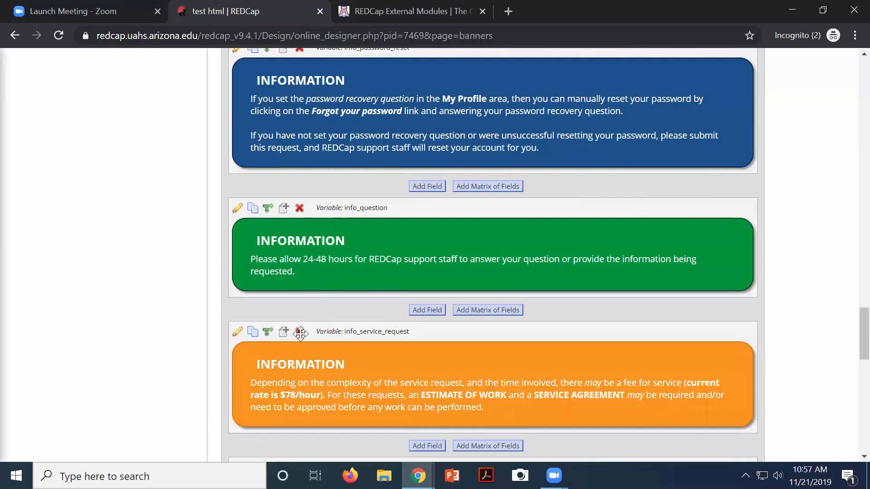
# Inspect the green info_question banner's field settings and cancel without saving
pyautogui.click(237, 208)
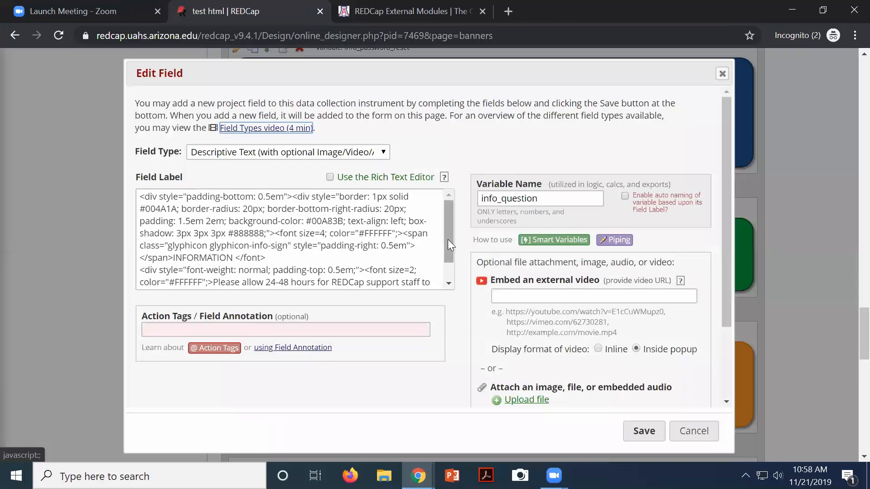
pyautogui.moveTo(448, 239); pyautogui.dragTo(446, 271)
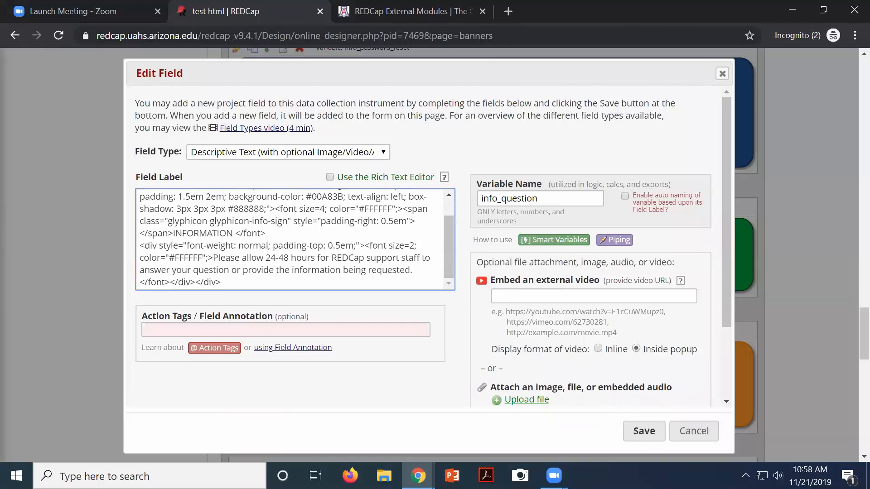
pyautogui.click(692, 431)
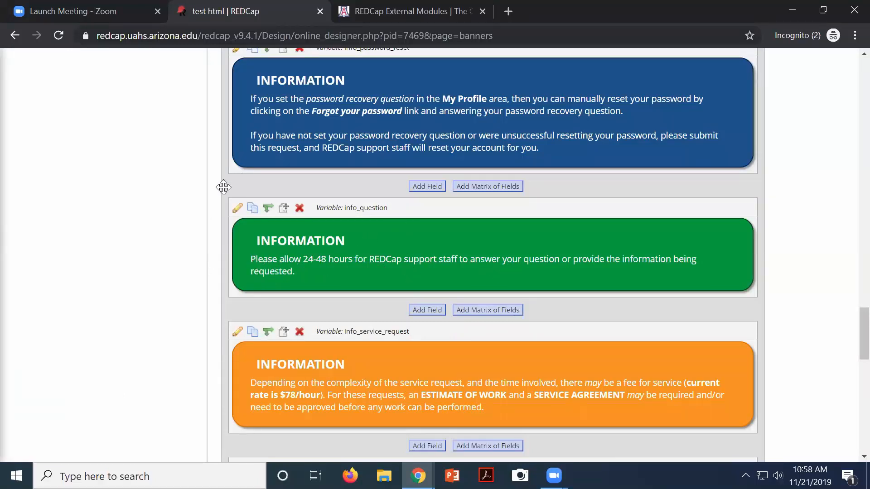
# Replace the info_question banner's message sentence with 'Hello World' and save the field
pyautogui.click(238, 210)
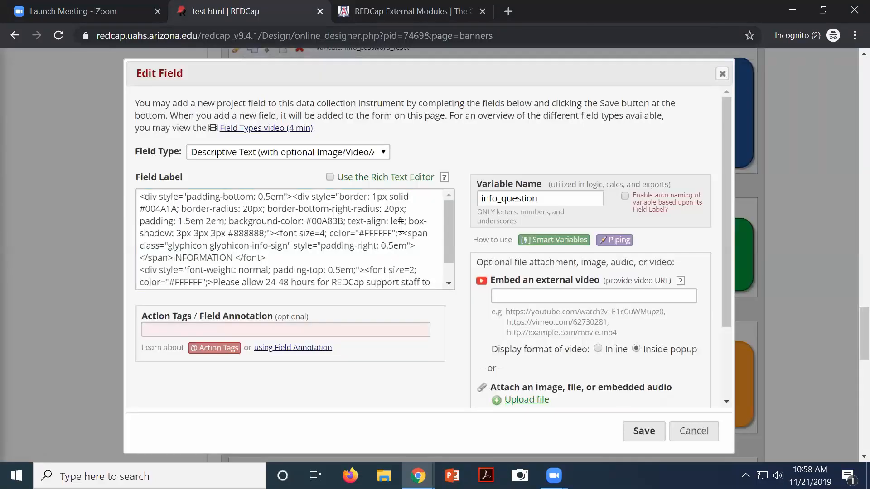
pyautogui.moveTo(450, 237); pyautogui.dragTo(452, 252)
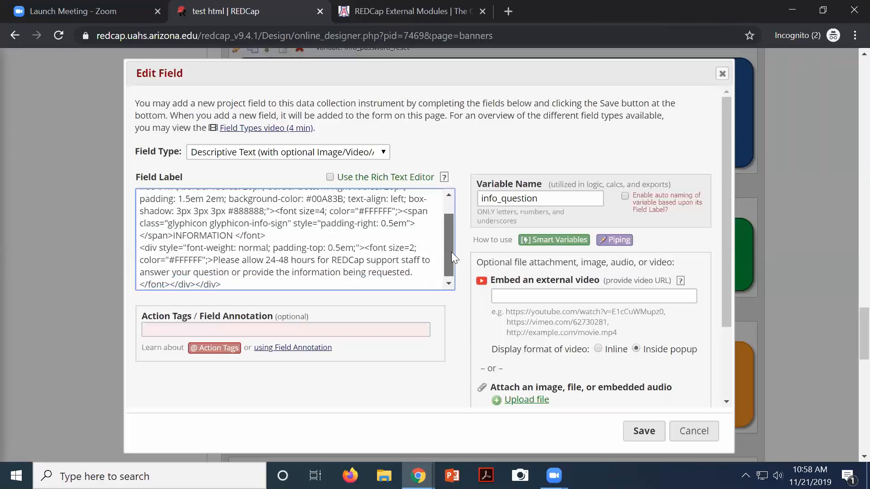
pyautogui.click(215, 260)
pyautogui.moveTo(223, 261); pyautogui.dragTo(414, 270)
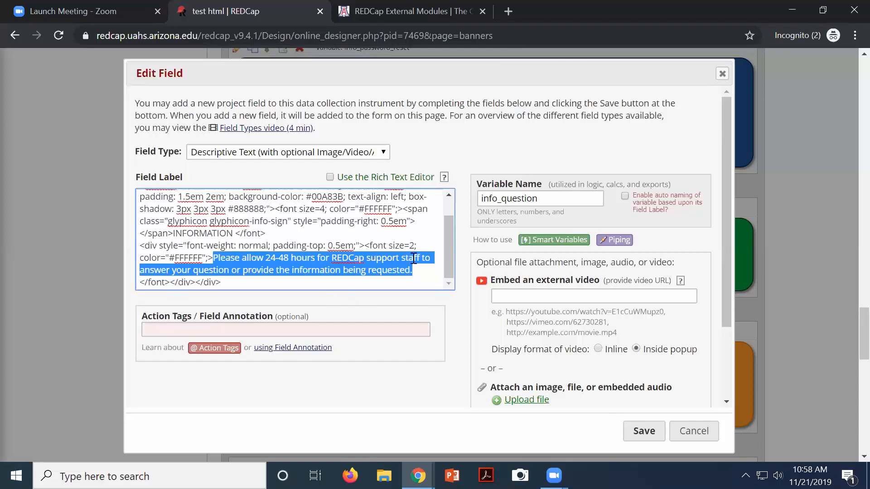
pyautogui.write('Hello Wor')
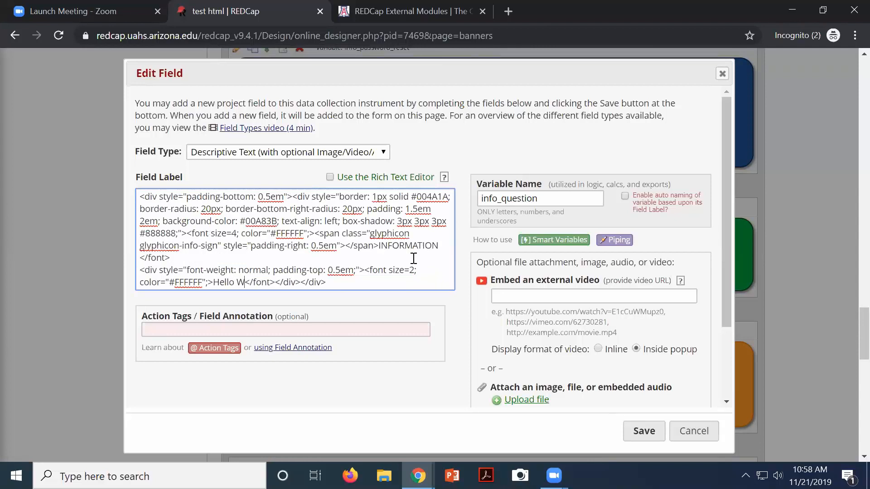
pyautogui.write('ld')
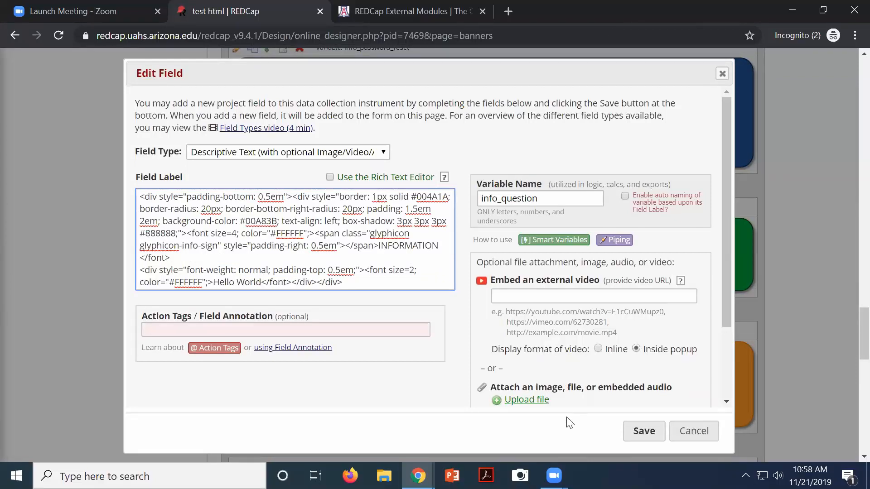
pyautogui.click(641, 429)
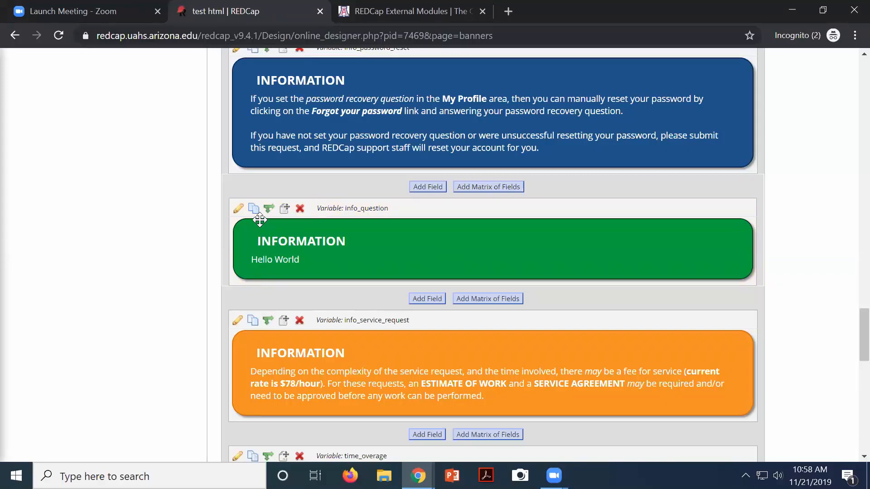
pyautogui.scroll(3, 357, 235)
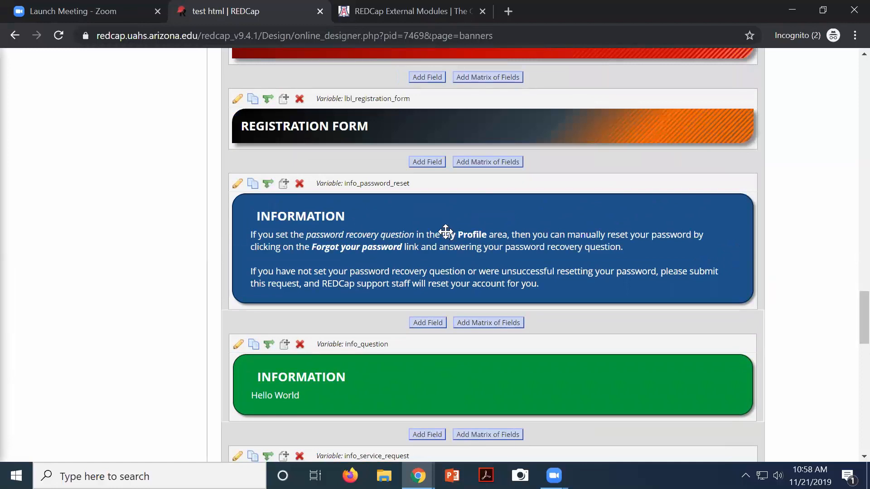
pyautogui.scroll(3, 444, 232)
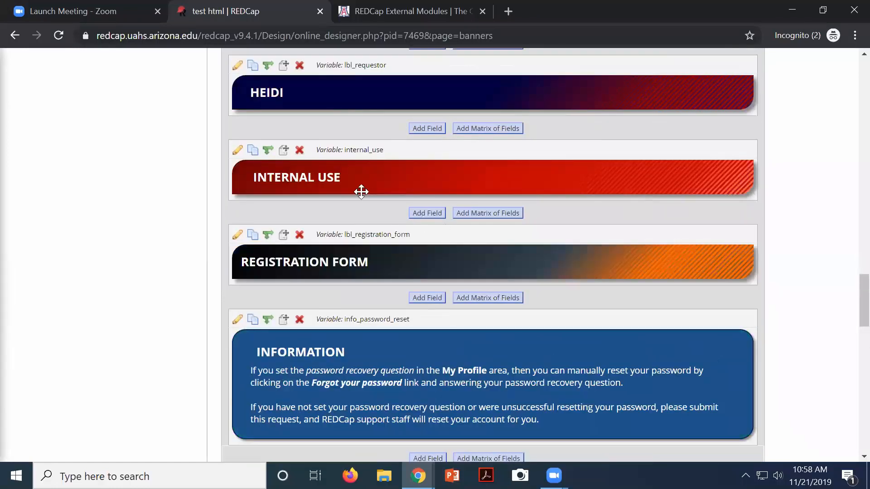
pyautogui.scroll(-5, 363, 190)
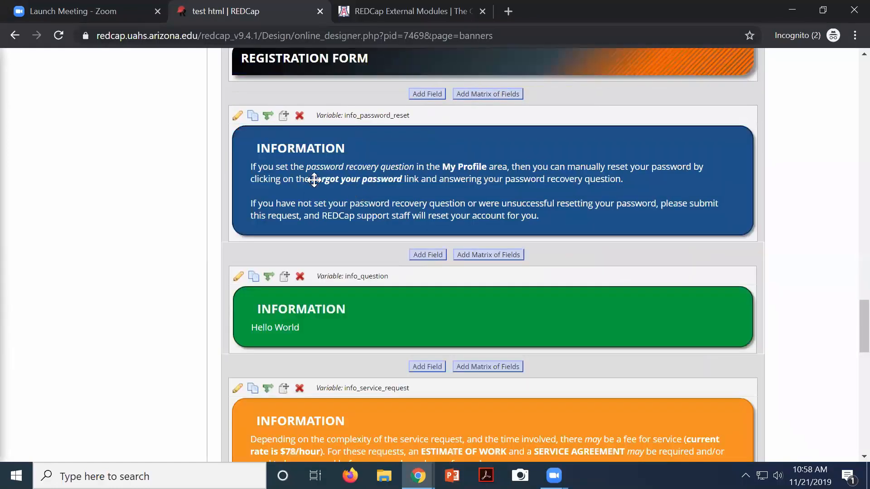
pyautogui.scroll(1, 321, 179)
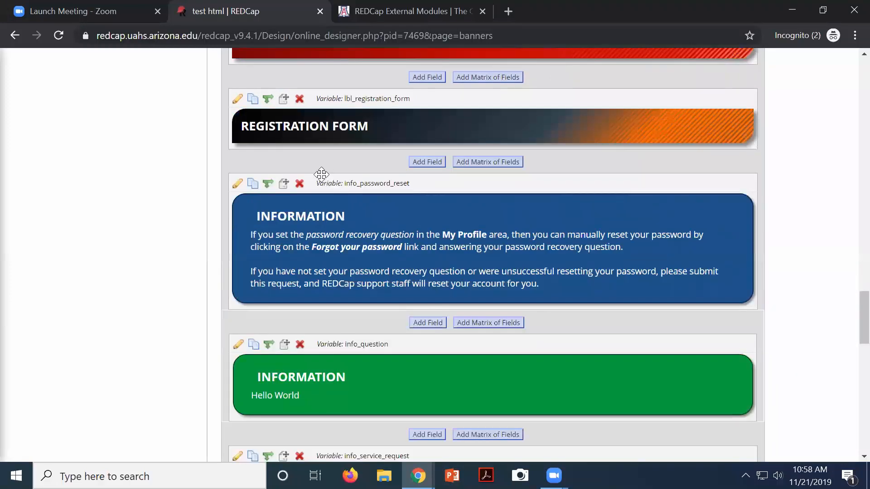
pyautogui.scroll(6, 417, 138)
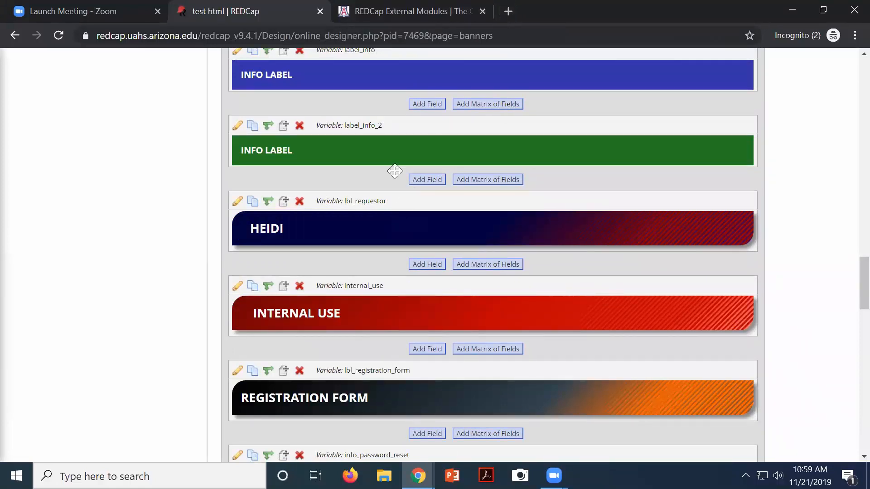
pyautogui.scroll(3, 527, 172)
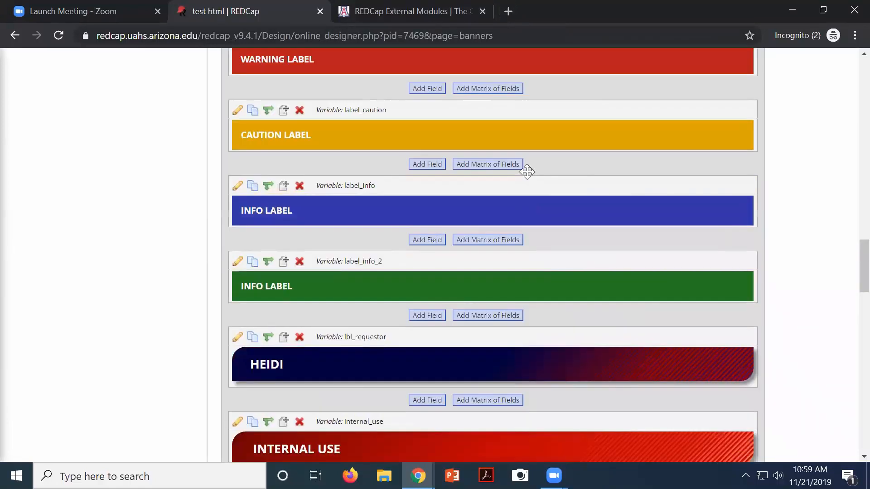
pyautogui.scroll(6, 397, 220)
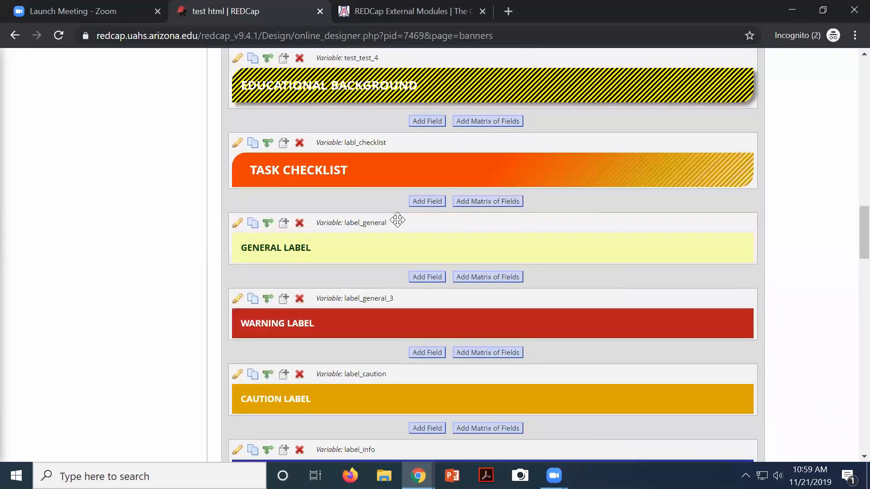
pyautogui.scroll(9, 390, 209)
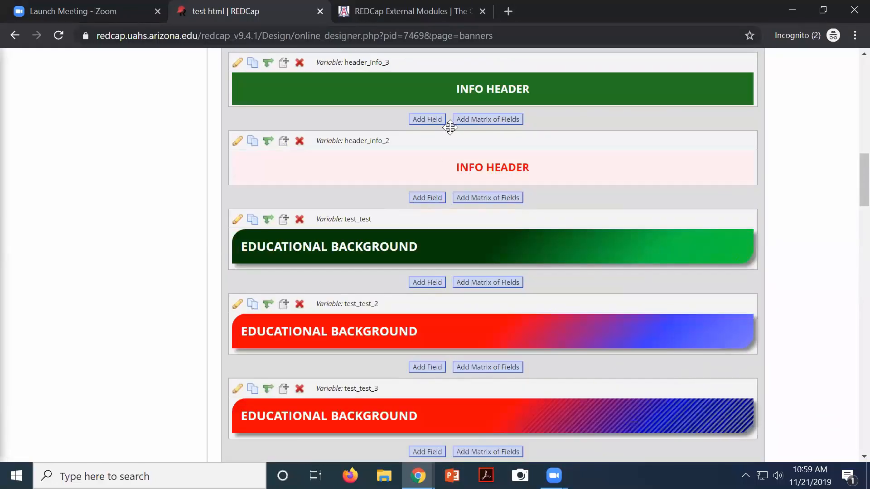
pyautogui.scroll(5, 450, 127)
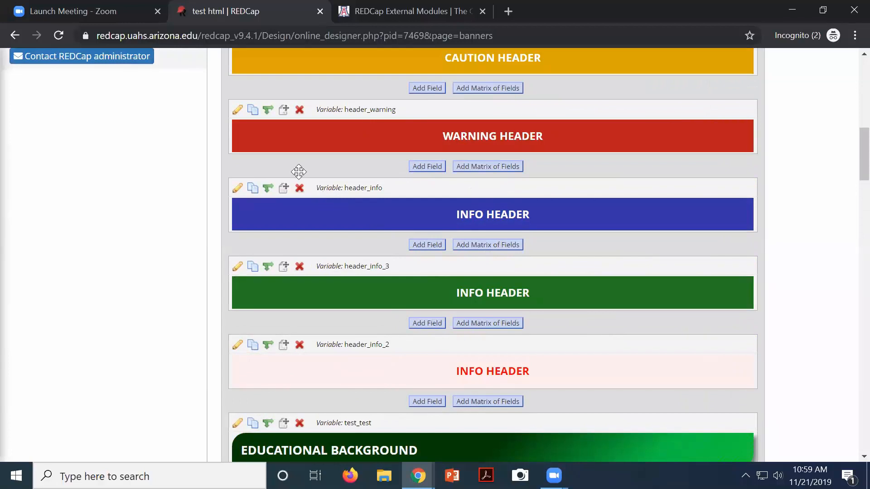
pyautogui.click(239, 188)
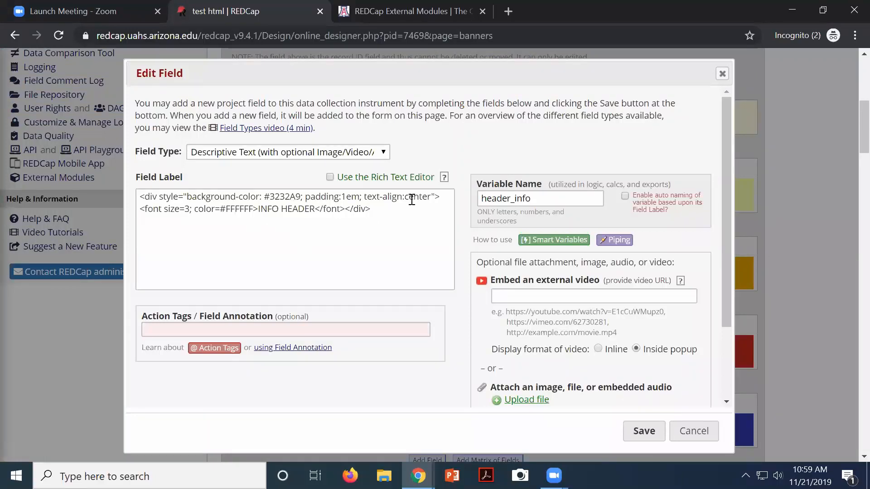
pyautogui.moveTo(408, 198); pyautogui.dragTo(450, 208)
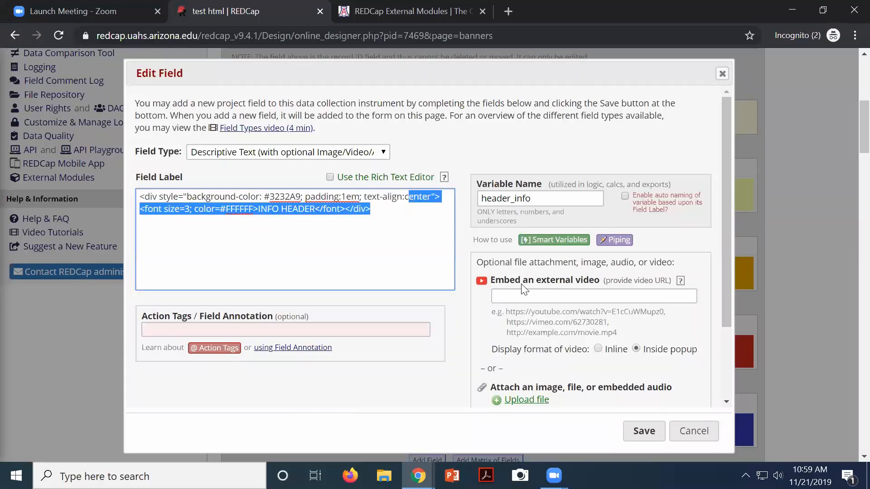
pyautogui.click(692, 433)
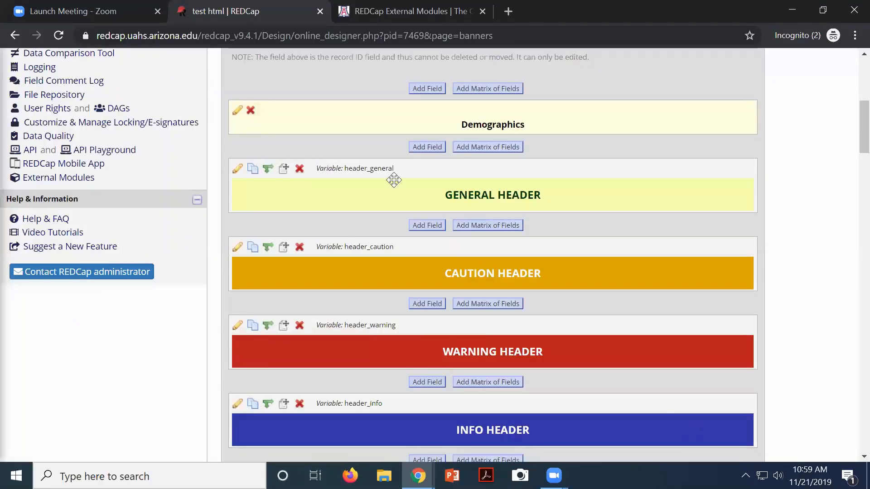
# Return to the instrument list and open the Labels and Text instrument
pyautogui.scroll(7, 217, 206)
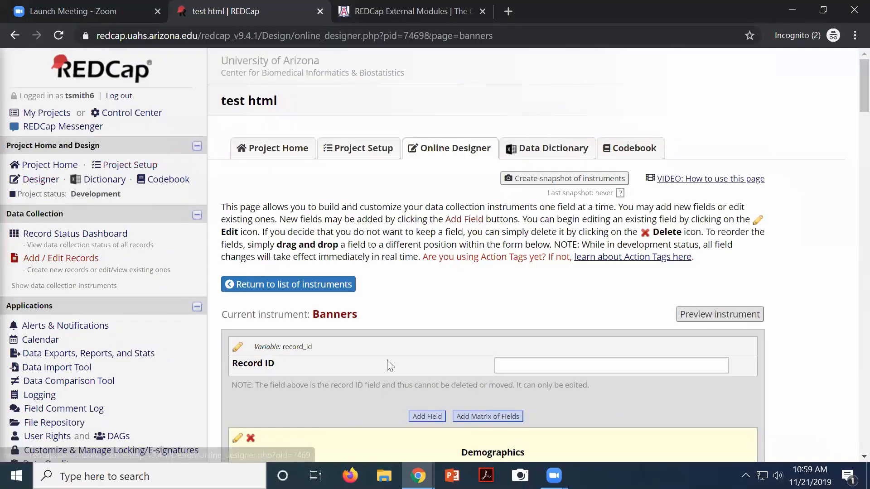
pyautogui.scroll(-5, 318, 319)
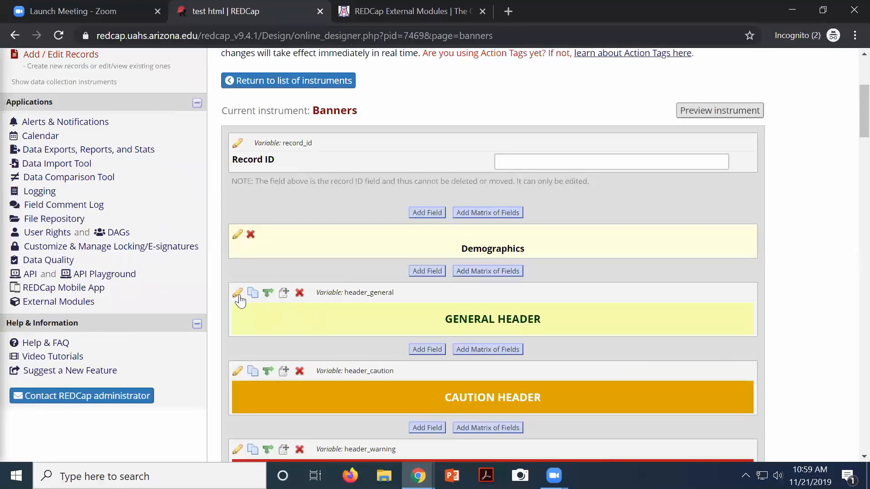
pyautogui.scroll(5, 150, 195)
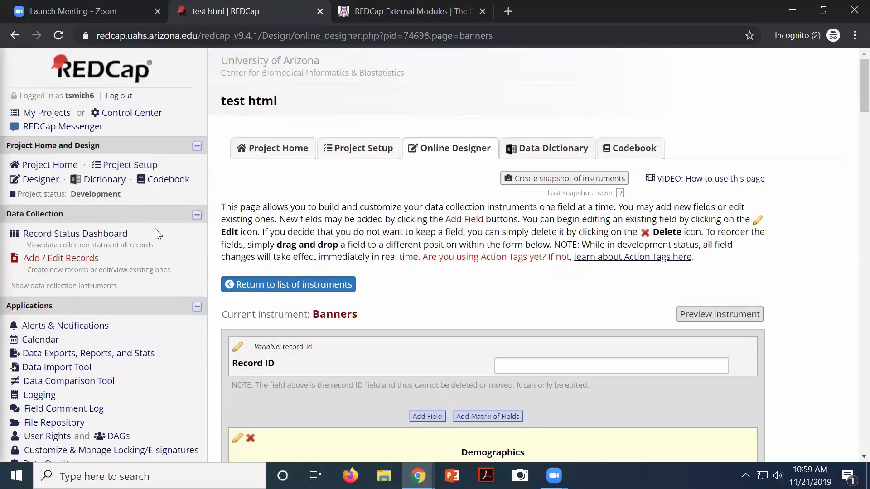
pyautogui.click(47, 181)
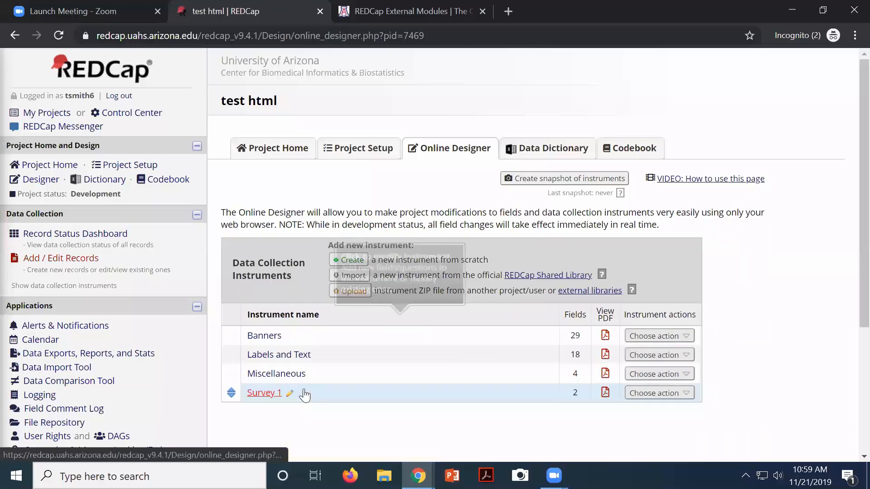
pyautogui.click(288, 356)
# Review the Labels and Text instrument, then show the browser's recent-pages history list
pyautogui.scroll(-10, 369, 227)
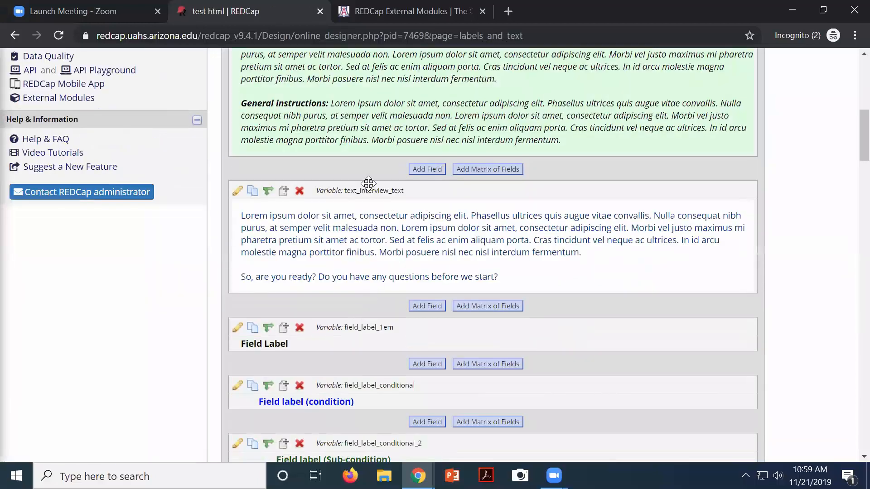
pyautogui.scroll(-3, 383, 297)
pyautogui.scroll(1, 339, 262)
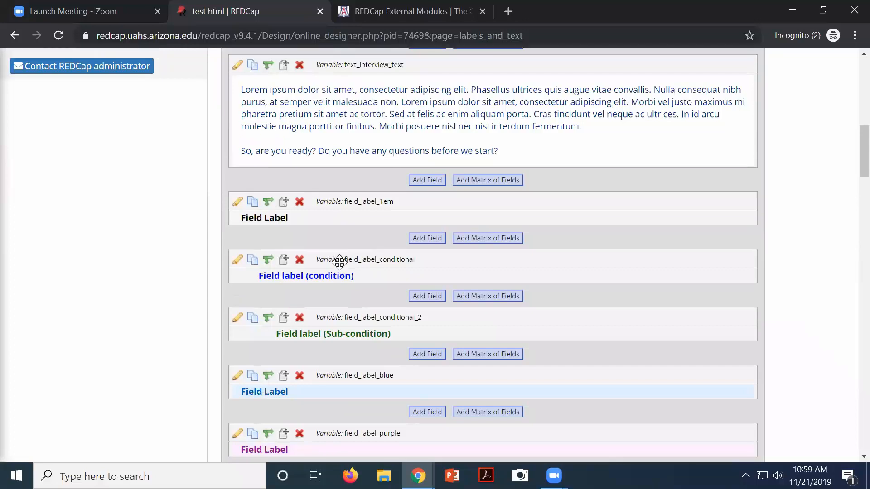
pyautogui.scroll(12, 339, 262)
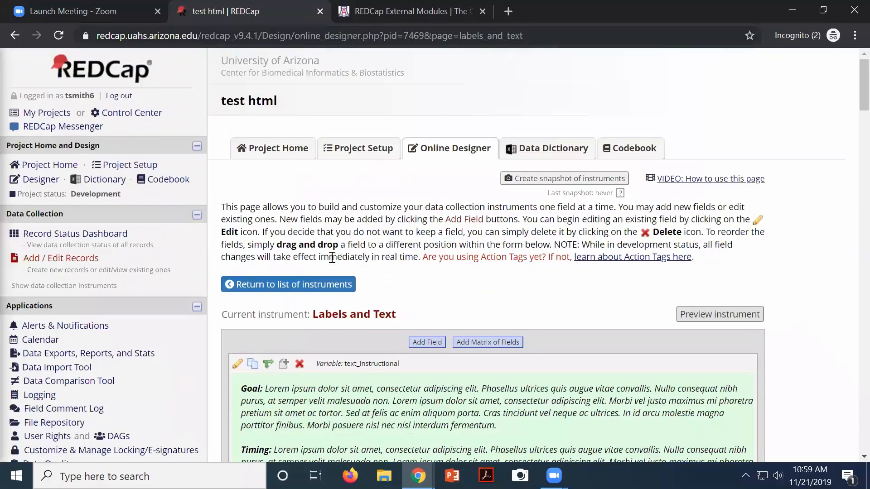
pyautogui.rightClick(16, 37)
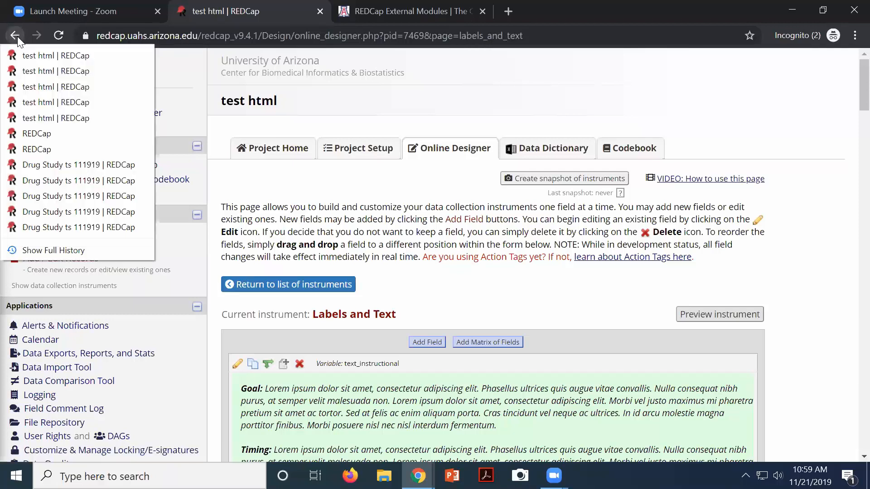
# Return to the Drug Study ts 111919 project and open its Screening Form instrument
pyautogui.click(47, 169)
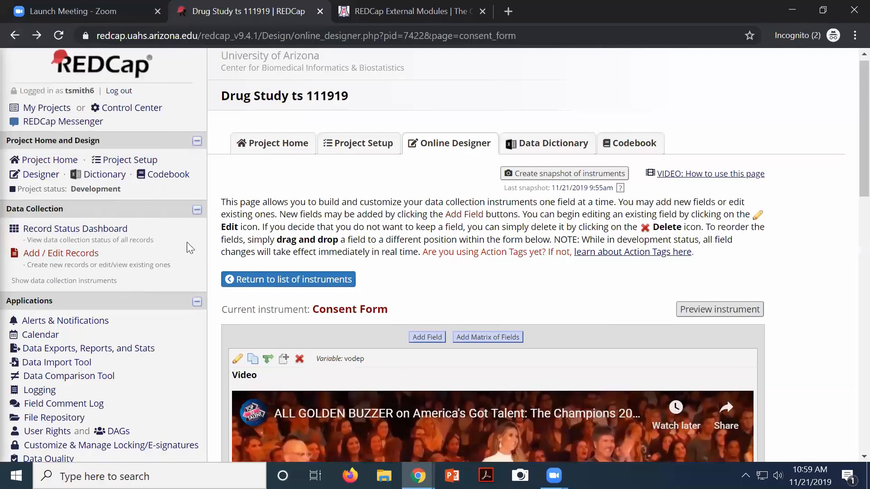
pyautogui.scroll(-2, 187, 242)
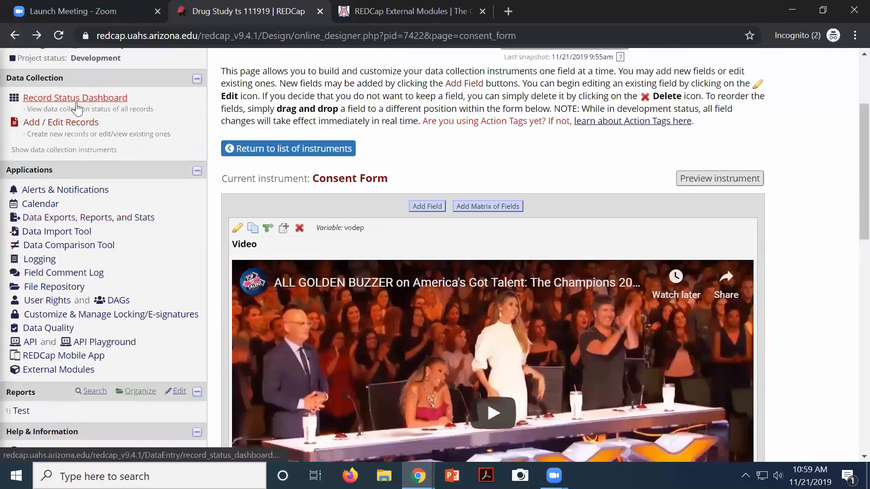
pyautogui.scroll(3, 78, 106)
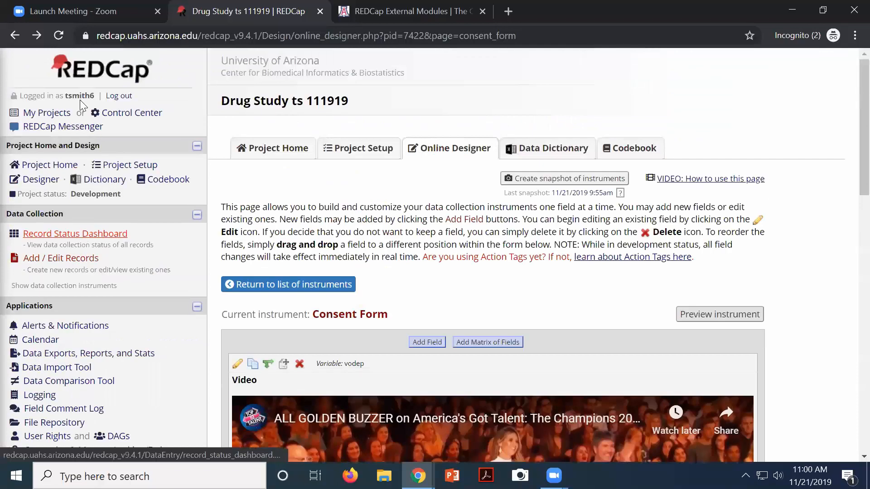
pyautogui.click(41, 181)
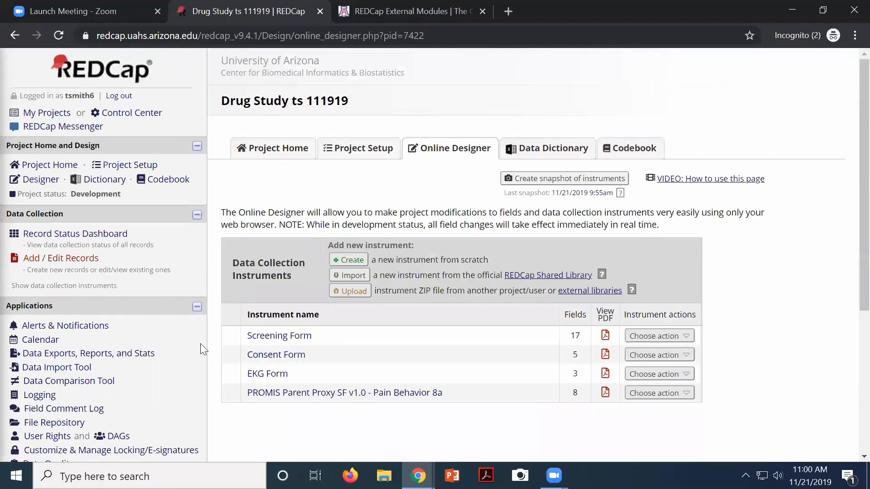
pyautogui.click(260, 338)
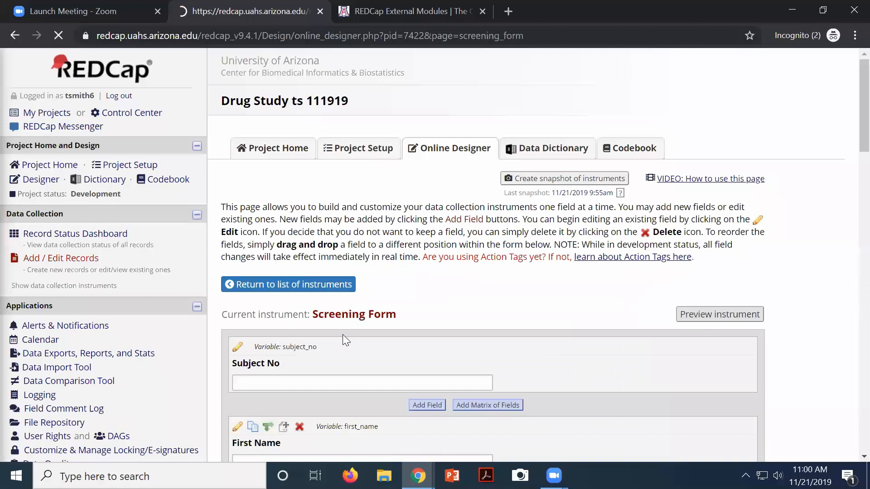
pyautogui.scroll(-3, 321, 342)
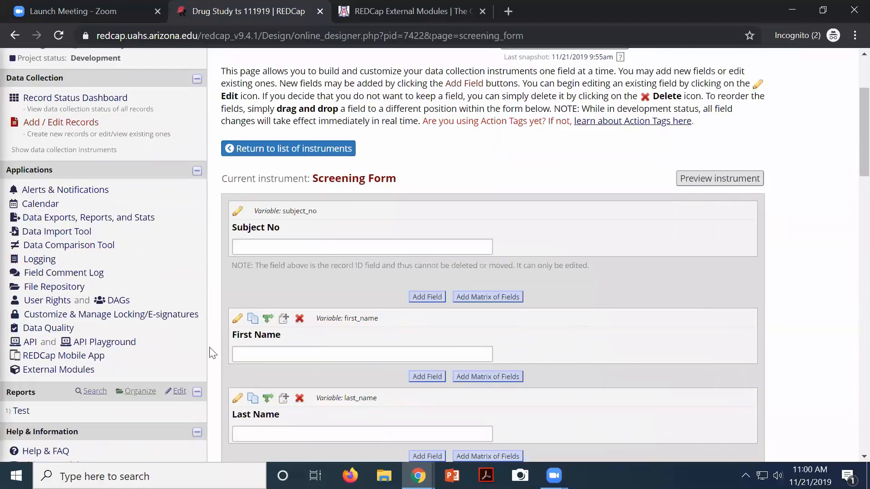
# Enable the rich text editor on the First Name label, give it an orange background, and save
pyautogui.click(237, 318)
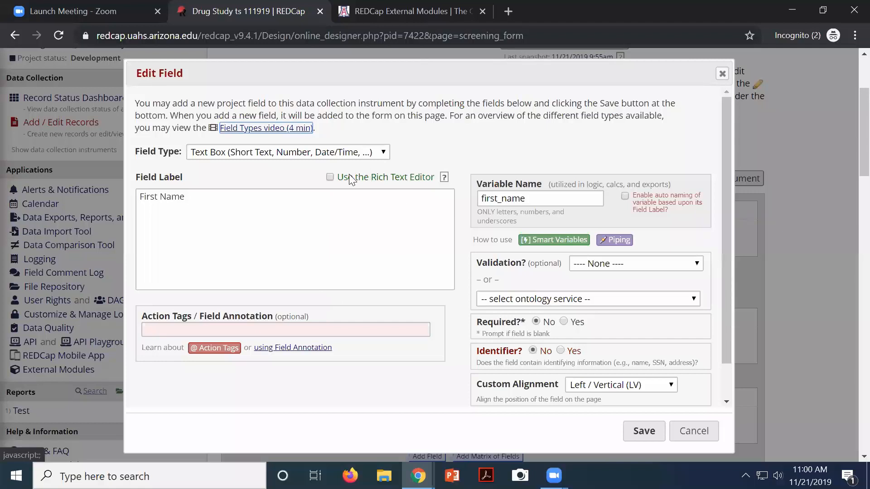
pyautogui.moveTo(348, 180); pyautogui.dragTo(425, 189)
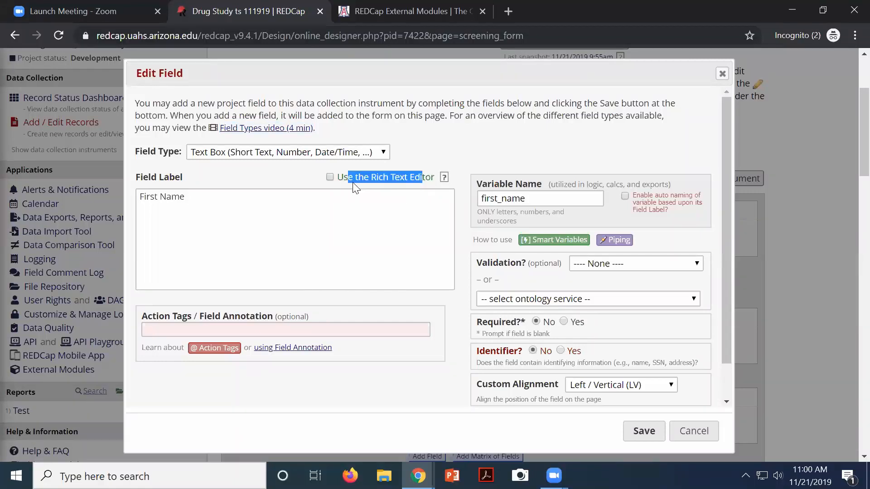
pyautogui.click(330, 177)
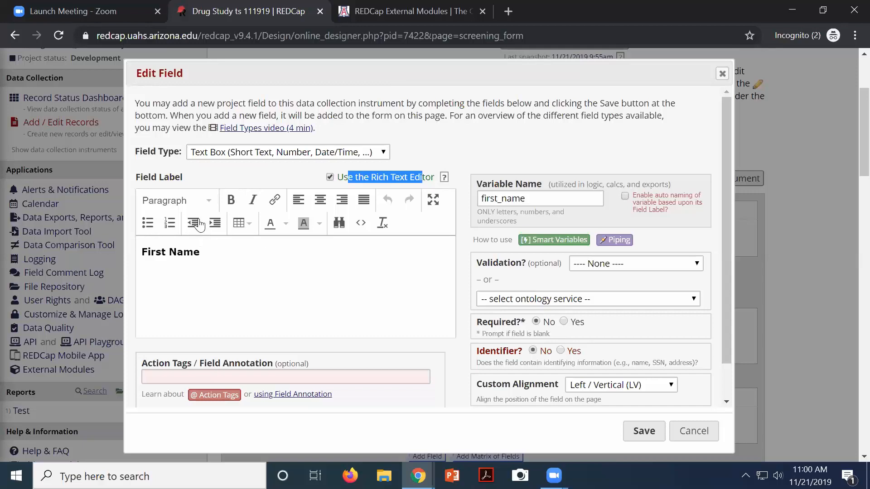
pyautogui.click(304, 226)
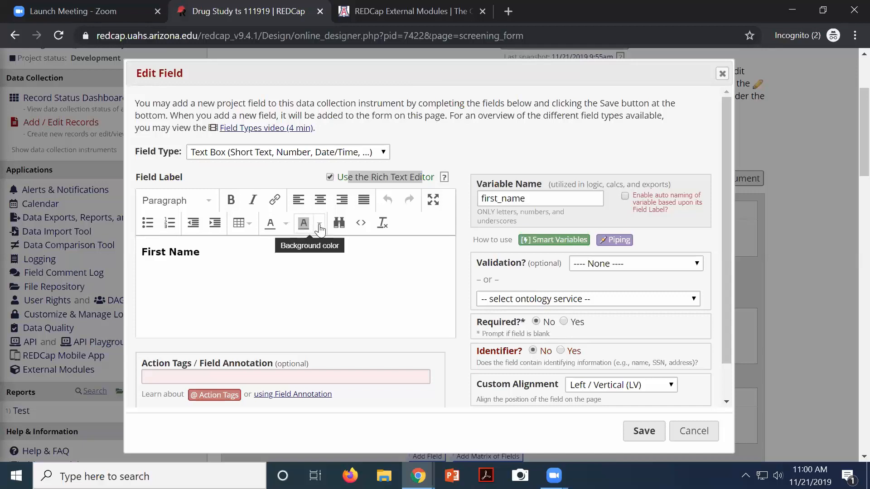
pyautogui.click(318, 223)
pyautogui.click(276, 265)
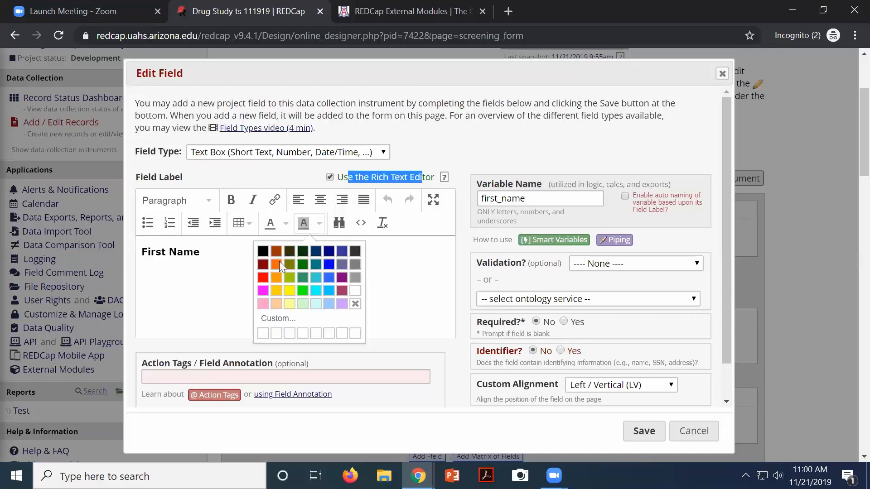
pyautogui.click(649, 435)
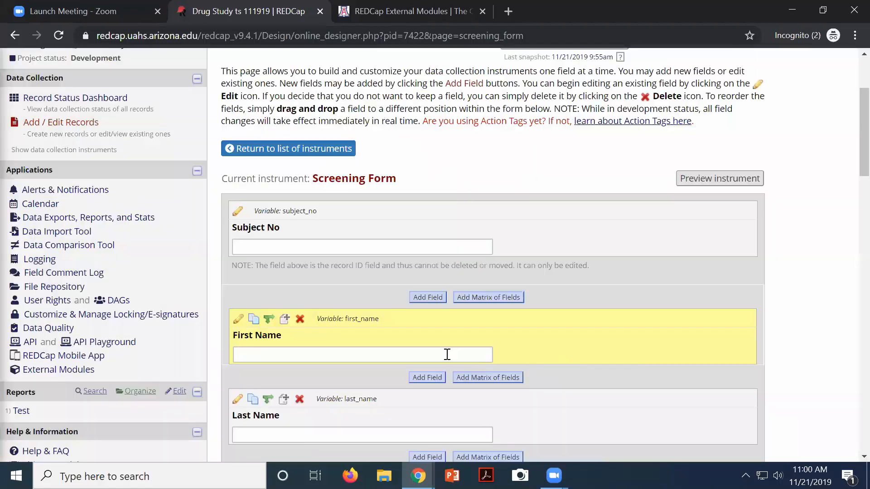
# Open record 1's Screening Form from the Record Status Dashboard and focus the Last Name box
pyautogui.scroll(-5, 402, 359)
pyautogui.scroll(6, 254, 235)
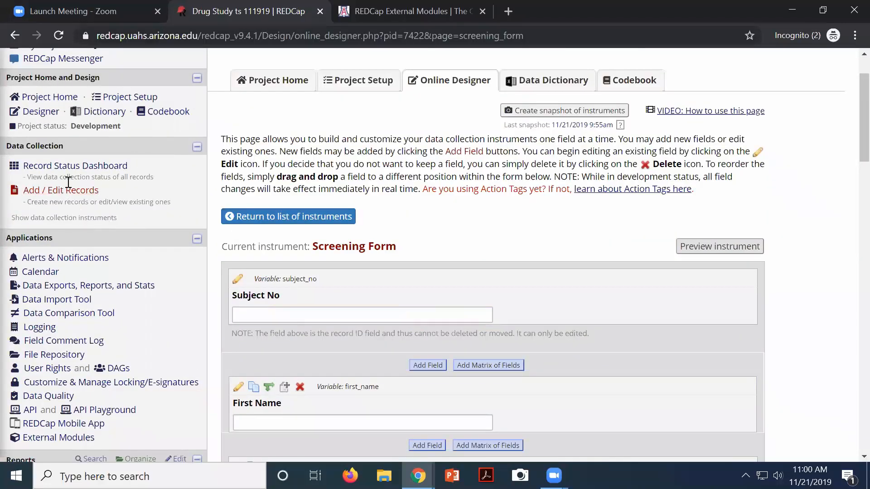
pyautogui.click(69, 167)
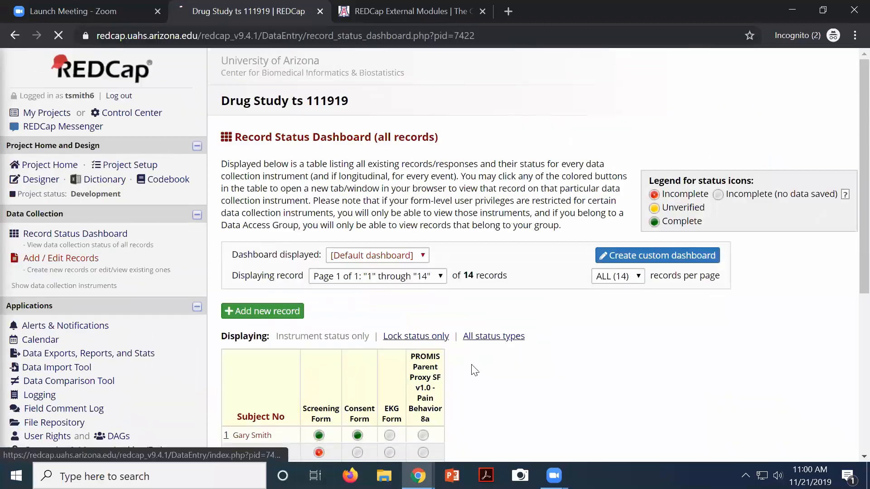
pyautogui.click(319, 435)
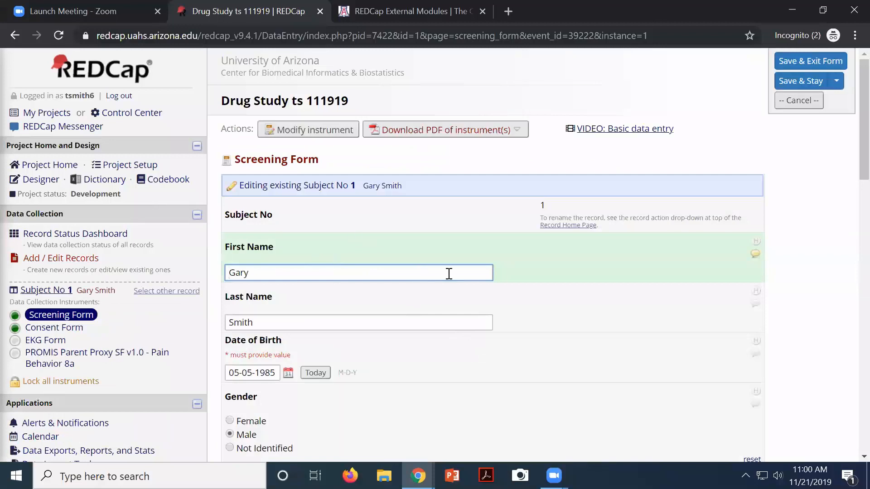
pyautogui.click(259, 285)
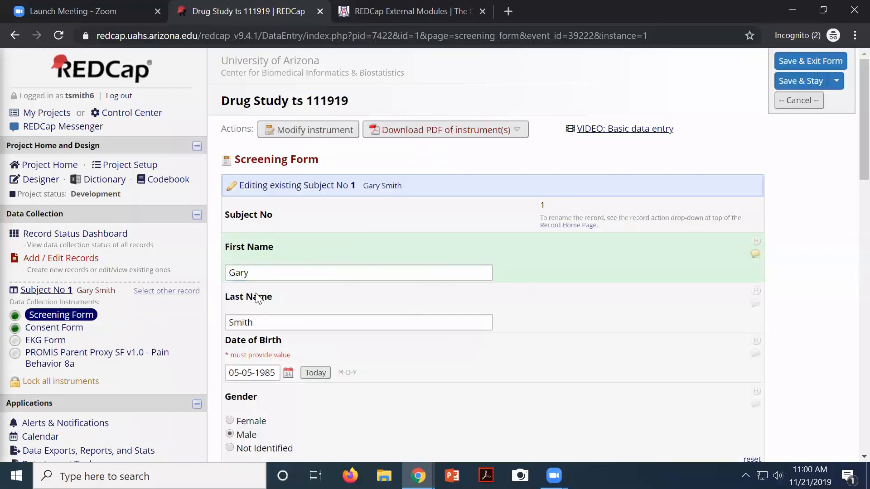
pyautogui.click(270, 319)
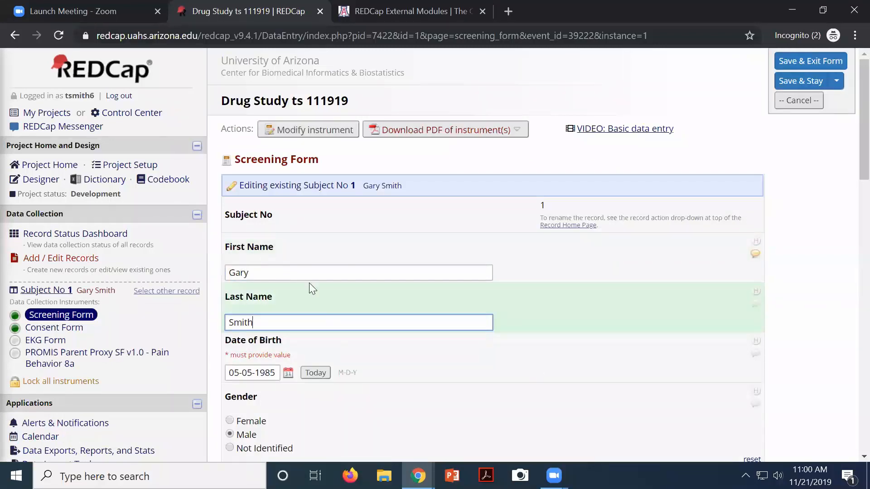